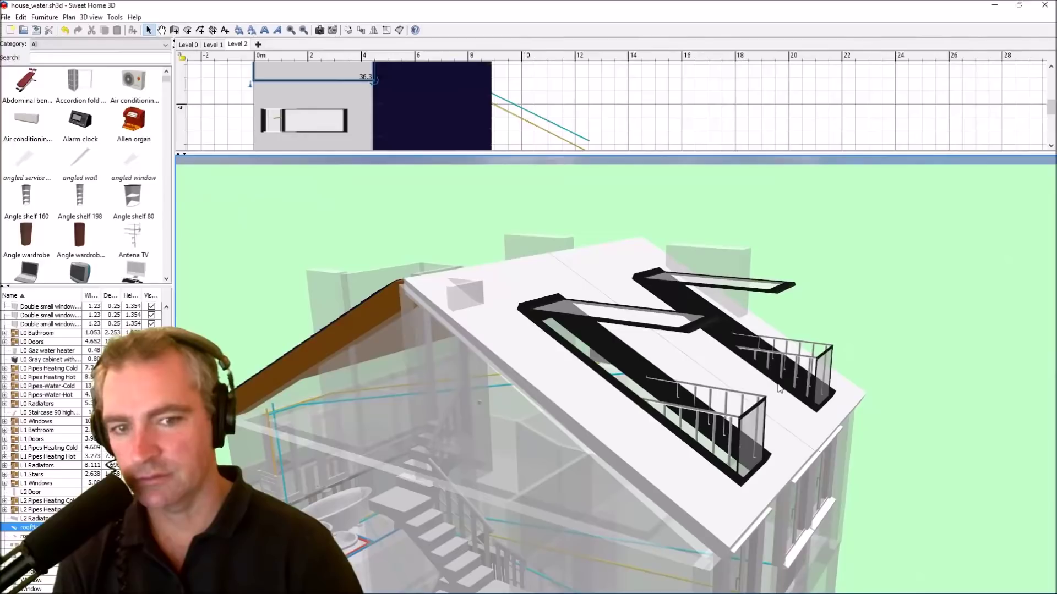
Examine the two open roof balcony windows on the house's white roof slope in 3D from several sides
left_click_drag(766, 397, 625, 420)
scroll(743, 408, "up", 7)
scroll(743, 408, "up", 3)
left_click(326, 109)
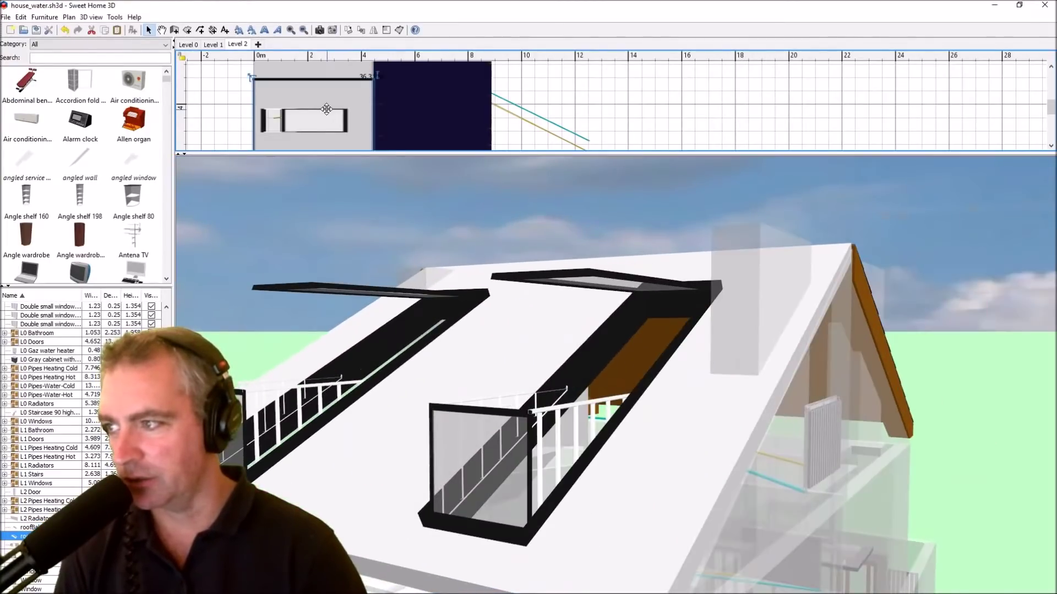
left_click_drag(600, 347, 412, 203)
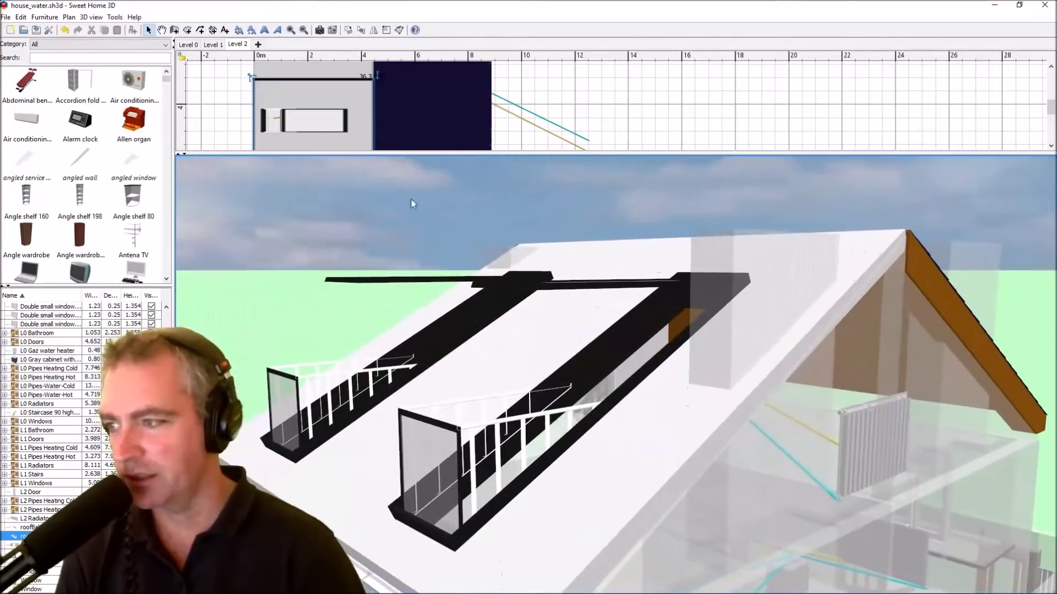
left_click(352, 70)
left_click_drag(559, 376, 620, 366)
scroll(676, 361, "down", 5)
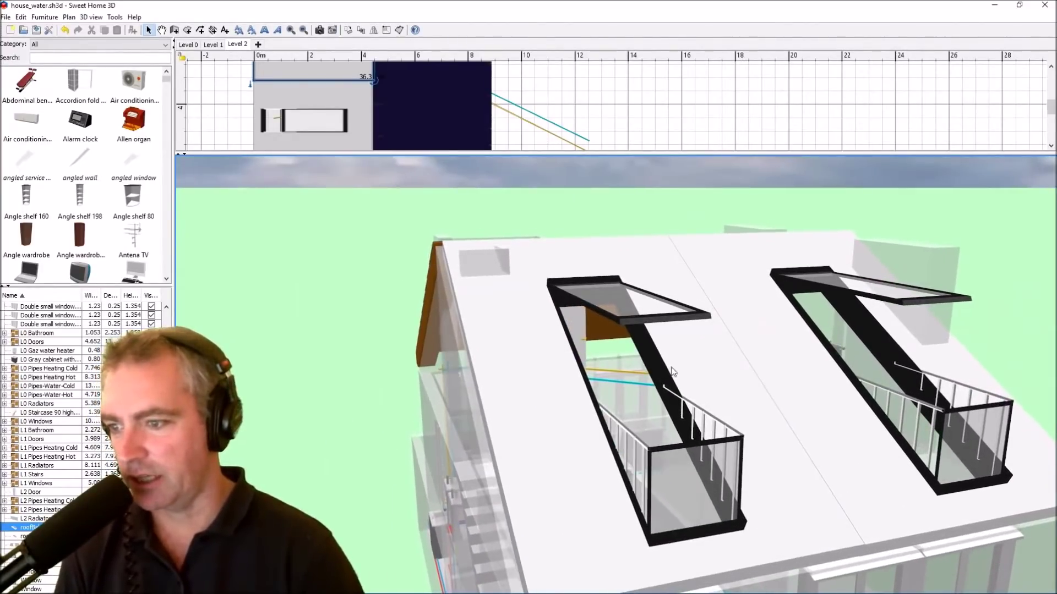
Delete both roof balcony pieces from Level 2 of the house and save the house_water.sh3d project
left_click(363, 91)
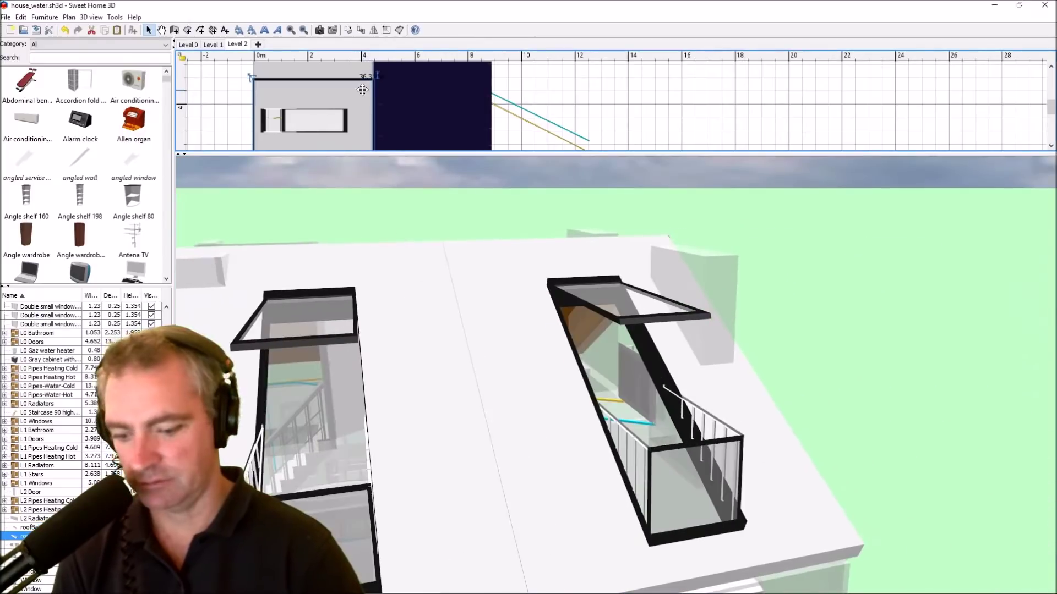
key("Delete")
left_click(342, 72)
key("Delete")
scroll(822, 231, "up", 5)
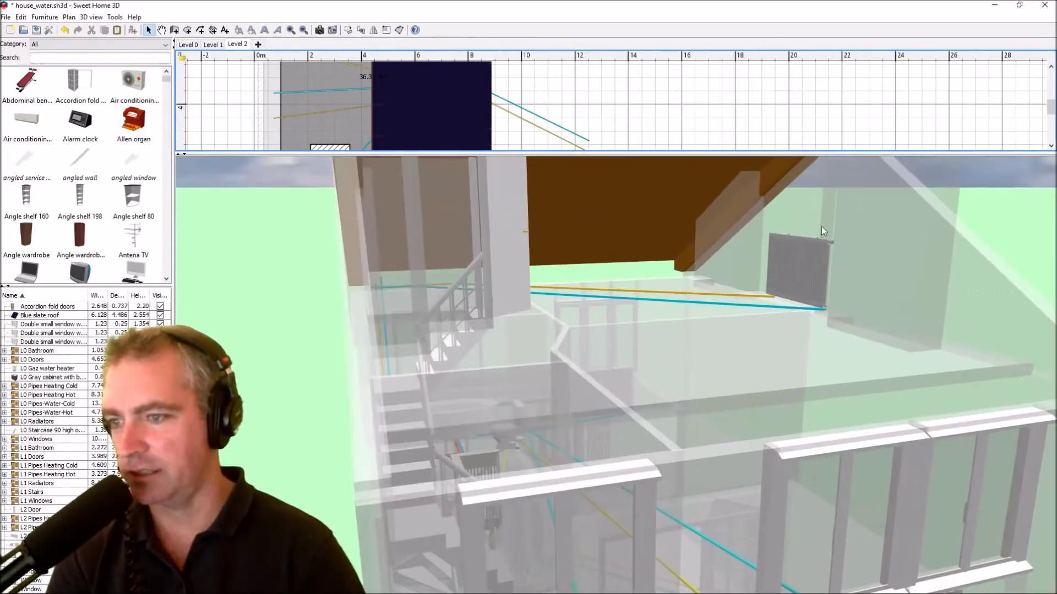
key("ctrl+s")
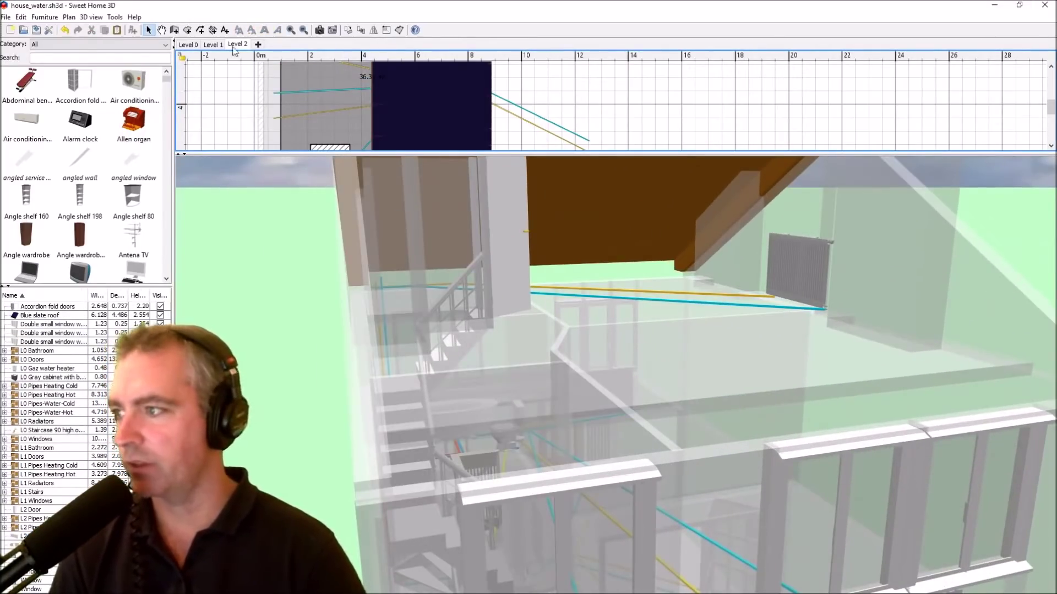
Close the house project and start Sweet Home 3D again with an empty plan in a maximized window
left_click(1044, 5)
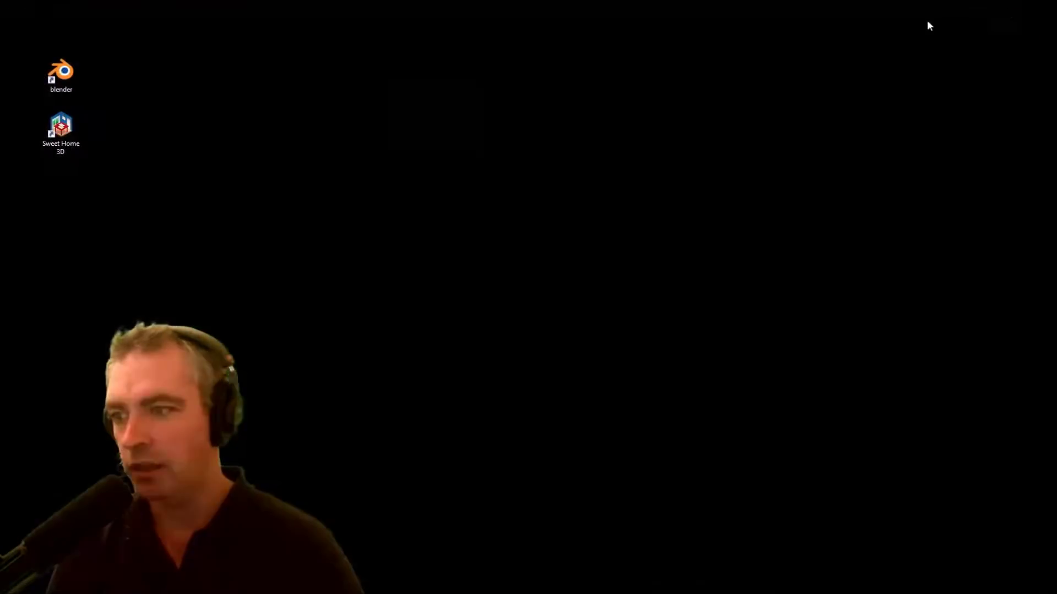
double_click(60, 127)
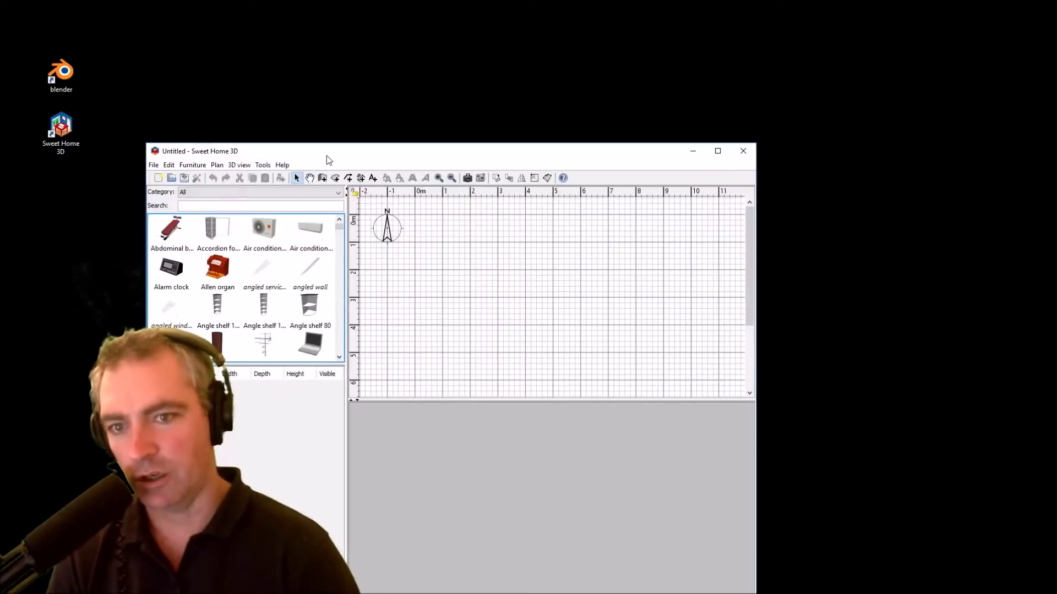
left_click(717, 150)
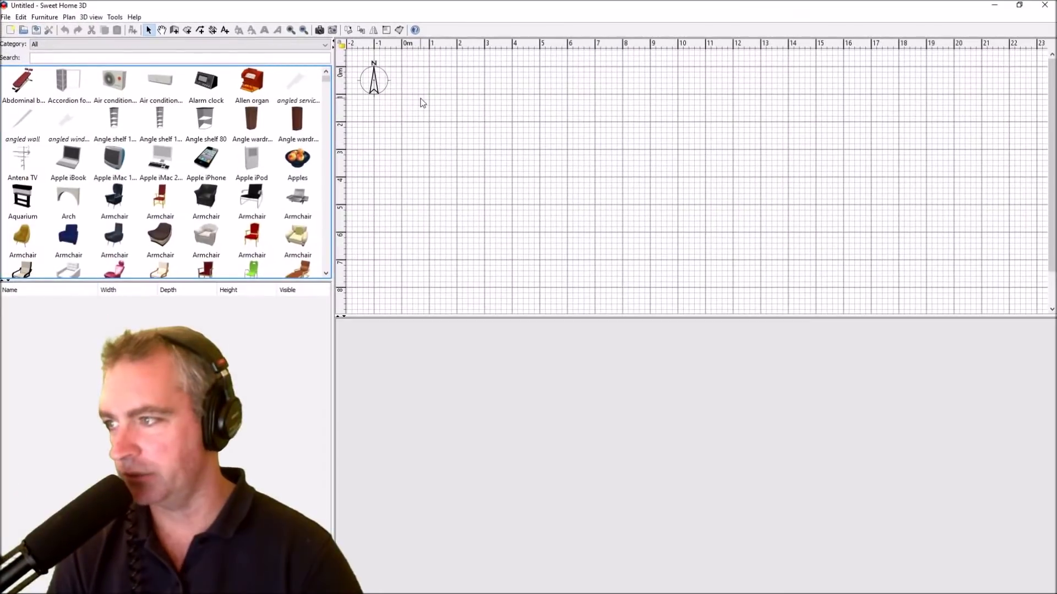
Draw a single slanted wall about 2.233 m long at -27°, from (-1, 0) m to (1, 1) m
scroll(430, 100, "up", 5, "ctrl")
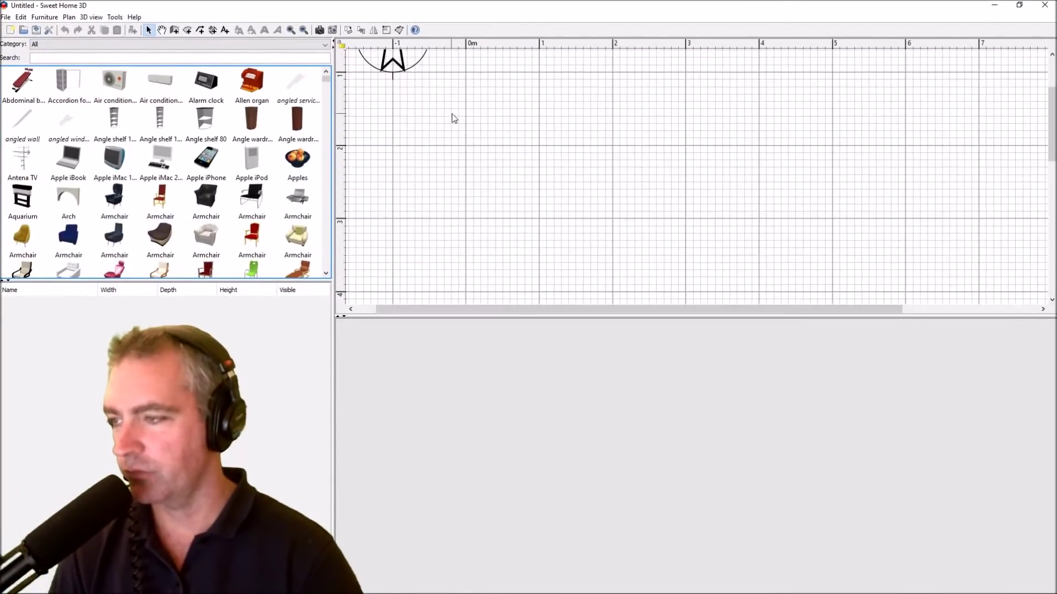
left_click_drag(466, 306, 430, 307)
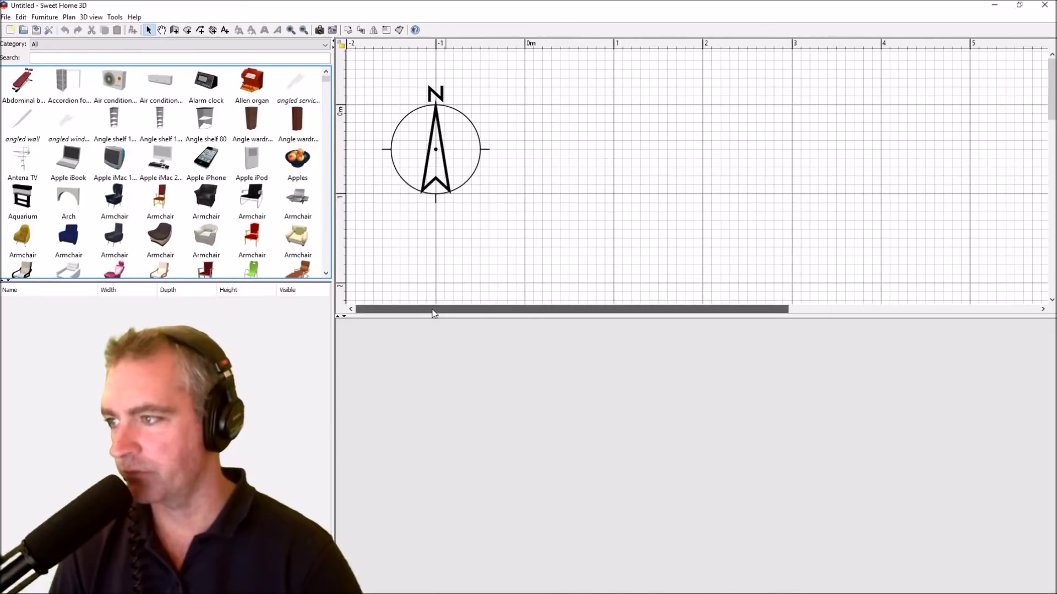
left_click(175, 29)
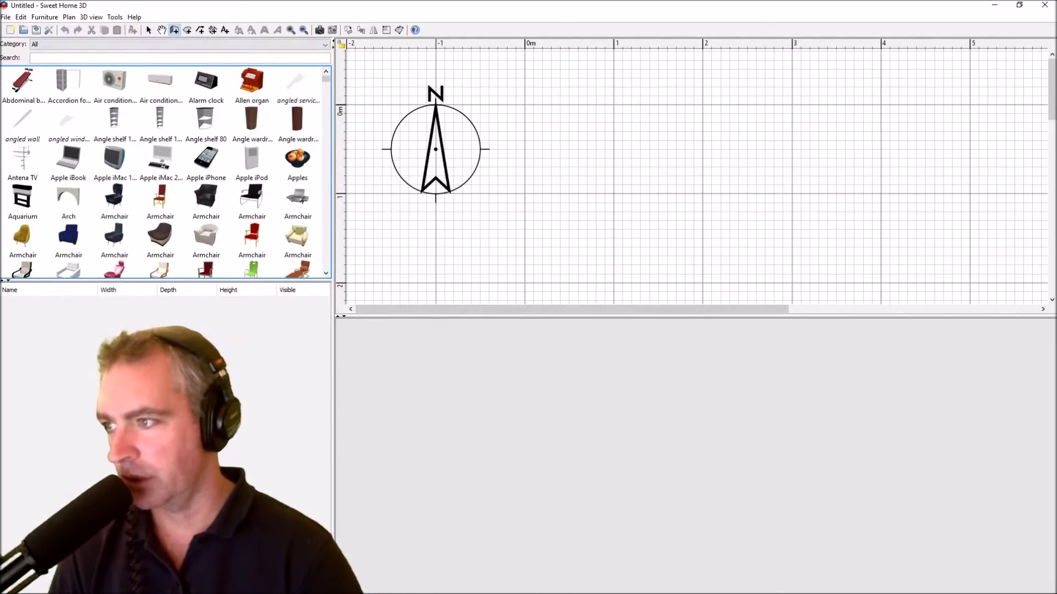
left_click(436, 105)
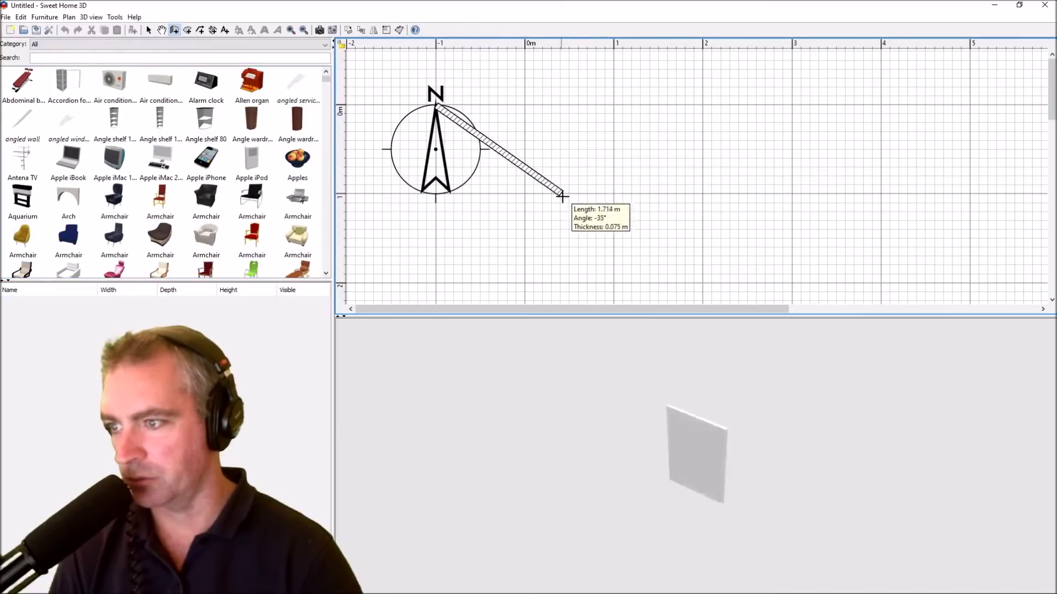
left_click(613, 194)
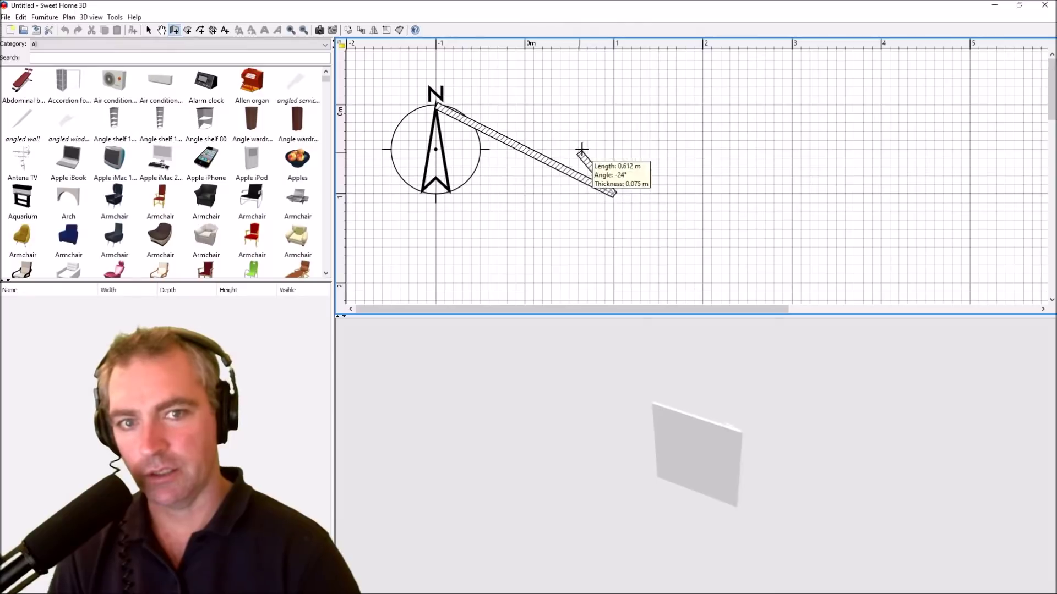
key("Escape")
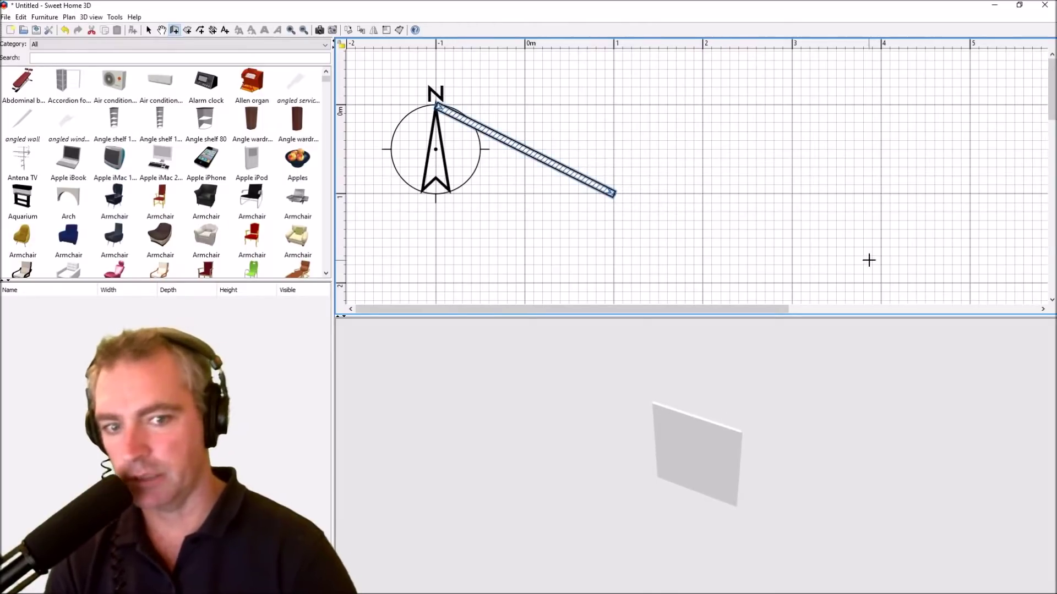
Search the furniture catalog for "wind", place a Fixed window midway along the slanted wall, and rotate it parallel to the wall
left_click(87, 59)
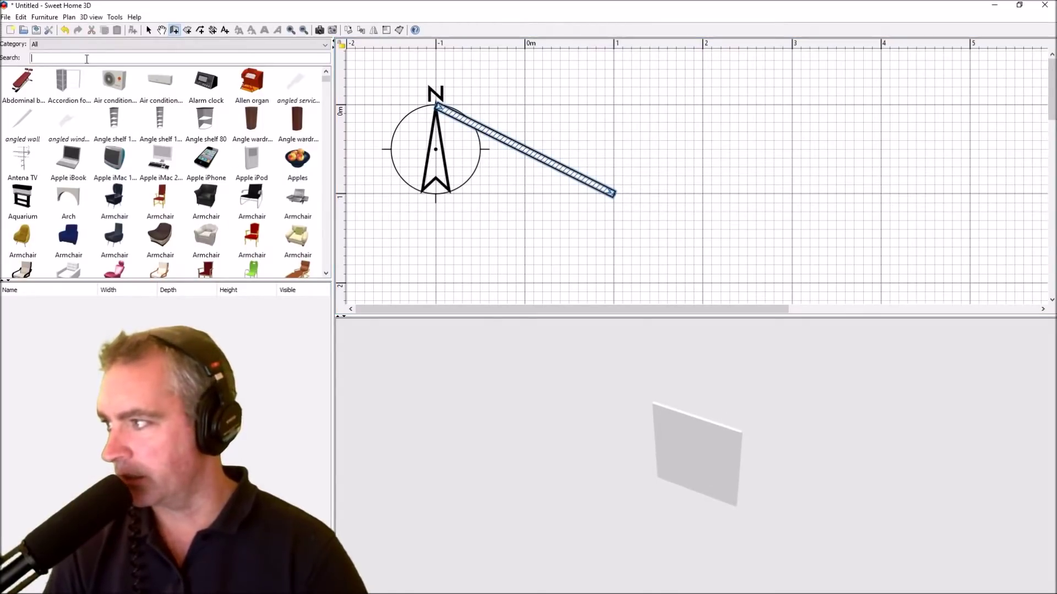
type("wind")
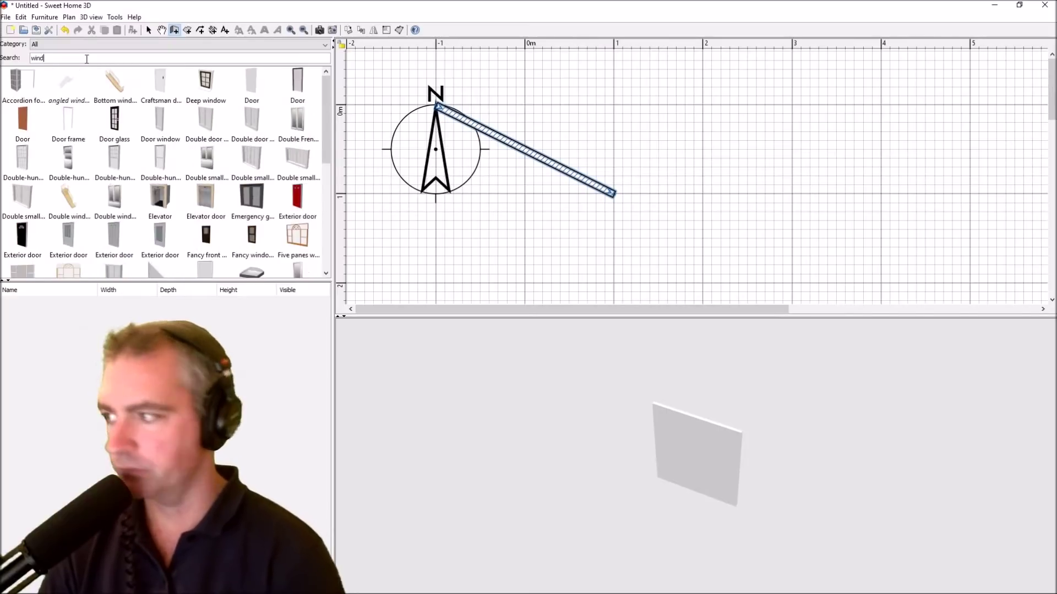
left_click_drag(325, 134, 326, 147)
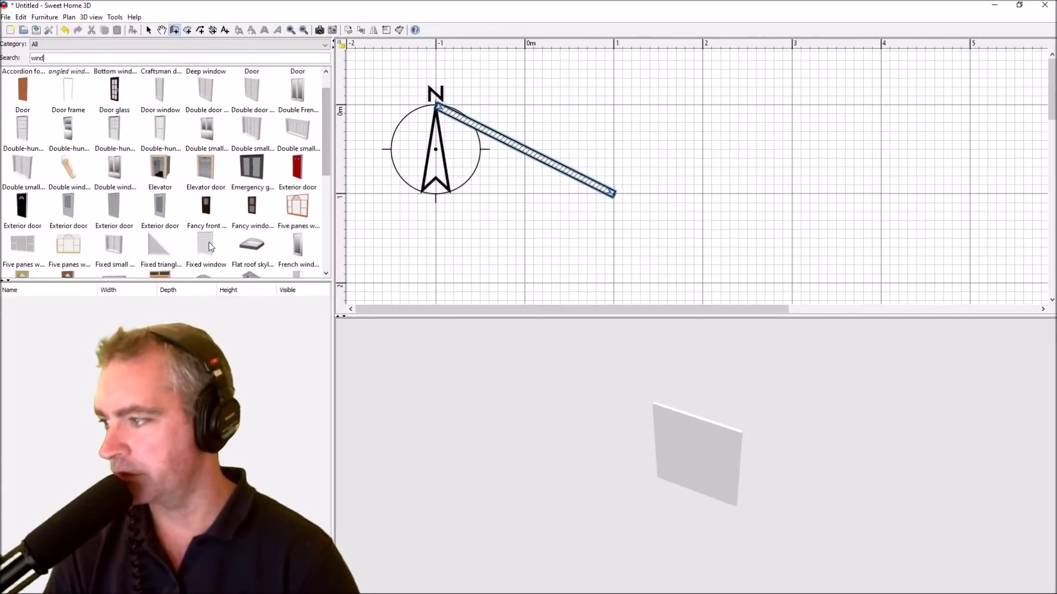
left_click_drag(207, 251, 515, 142)
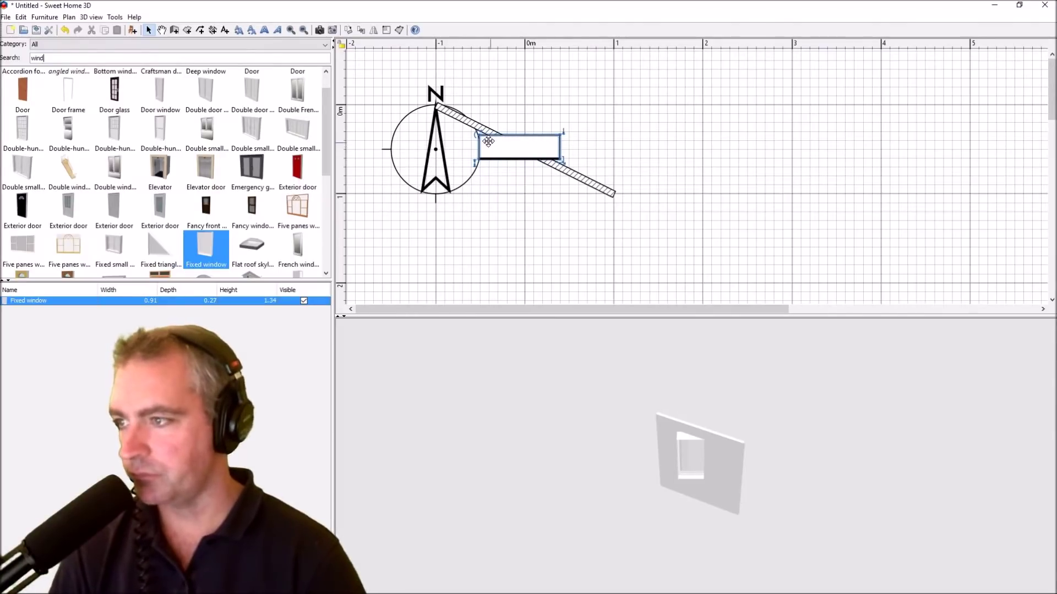
left_click_drag(478, 134, 482, 114)
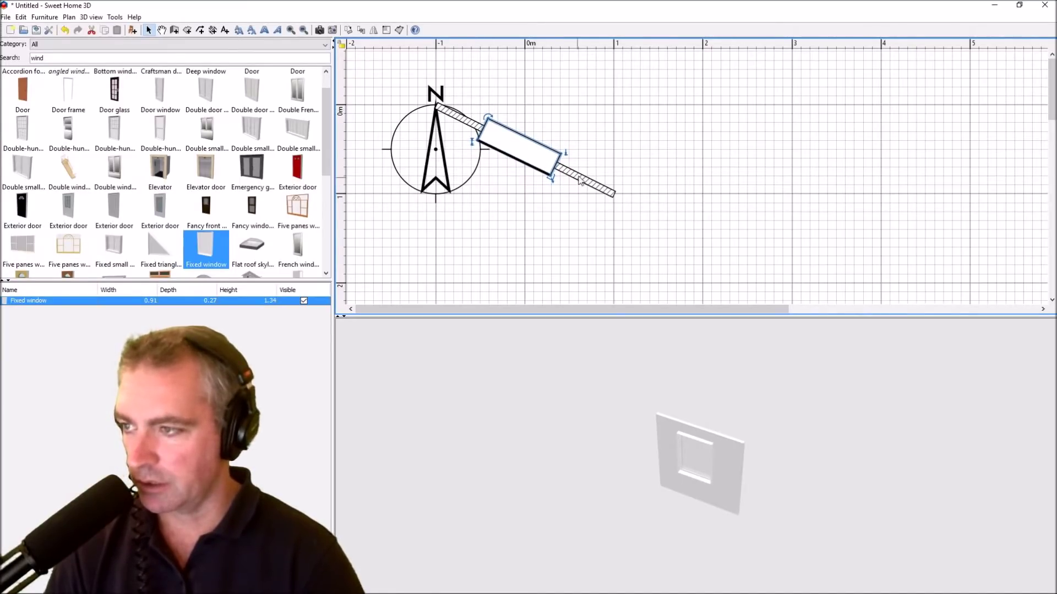
Enlarge the 3D pane and resize the fixed window to about 1.427 m wide and 0.157 m deep
scroll(703, 450, "up", 6)
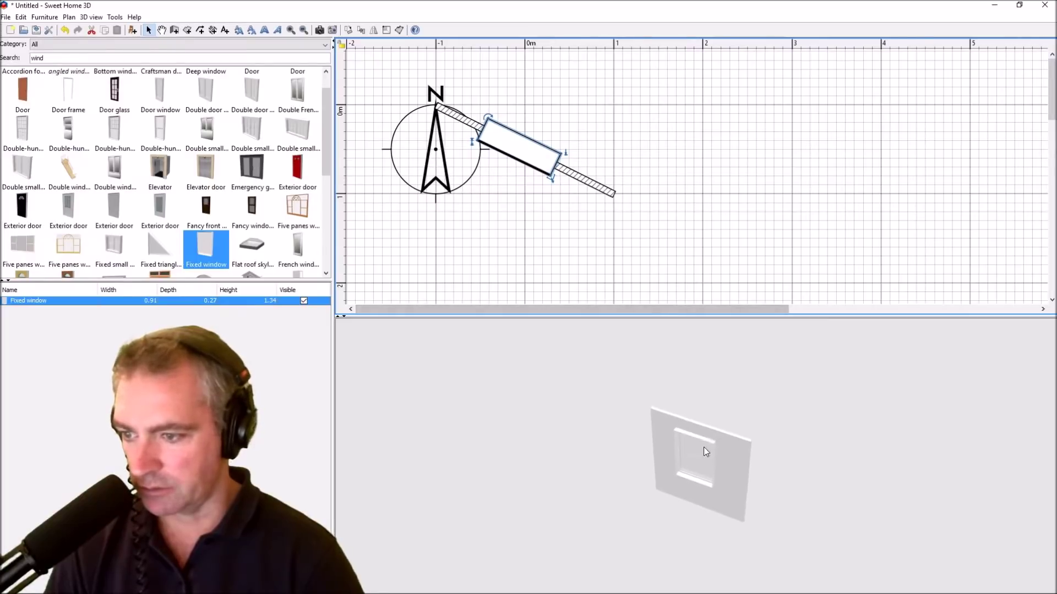
left_click_drag(647, 318, 649, 227)
scroll(696, 406, "up", 5)
scroll(705, 407, "up", 5)
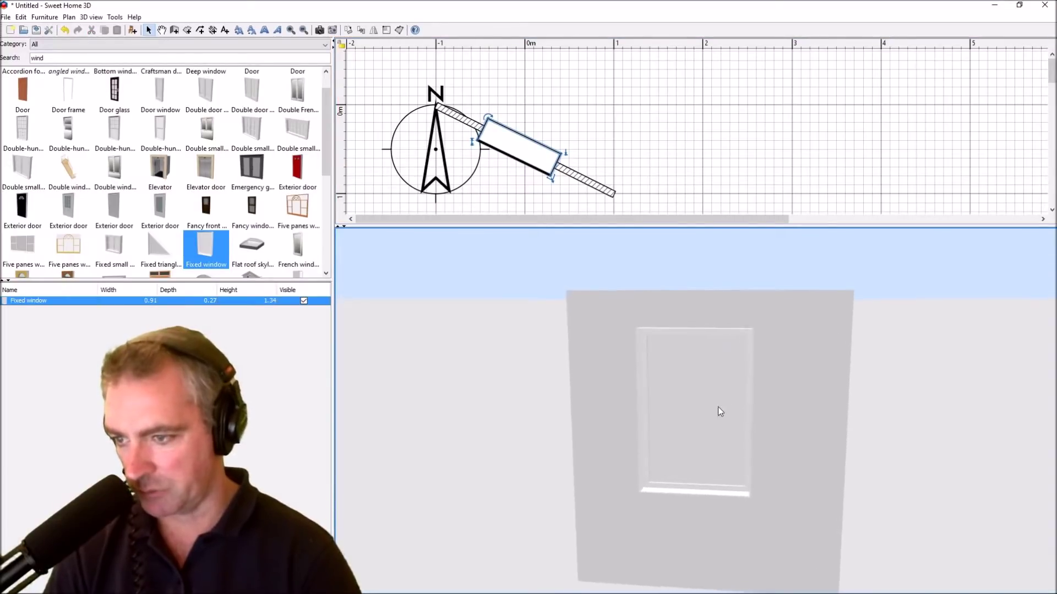
scroll(718, 405, "down", 3)
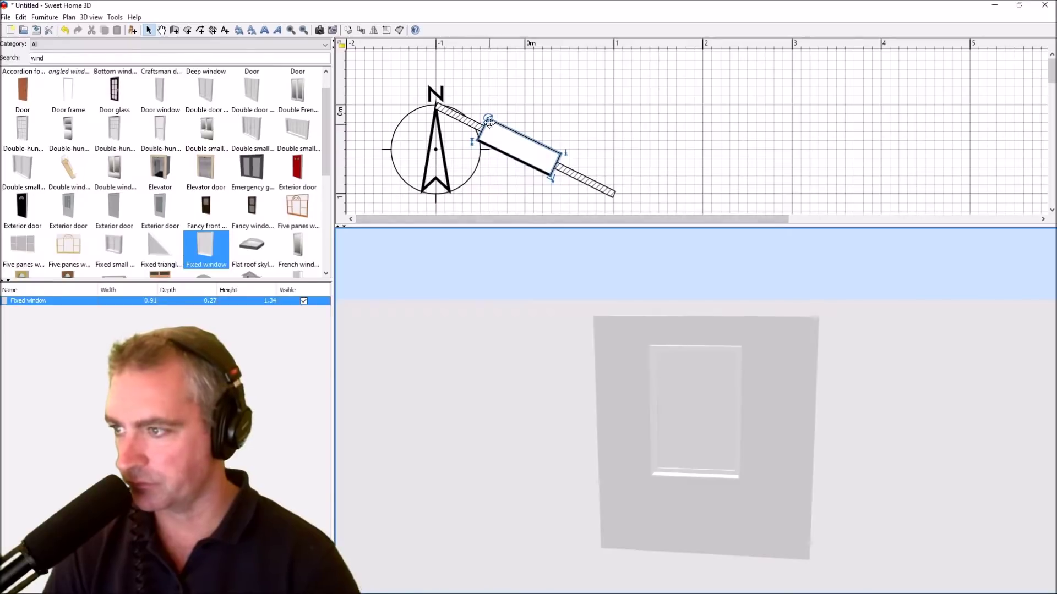
left_click_drag(551, 174, 530, 153)
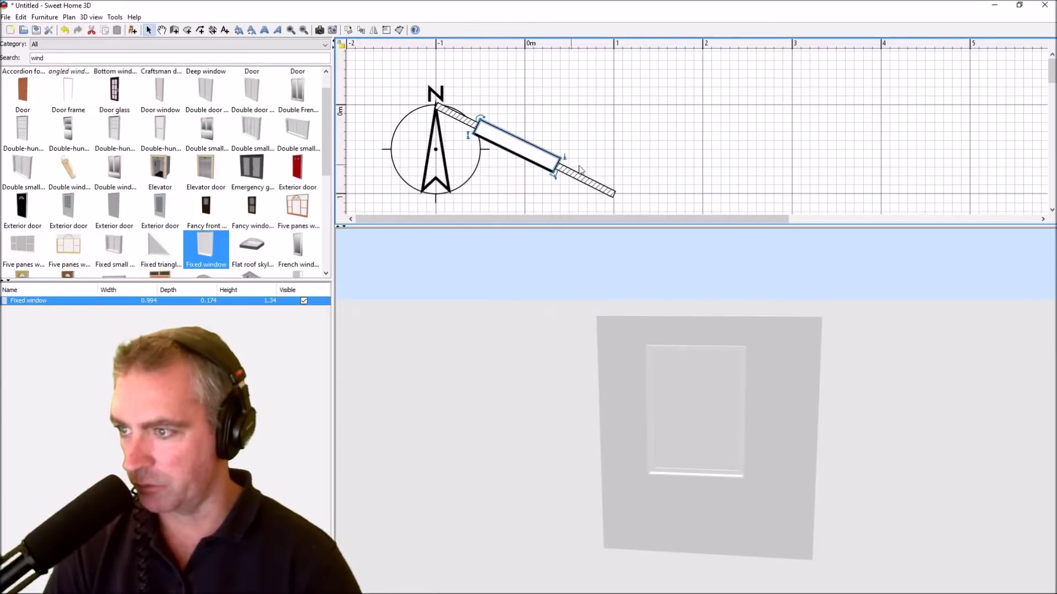
left_click_drag(553, 173, 575, 173)
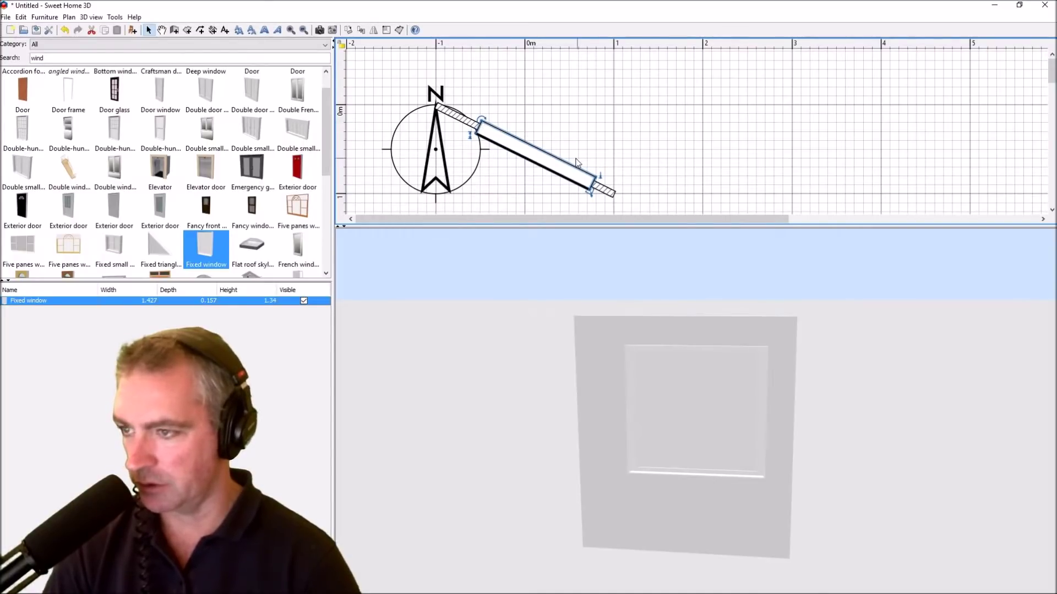
Reduce the fixed window's height to about 0.881 m, keeping it within the wall
left_click_drag(917, 384, 819, 349)
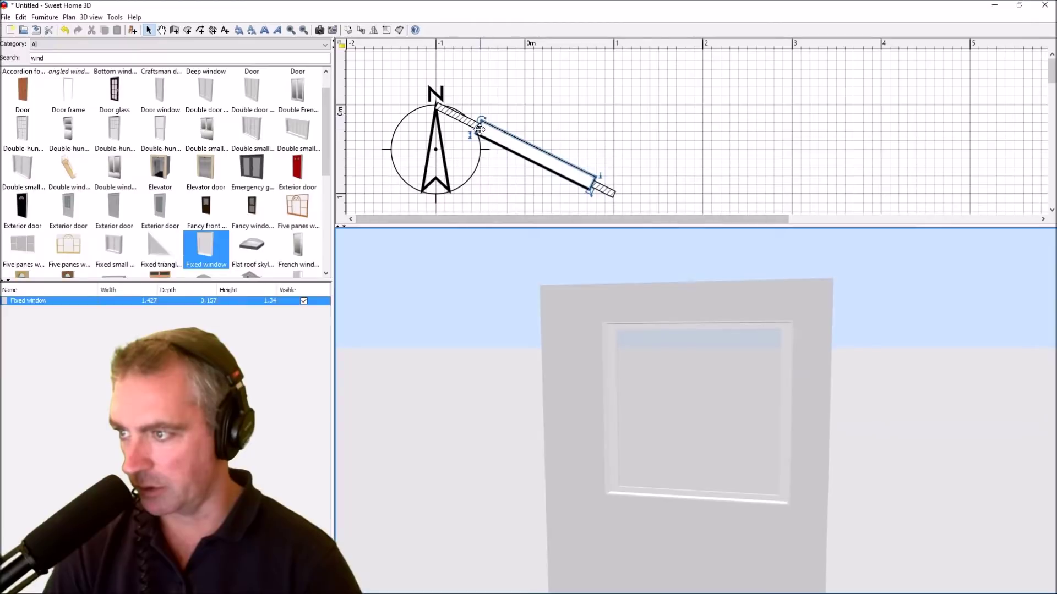
left_click_drag(477, 134, 465, 175)
left_click_drag(594, 178, 595, 183)
left_click_drag(622, 411, 677, 407)
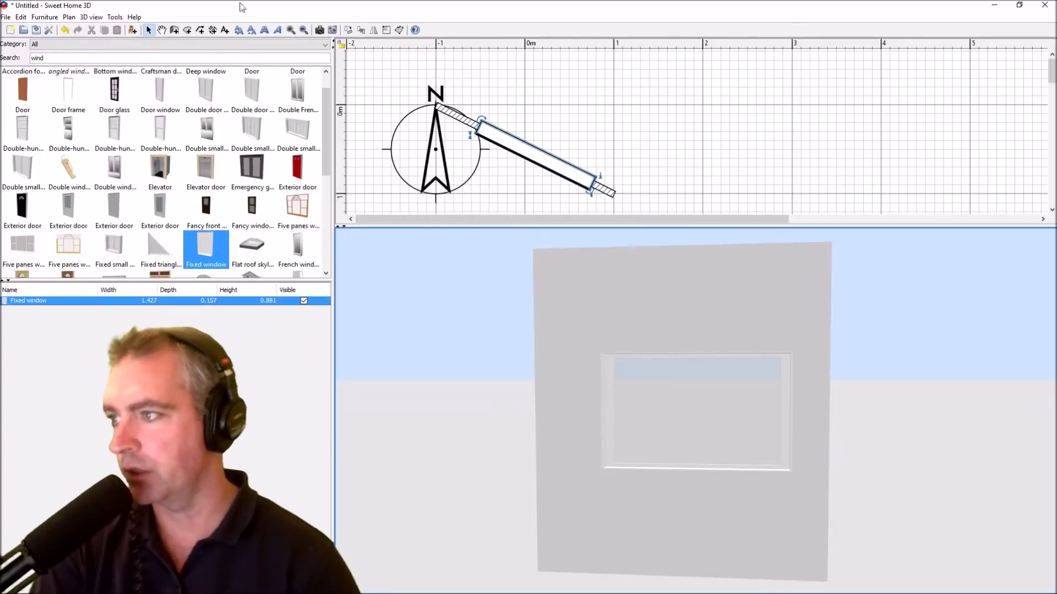
Select the wall together with its window and export only that selection to the House folder as the OBJ file roofBalconyWindow
left_click(450, 113)
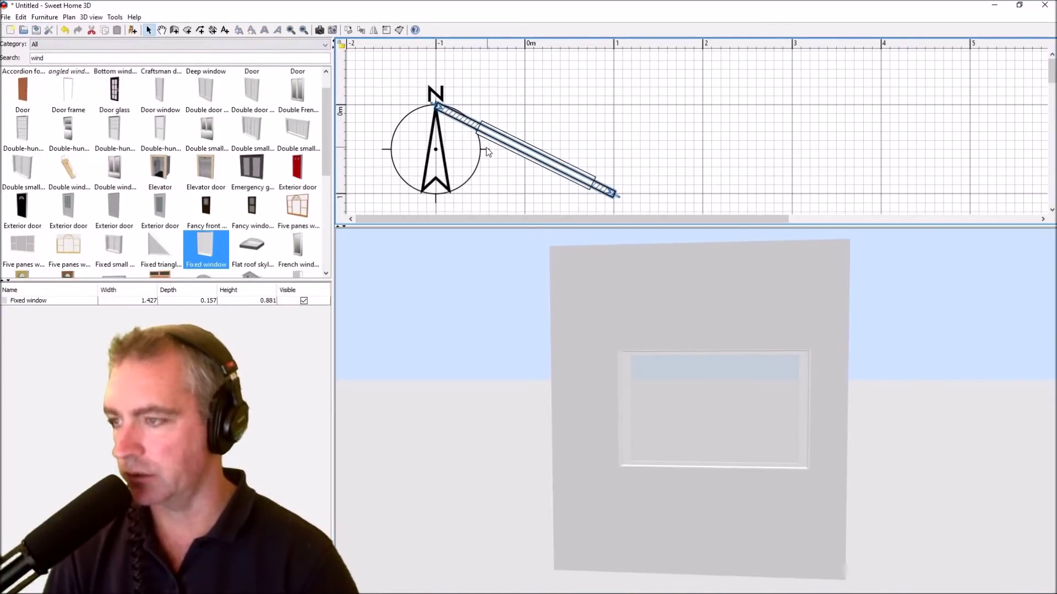
left_click(527, 147)
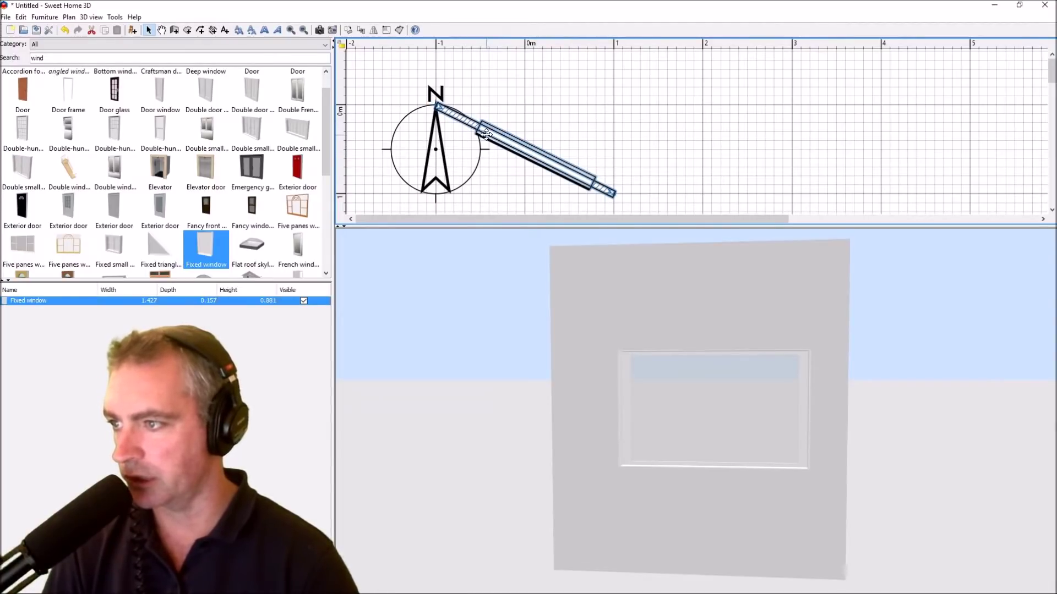
key("ctrl+c")
left_click(91, 17)
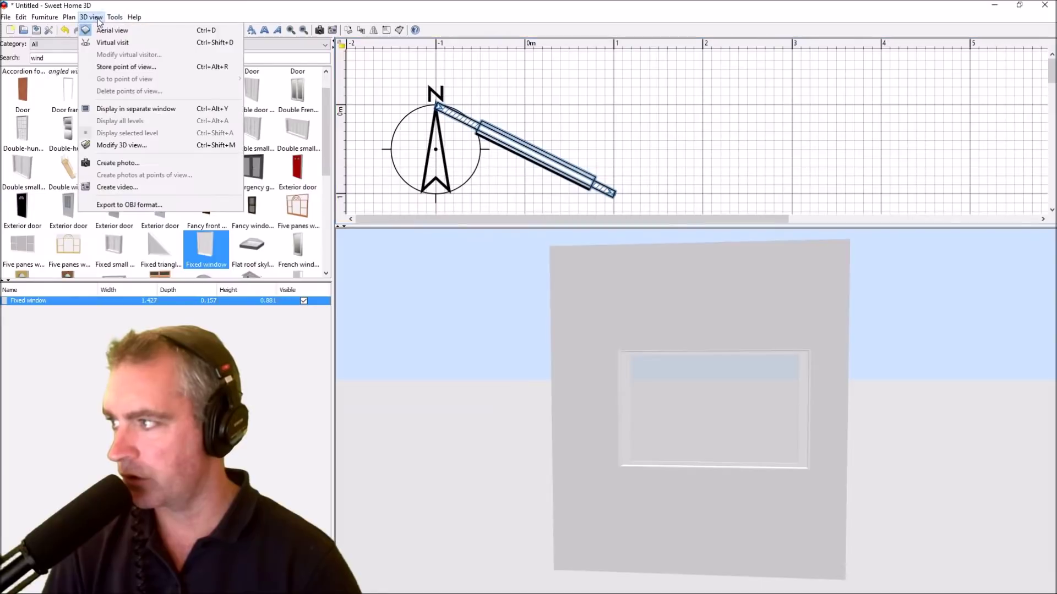
left_click(135, 205)
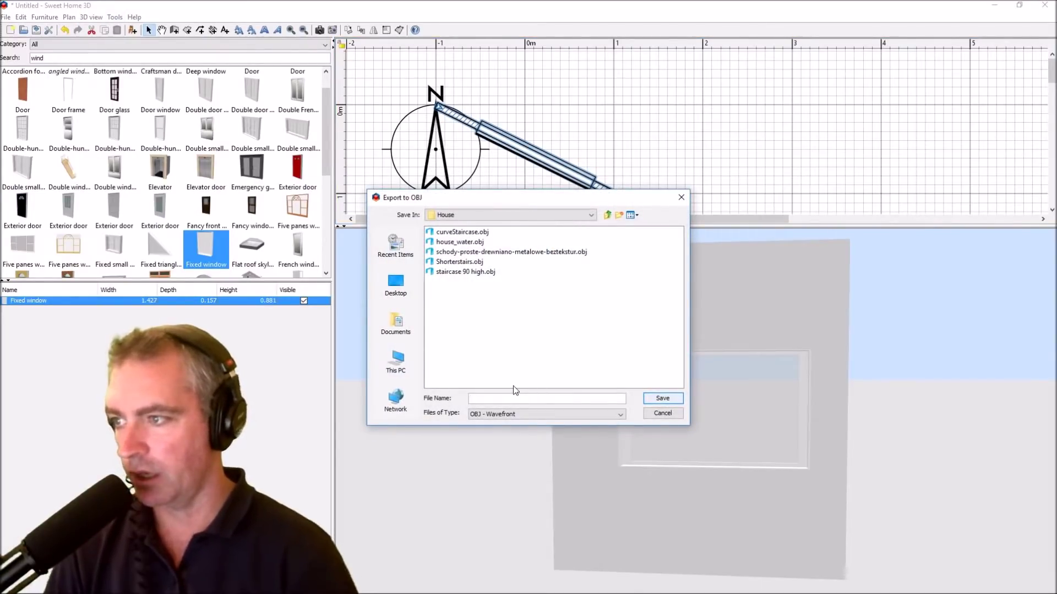
type("roofBalconyWindow")
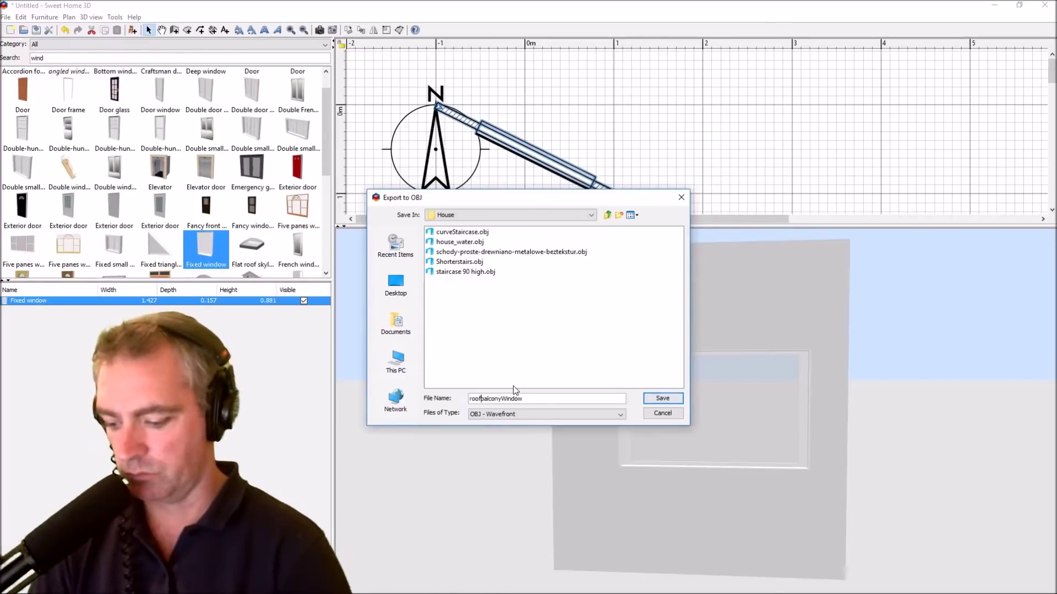
left_click(662, 400)
left_click(542, 328)
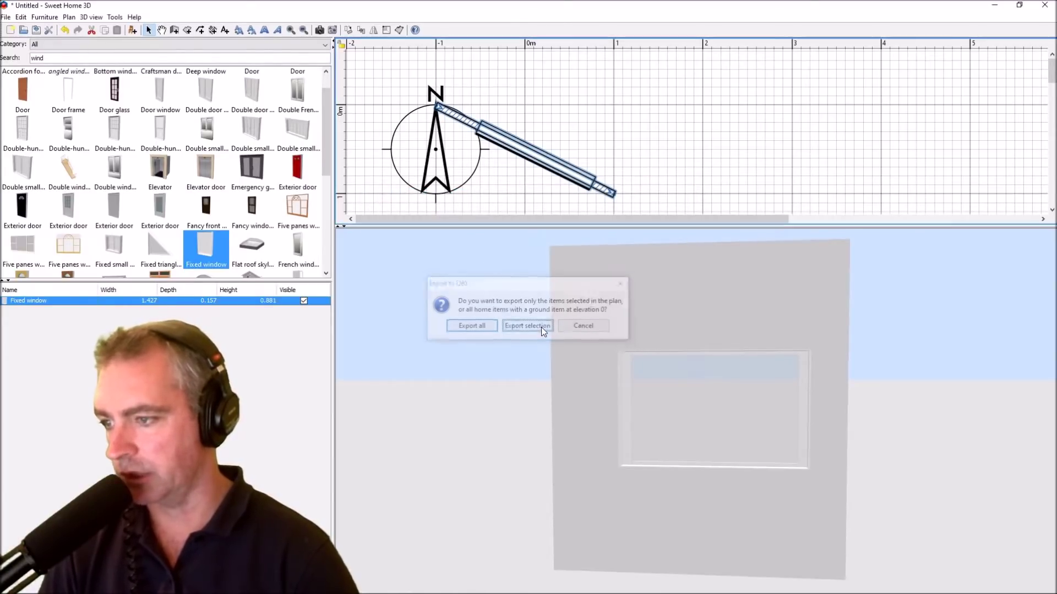
Shrink the floor plan window to reach the desktop and launch Blender
left_click(1018, 6)
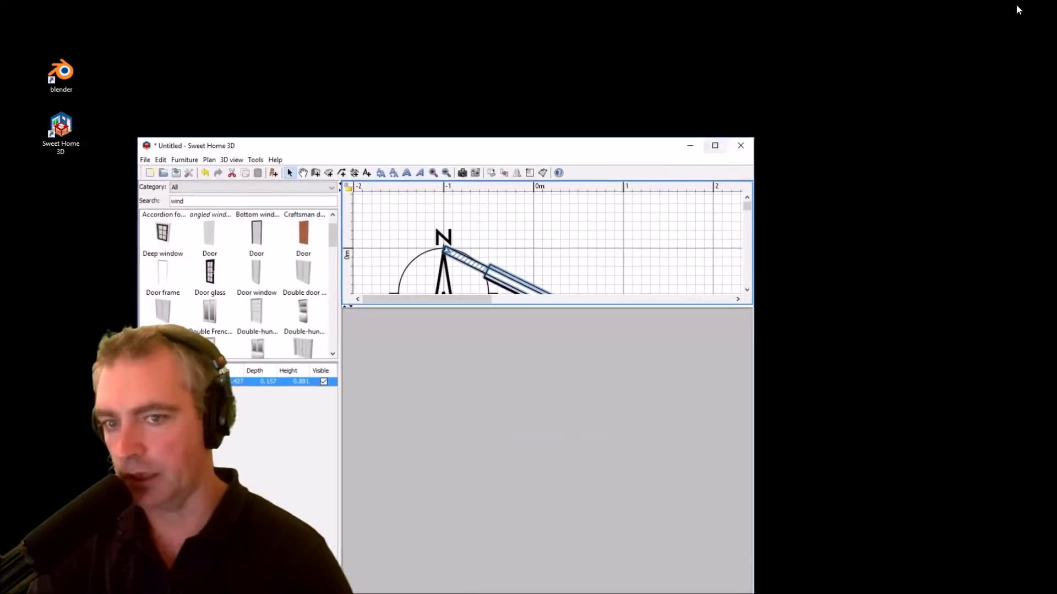
double_click(60, 73)
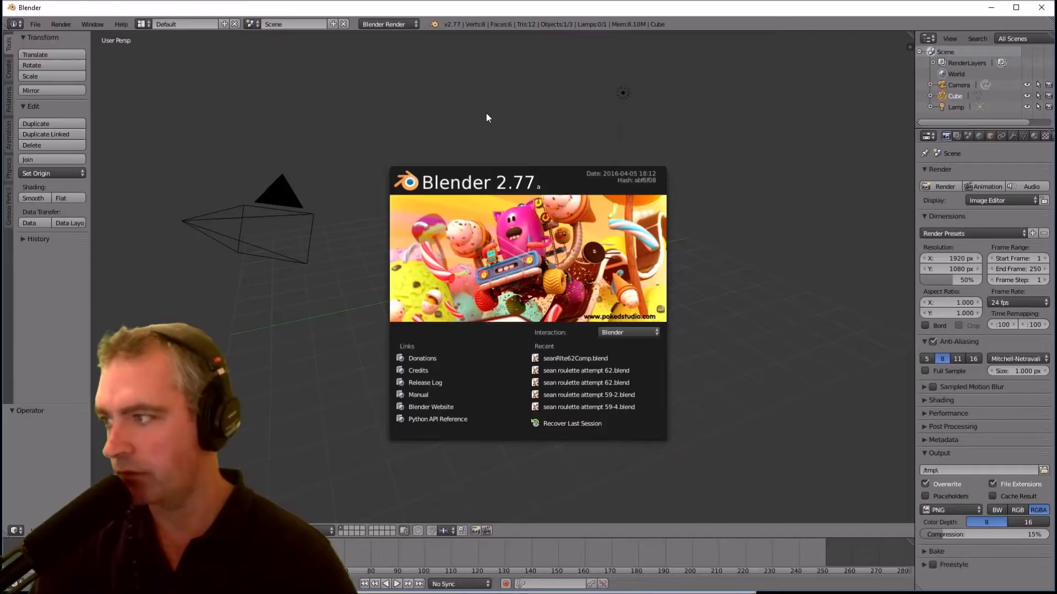
Dismiss the splash screen and delete the default cube from the scene
left_click(392, 114)
key("x")
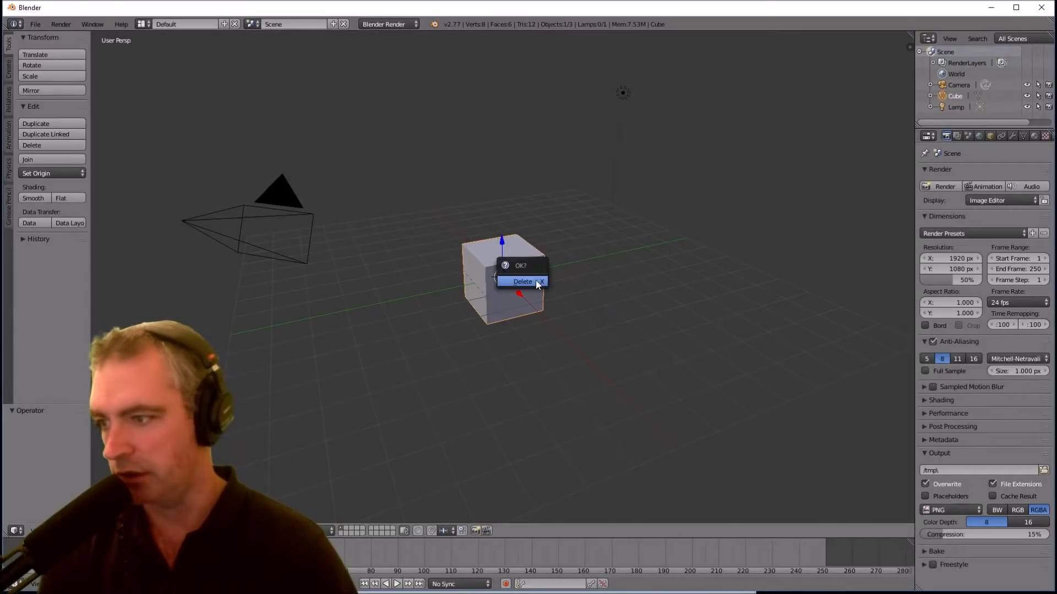
left_click(535, 281)
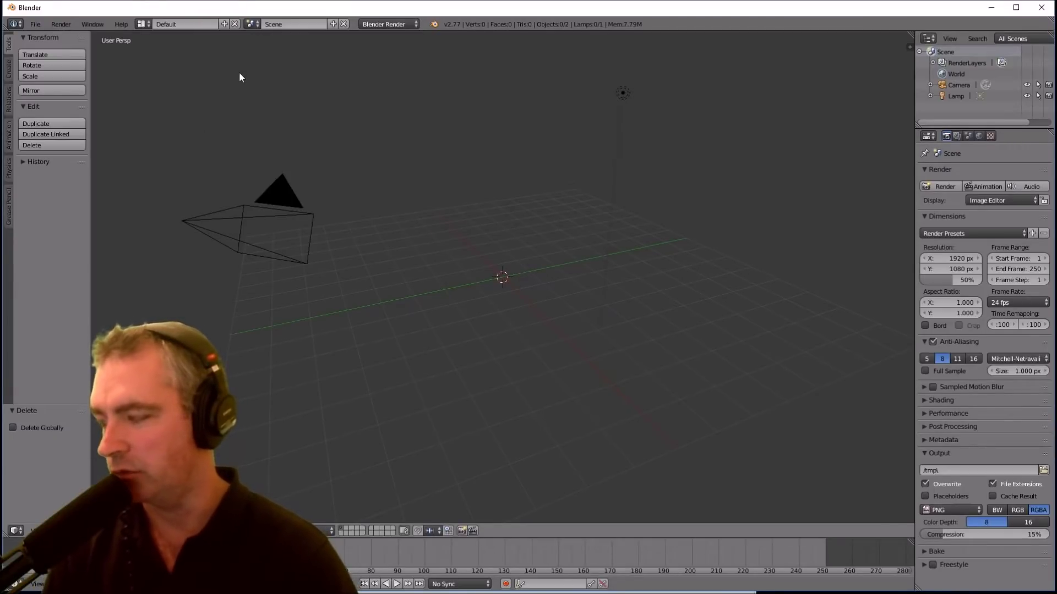
Import the OBJ file roofBalconyWindow.obj from the House folder into the scene
left_click(34, 25)
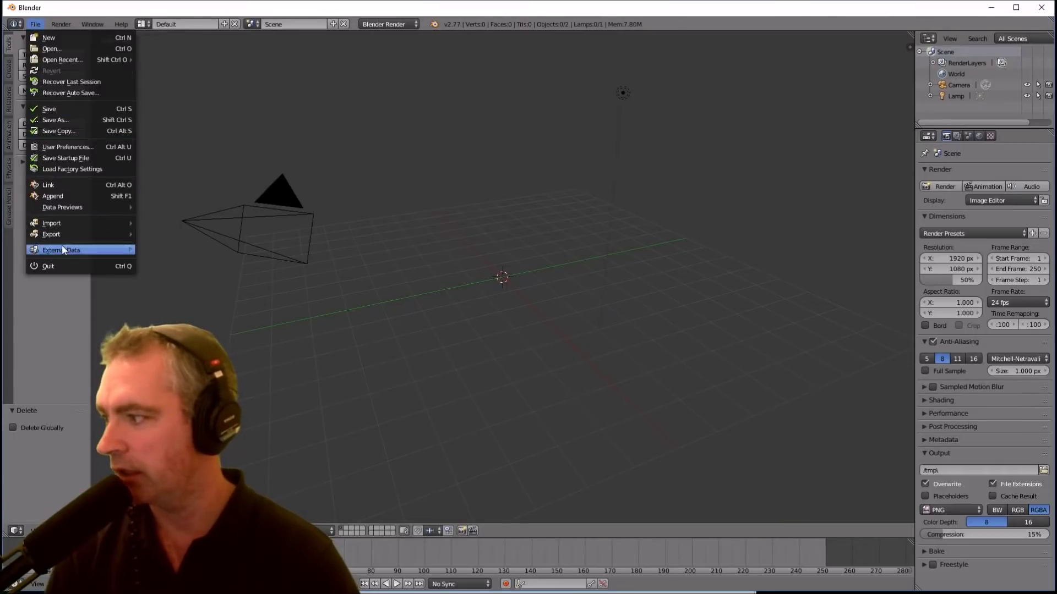
mouse_move(70, 222)
left_click(182, 280)
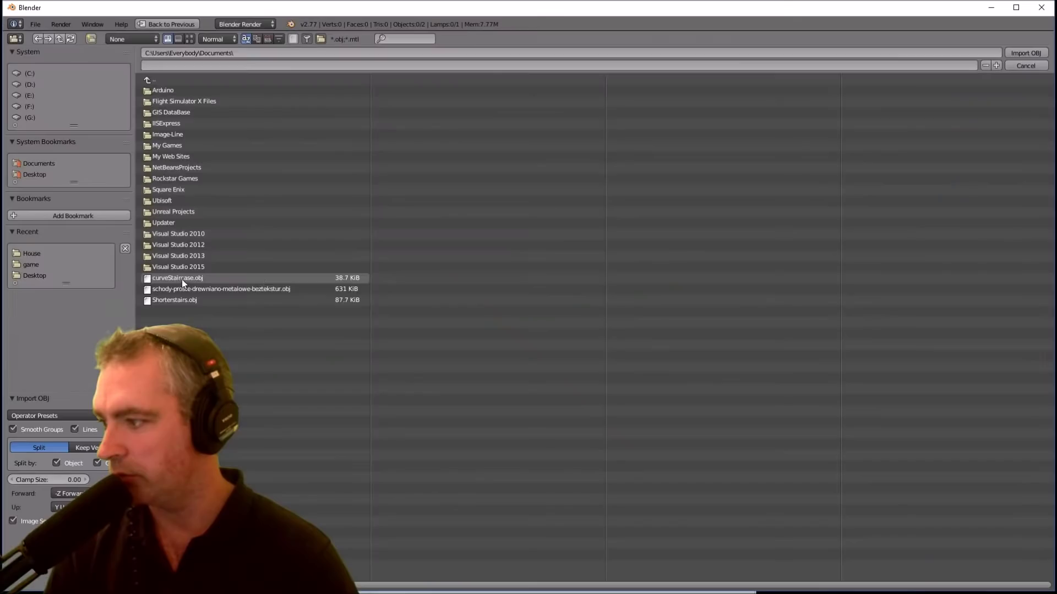
left_click(29, 254)
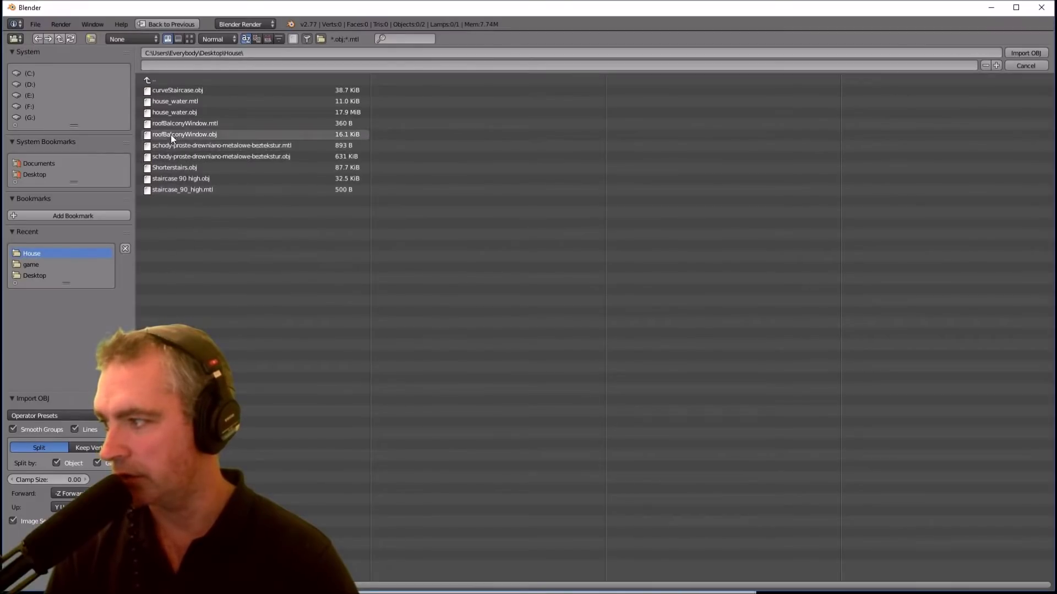
left_click(187, 135)
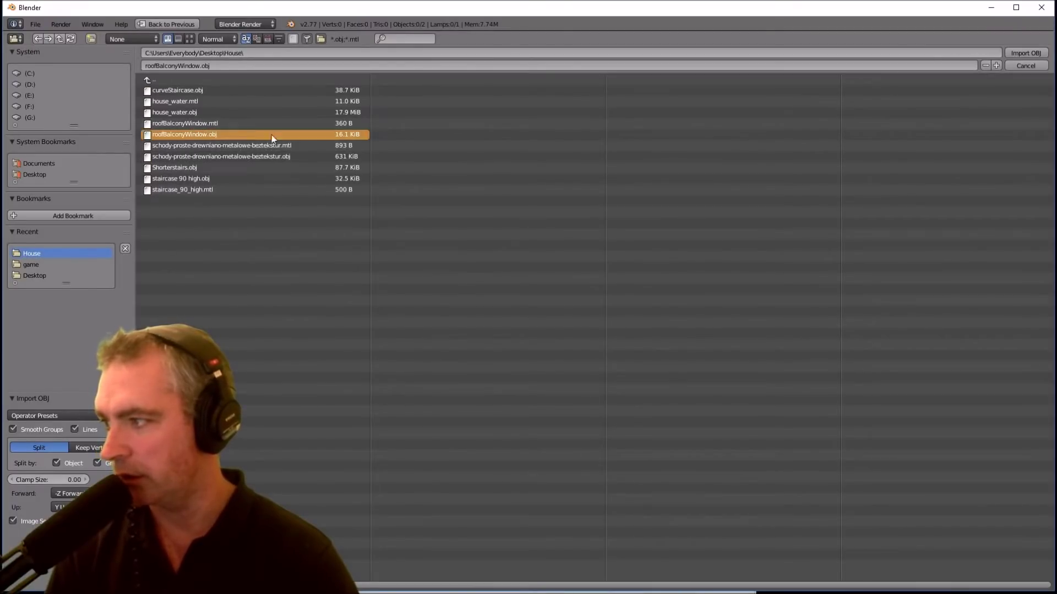
left_click(1027, 53)
scroll(429, 269, "up", 3)
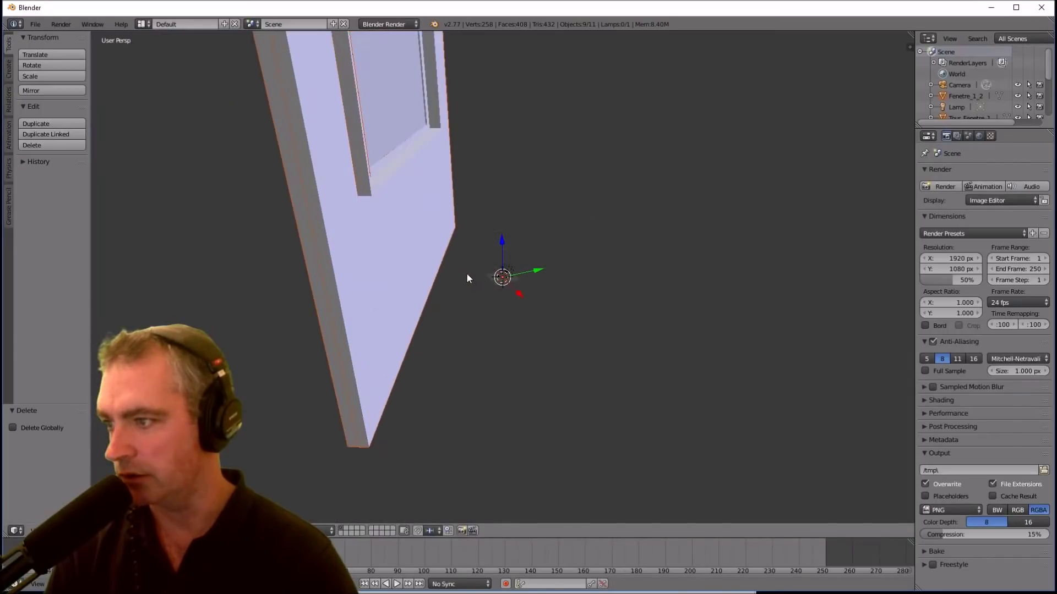
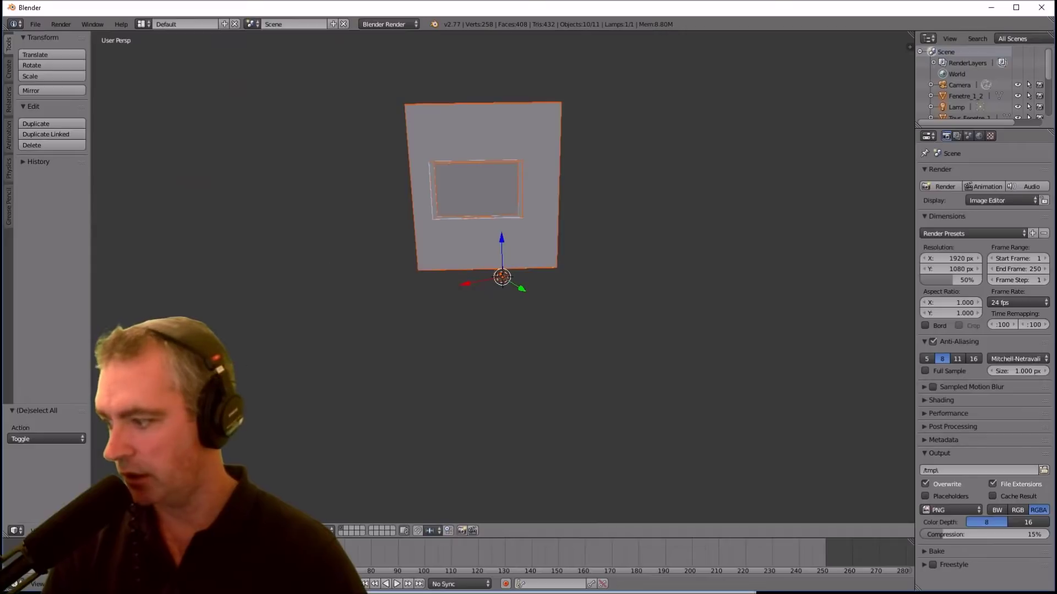
Set the origin of all the selected imported objects to their center of mass
left_click(115, 531)
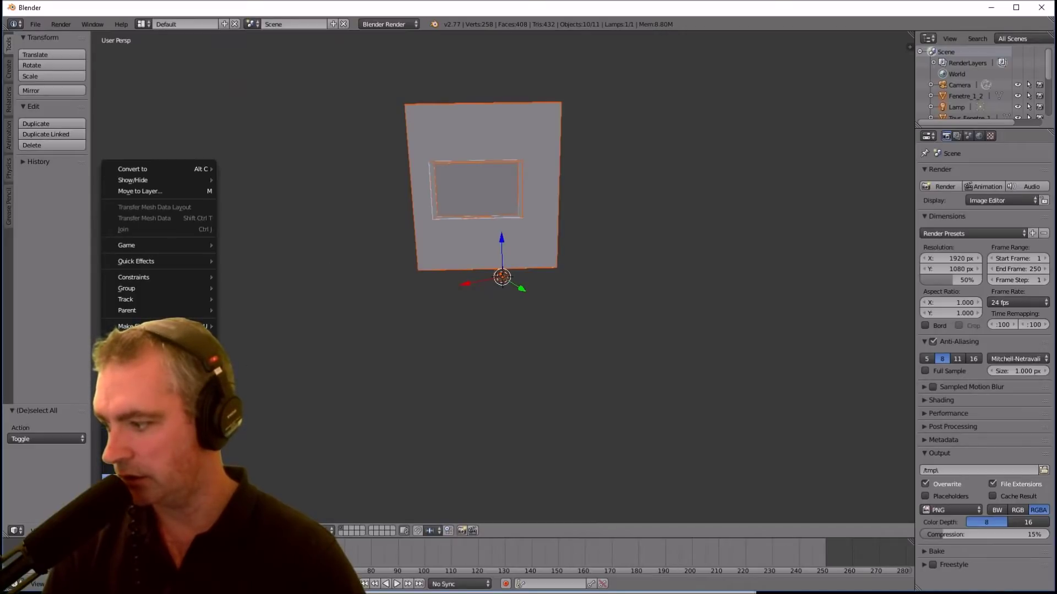
mouse_move(131, 480)
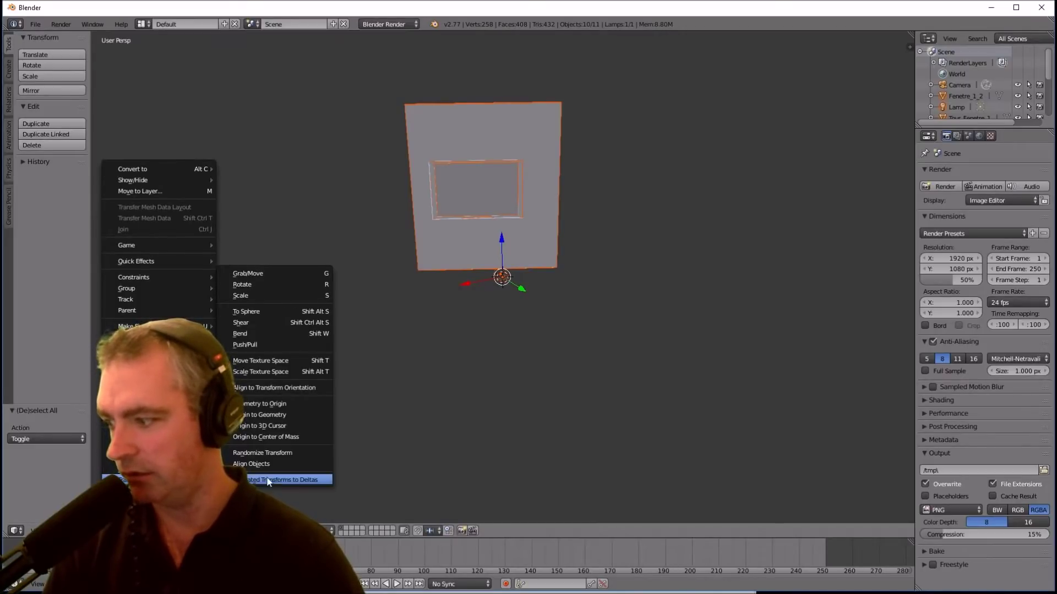
left_click(279, 438)
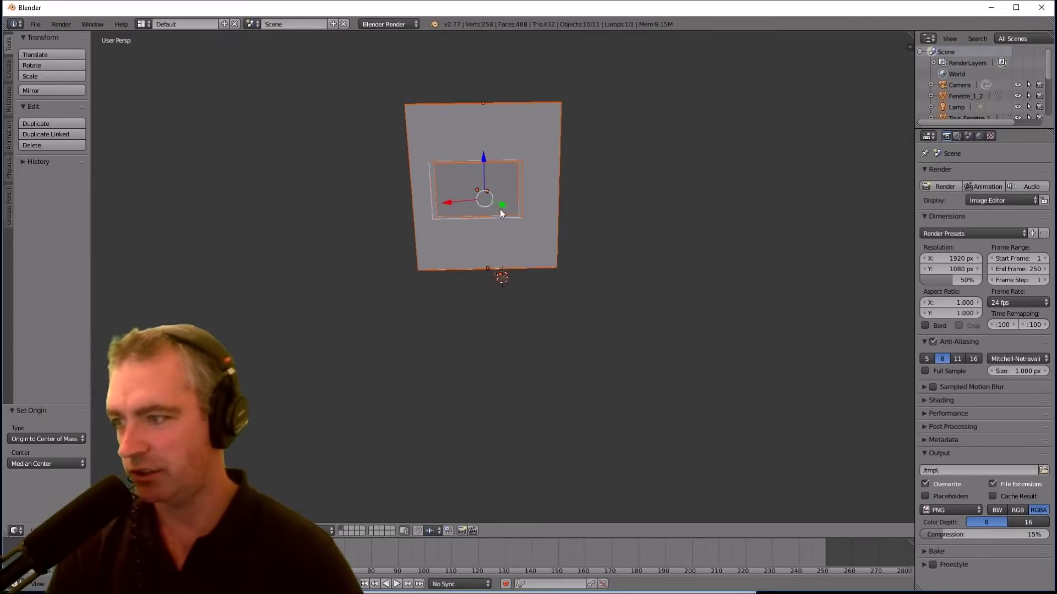
In the orthographic top view, move all the objects about 52 units along Y so the wall is centred on the scene origin
key("KP_5")
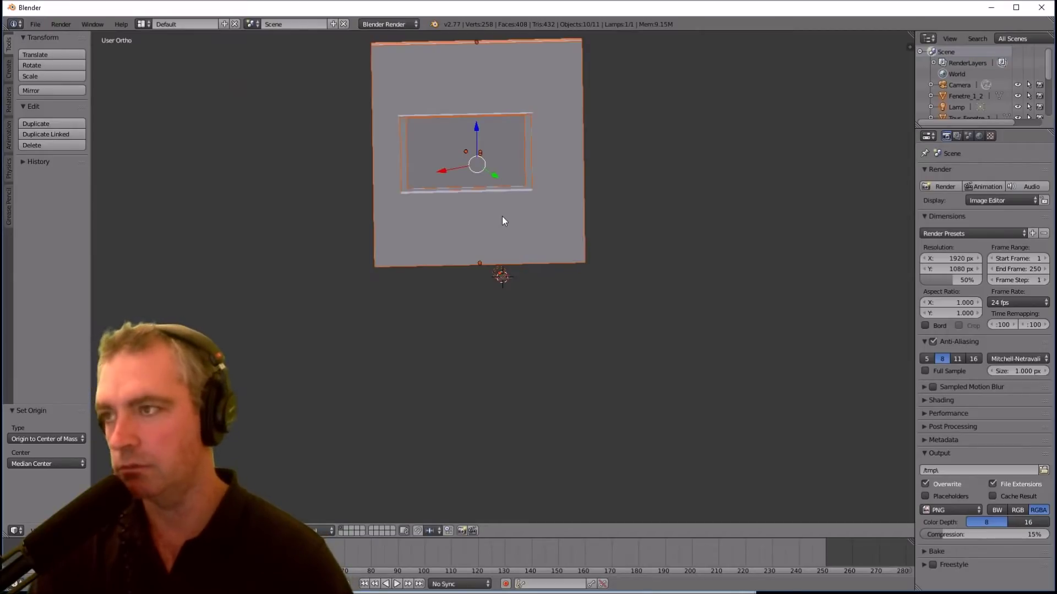
key("KP_7")
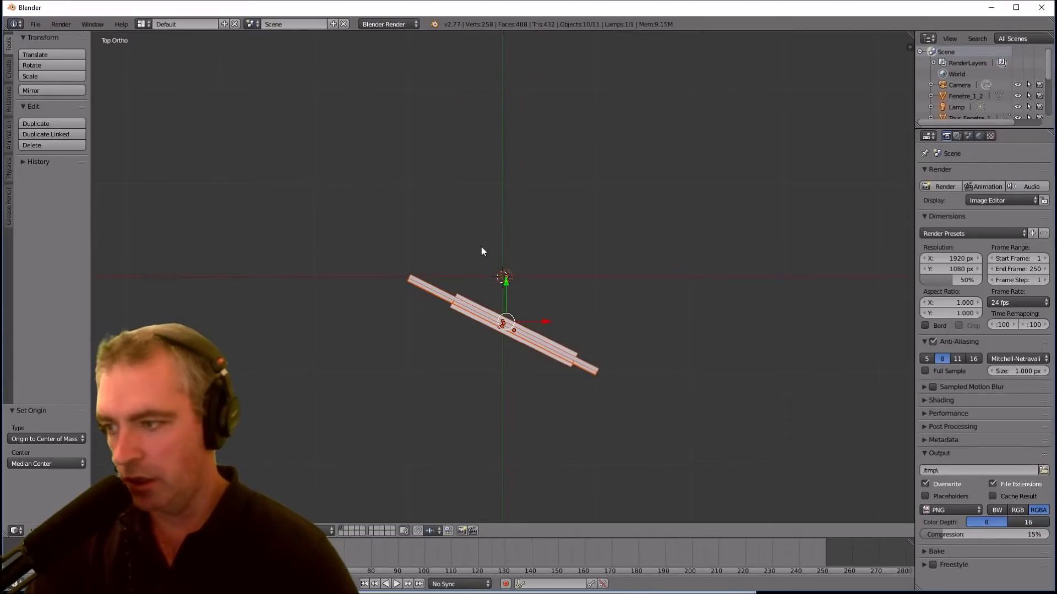
scroll(504, 257, "up", 5)
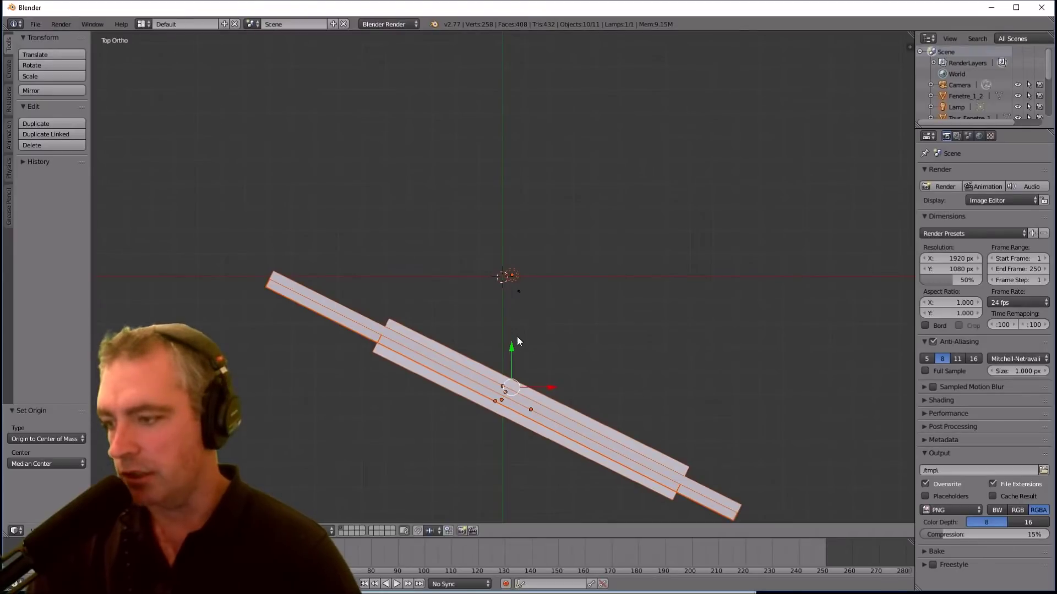
key("g")
key("y")
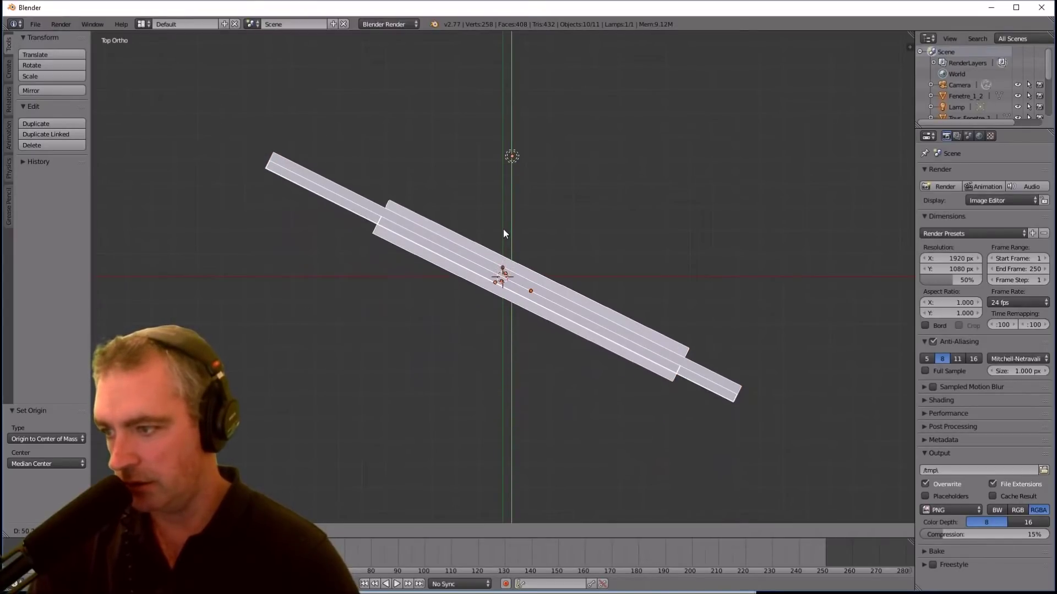
left_click(505, 229)
In the orthographic side view, lower all the objects about 123 units along Z to the scene origin, and deselect everything
key("KP_3")
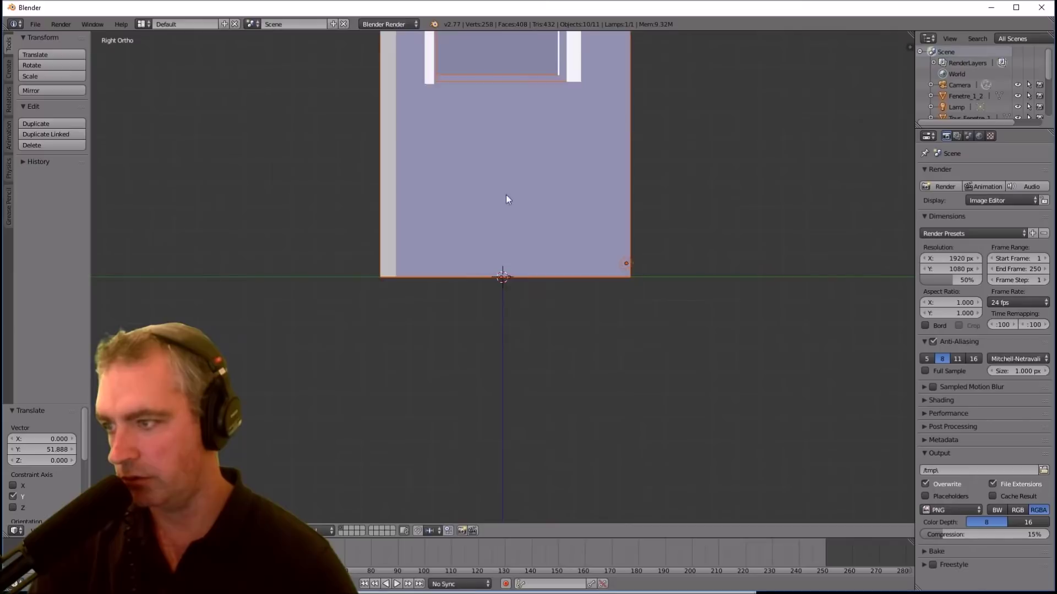
scroll(506, 187, "down", 3)
scroll(507, 161, "up", 5)
scroll(508, 143, "down", 5)
left_click_drag(512, 83, 499, 254)
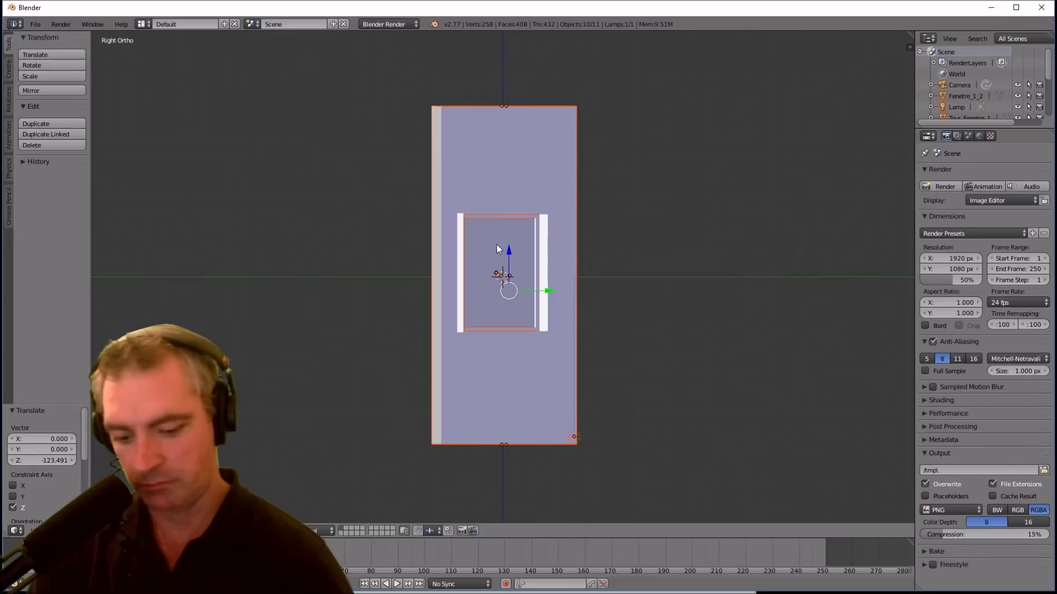
key("KP_1")
key("KP_3")
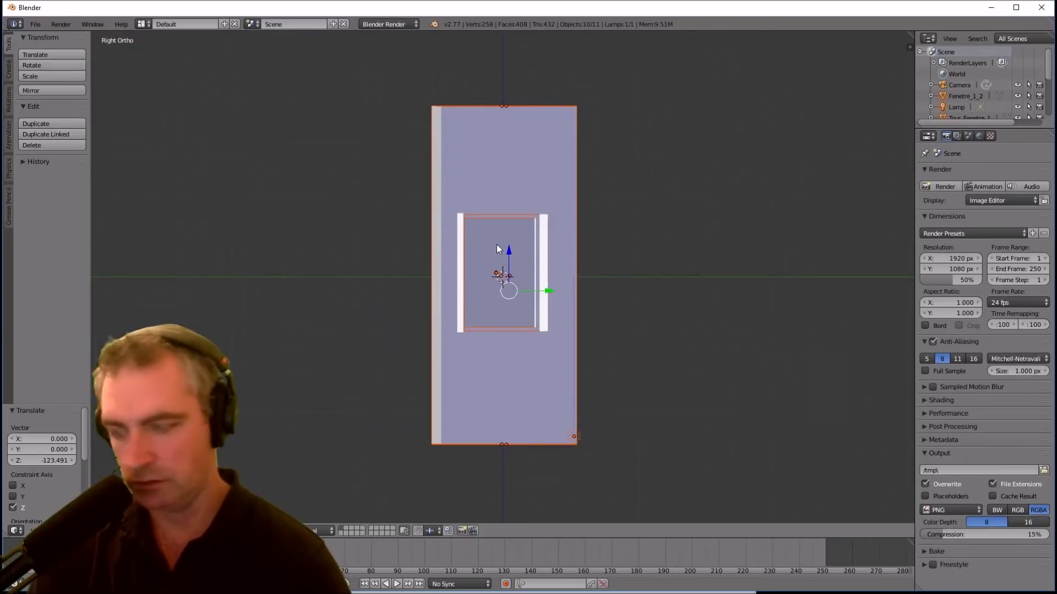
key("KP_7")
key("KP_3")
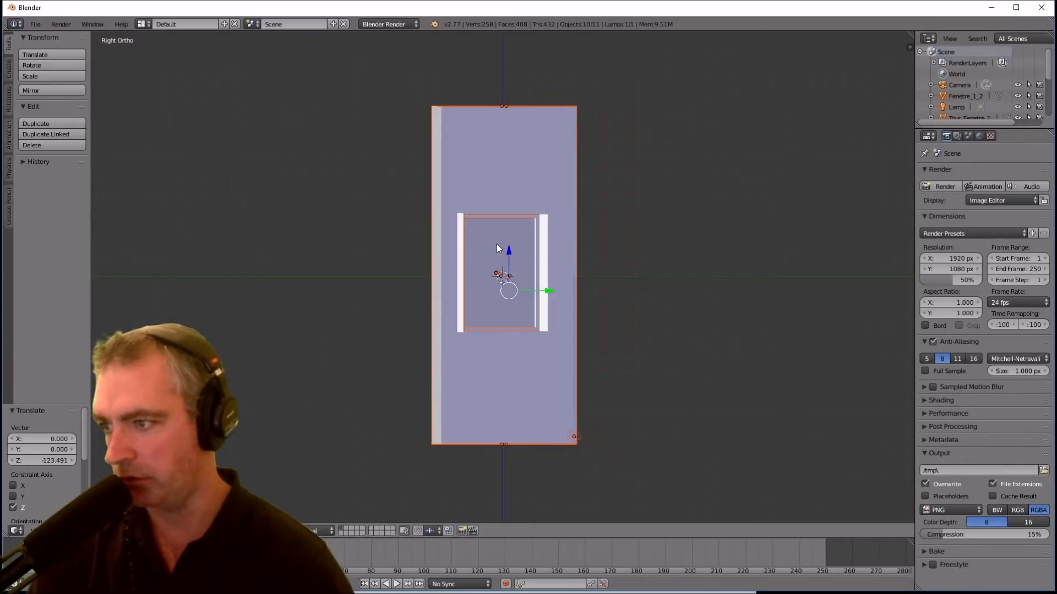
scroll(518, 252, "up", 6)
scroll(517, 252, "down", 7)
scroll(517, 252, "up", 4)
scroll(518, 250, "down", 3)
key("a")
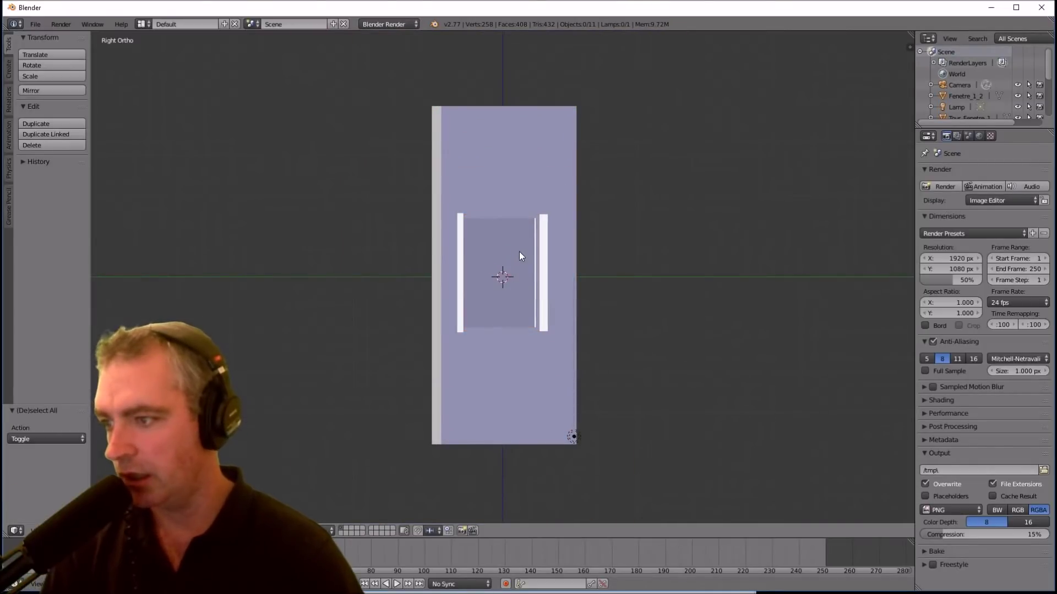
Examine the wall and its recessed window opening from several angles
middle_click_drag(567, 376, 631, 380)
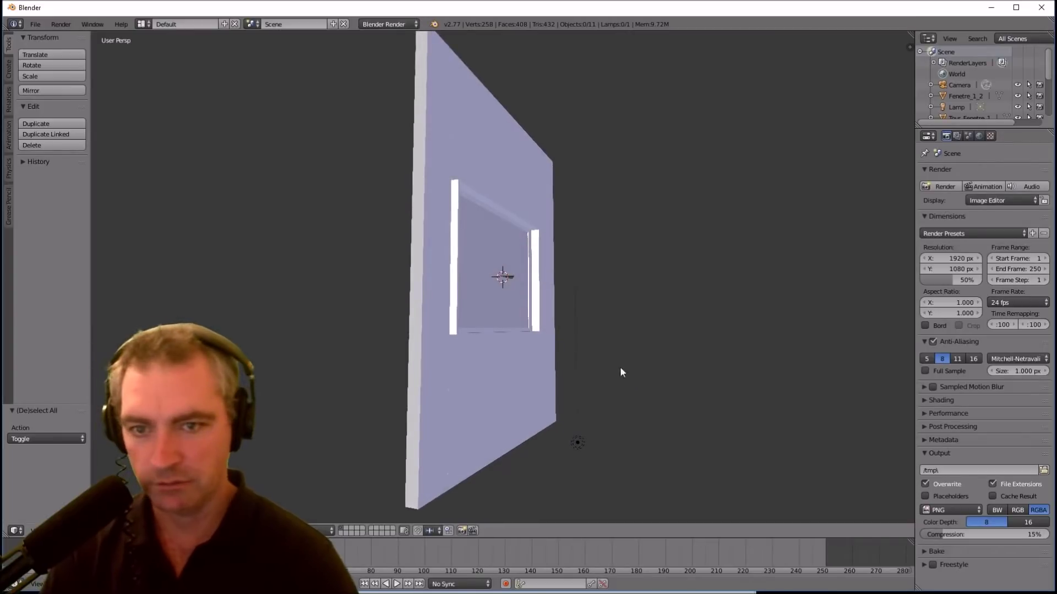
left_click(435, 323)
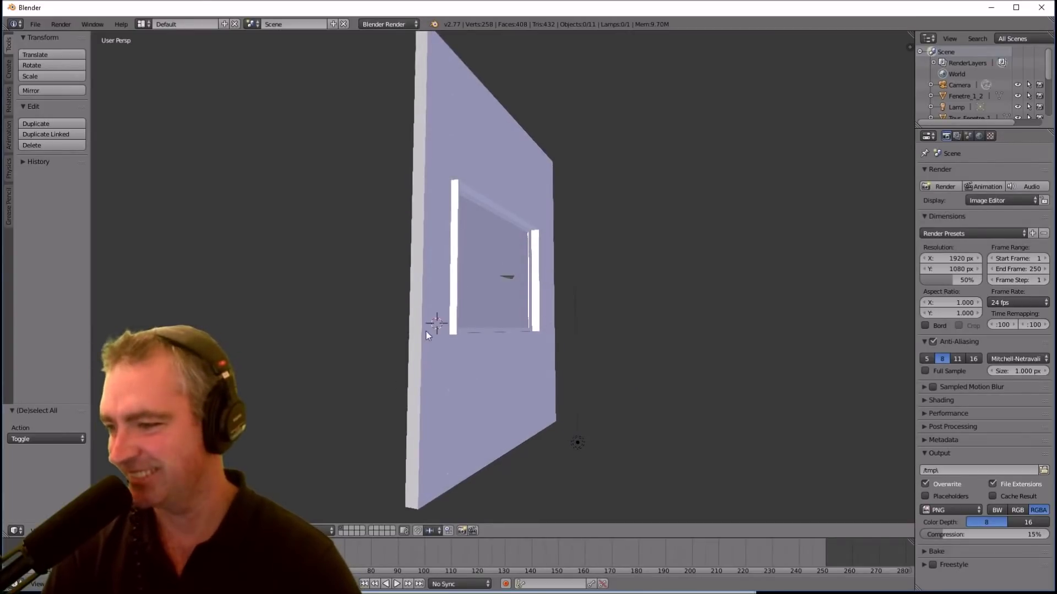
middle_click_drag(408, 346, 550, 373)
key("KP_6")
key("KP_6")
key("KP_6")
key("KP_6")
key("KP_6")
key("KP_6")
key("KP_6")
key("KP_6")
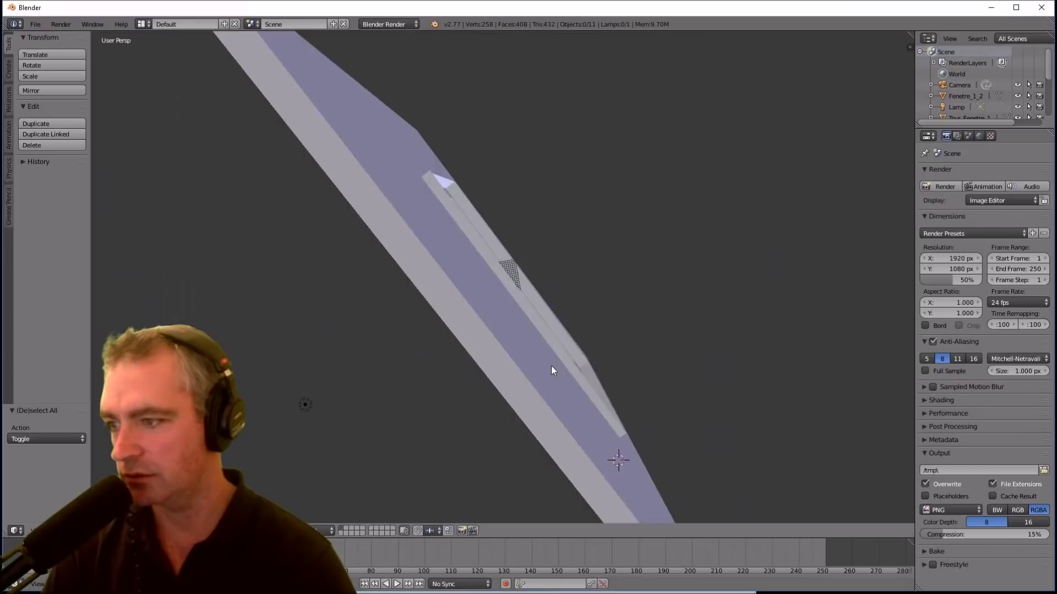
key("KP_4")
key("KP_7")
key("KP_6")
key("KP_4")
middle_click_drag(562, 295, 607, 296)
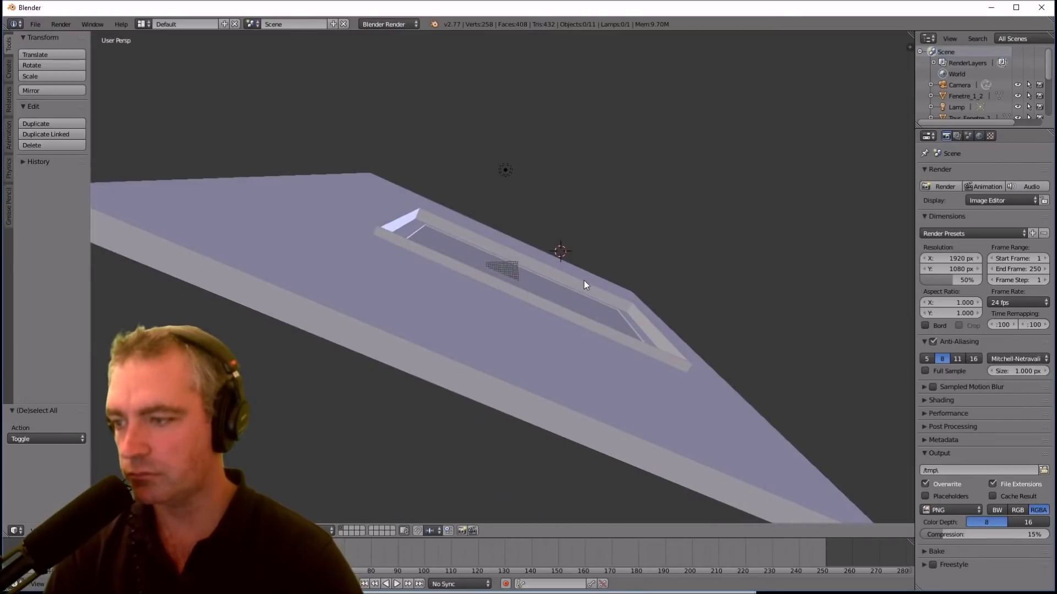
scroll(585, 284, "down", 2)
scroll(584, 284, "up", 3)
scroll(583, 287, "down", 2)
middle_click_drag(583, 287, 564, 305)
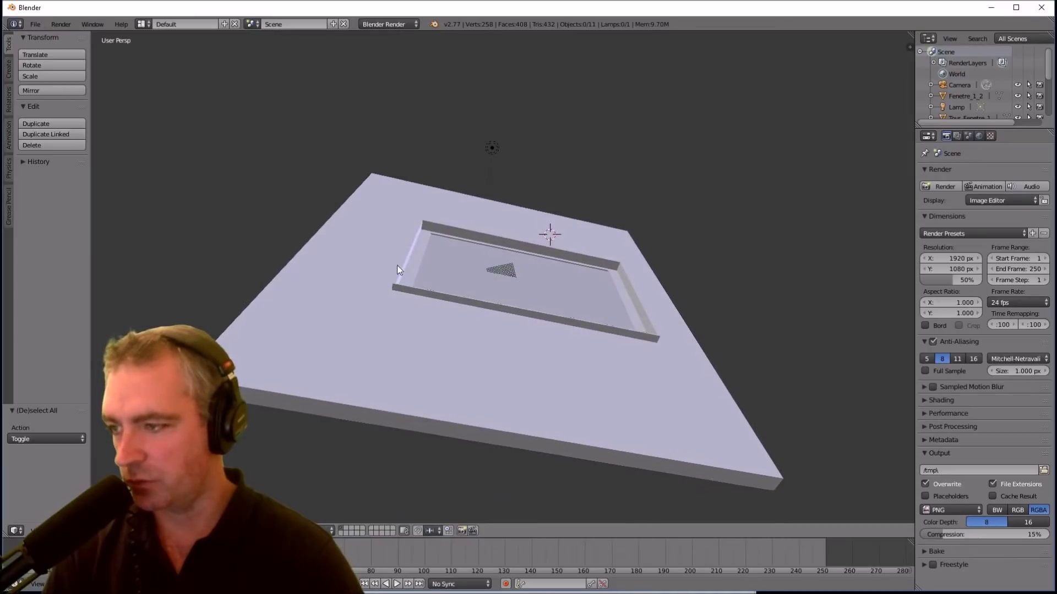
Select the window frame together with its glass pane and rotate them about 25° around the Z axis
right_click(415, 262)
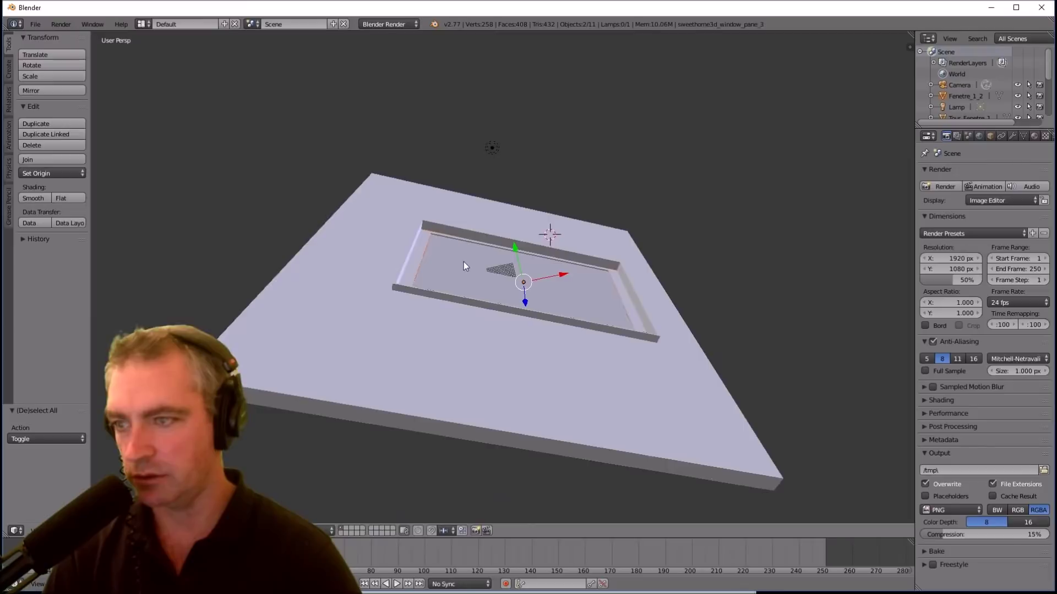
scroll(463, 262, "up", 3)
scroll(466, 262, "down", 2)
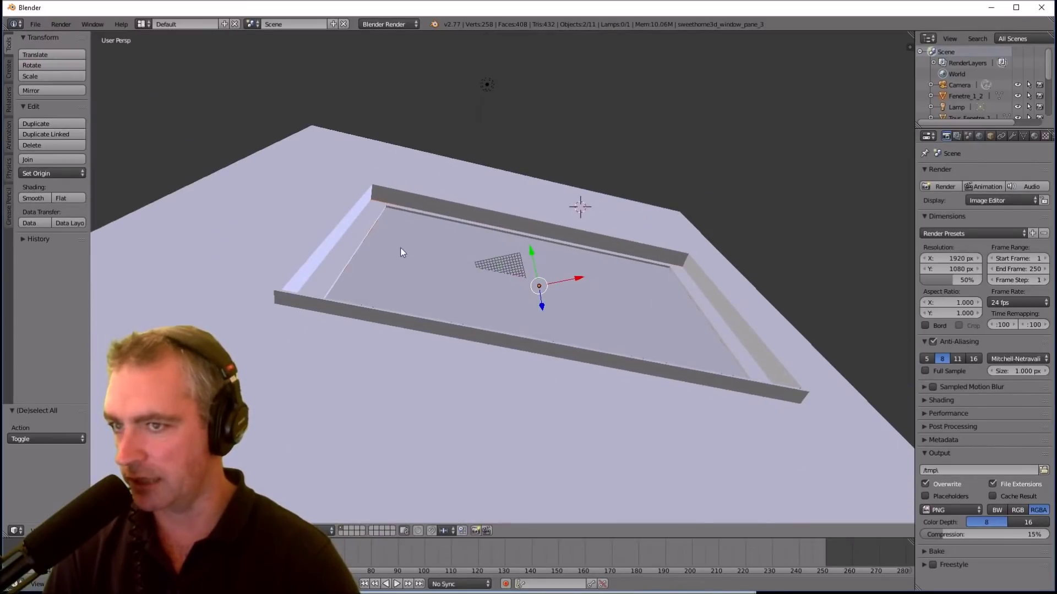
key("r")
key("z")
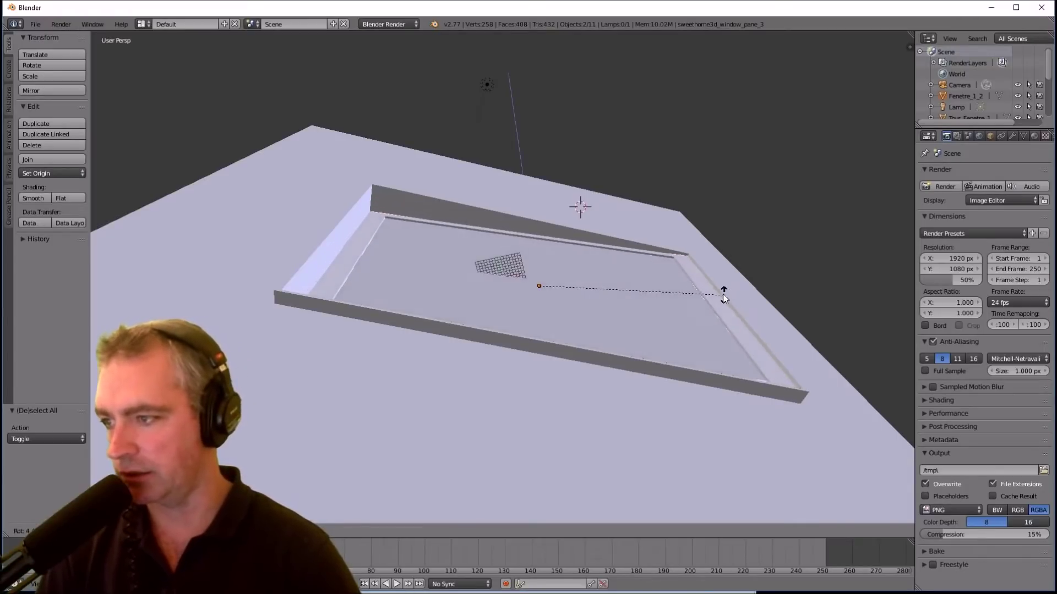
left_click(658, 252)
Check the rotated window's alignment with the wall opening from above and at an angle
middle_click_drag(659, 252, 752, 387)
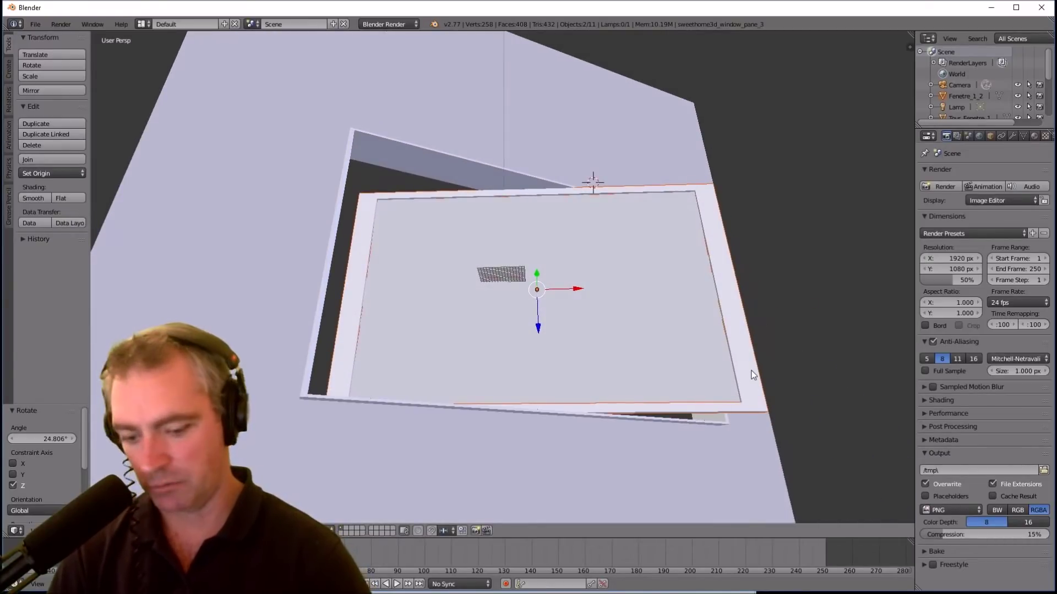
key("KP_7")
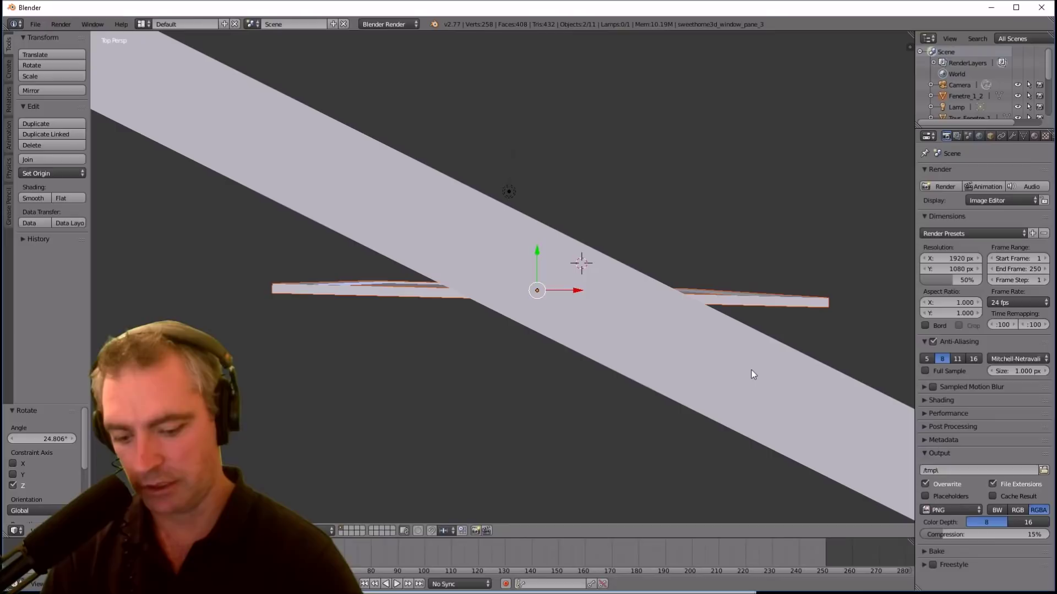
key("KP_2")
key("KP_5")
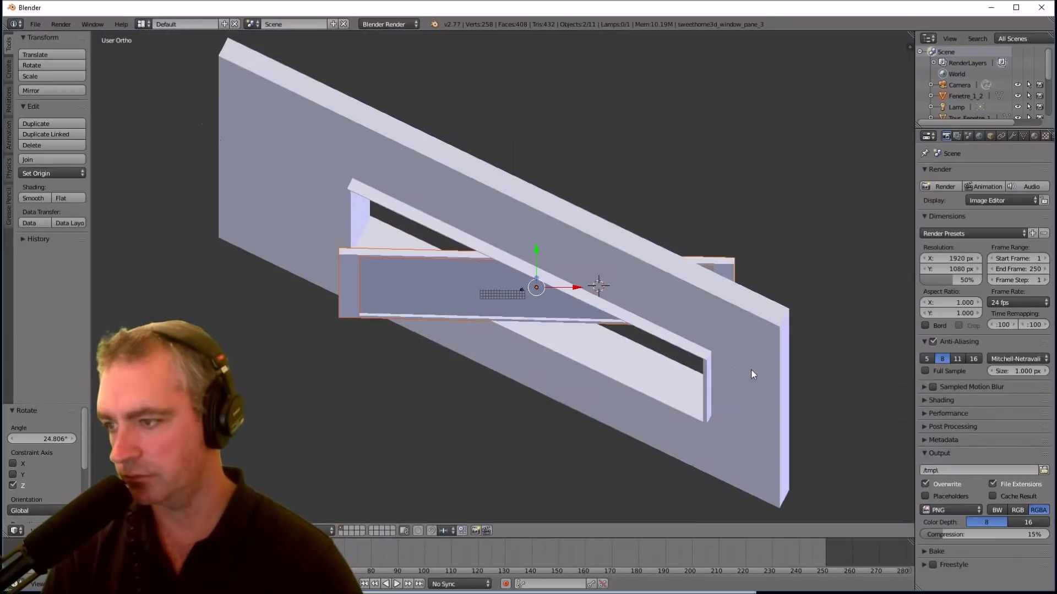
key("KP_8")
key("KP_8")
key("KP_8")
key("KP_5")
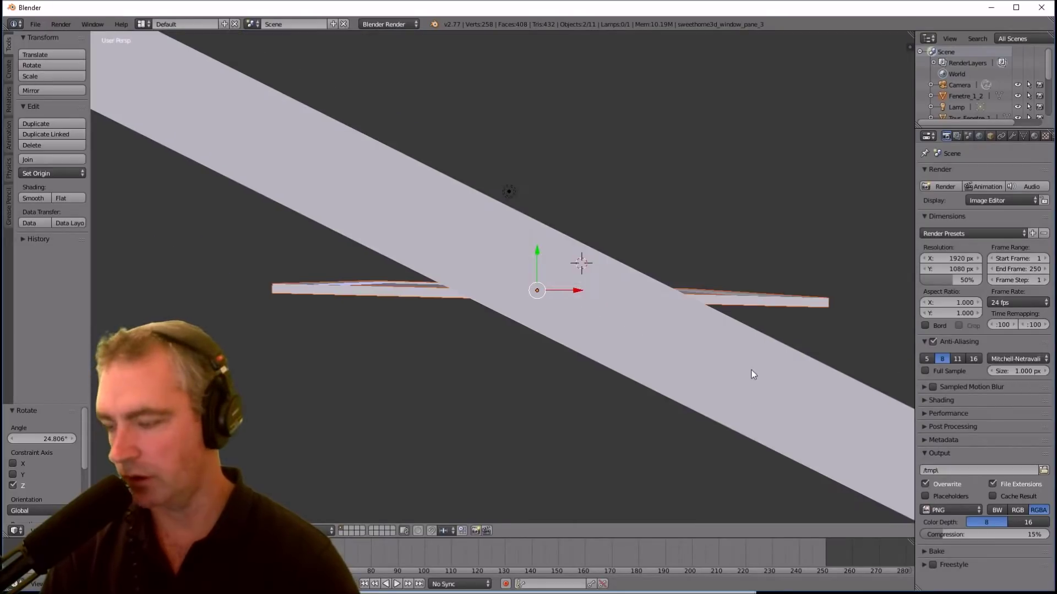
scroll(751, 370, "up", 1)
scroll(659, 275, "down", 4)
Scale the selected window frame and pane down along X so they are narrower than the wall opening
middle_click_drag(527, 251, 521, 318)
key("s")
key("x")
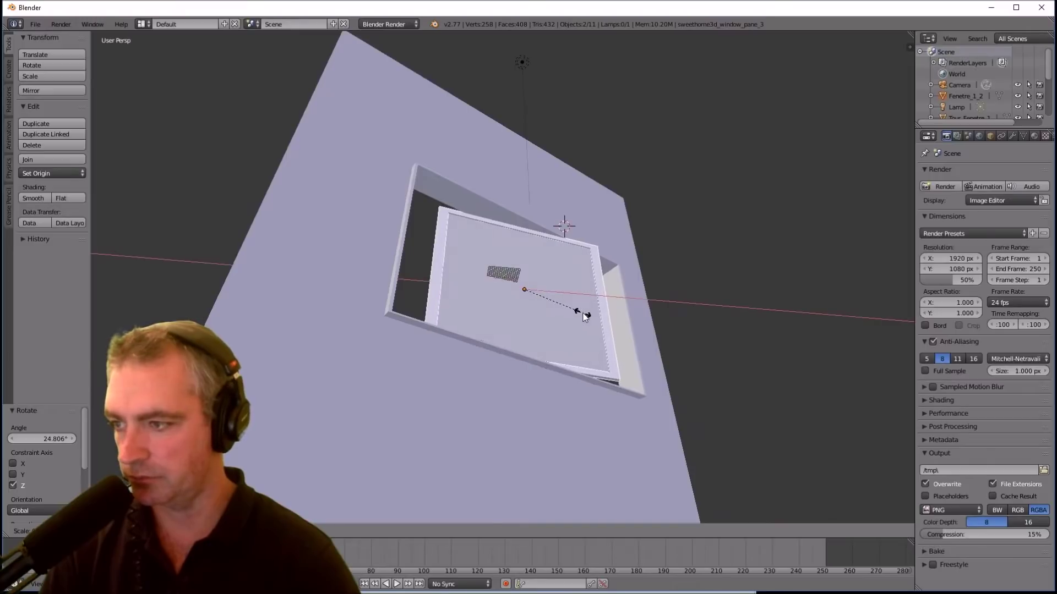
left_click(582, 313)
Move the narrowed window about 22 units along Y and about -14 units along X, toward one end of the opening
middle_click_drag(612, 348, 566, 318)
key("g")
key("y")
left_click(567, 231)
key("g")
key("x")
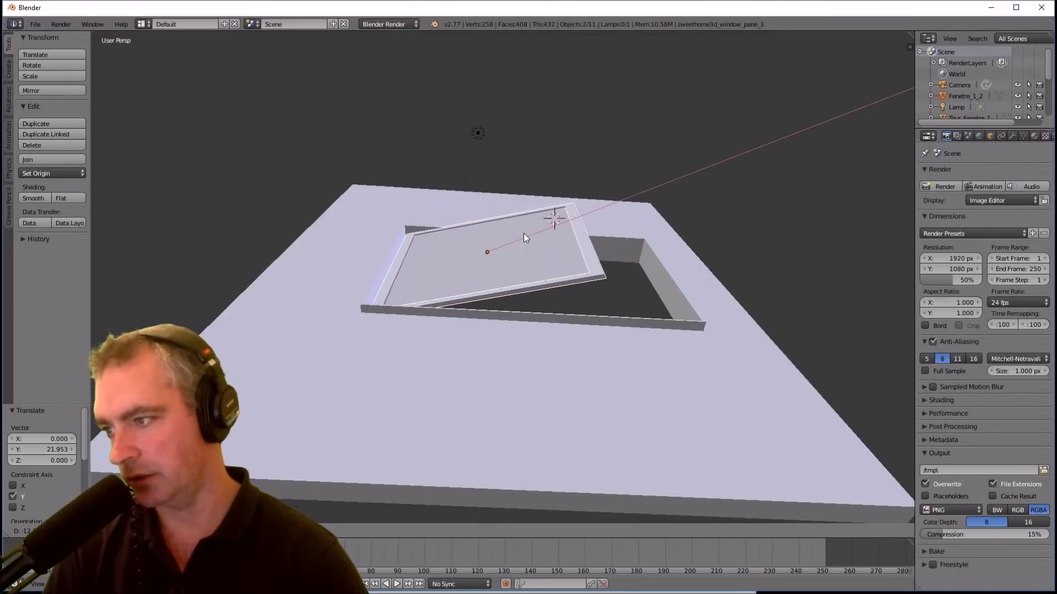
left_click(520, 233)
In the orthographic top view, rotate the window frame and pane until they lie parallel to the X axis
key("KP_7")
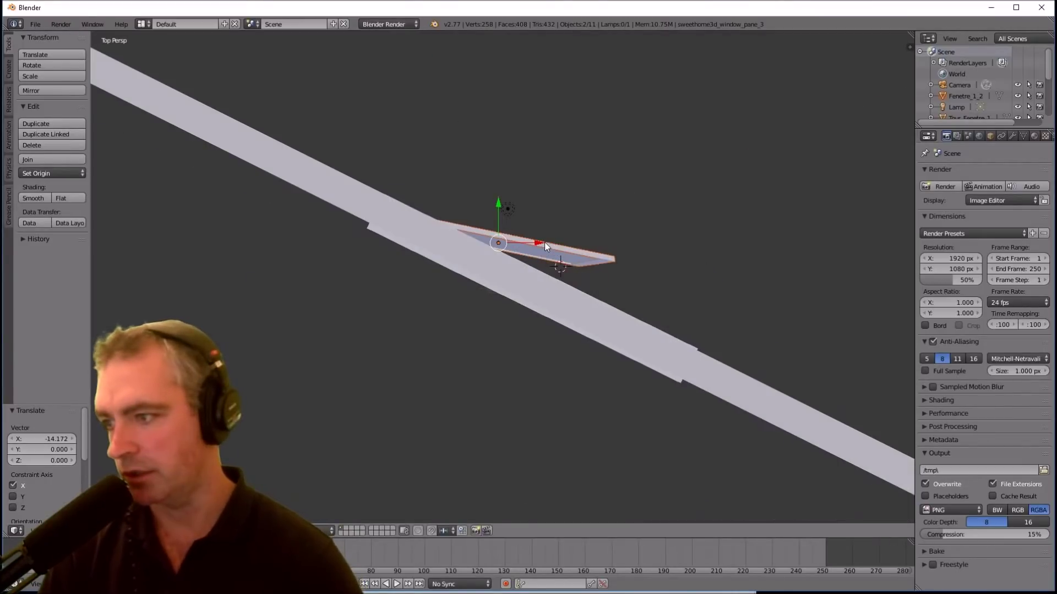
scroll(519, 226, "down", 4)
scroll(530, 226, "up", 4)
key("KP_5")
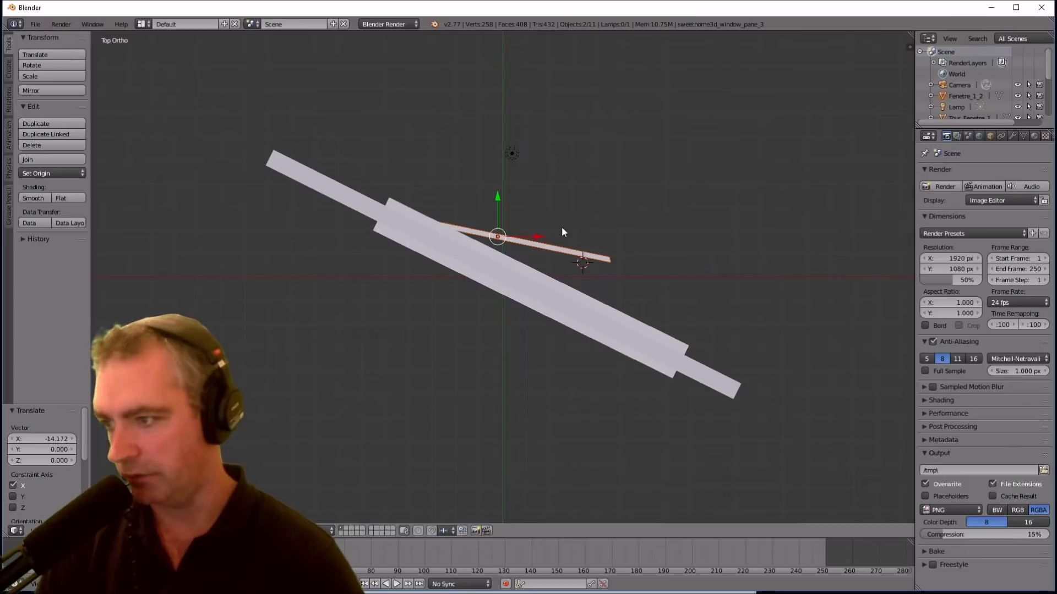
key("r")
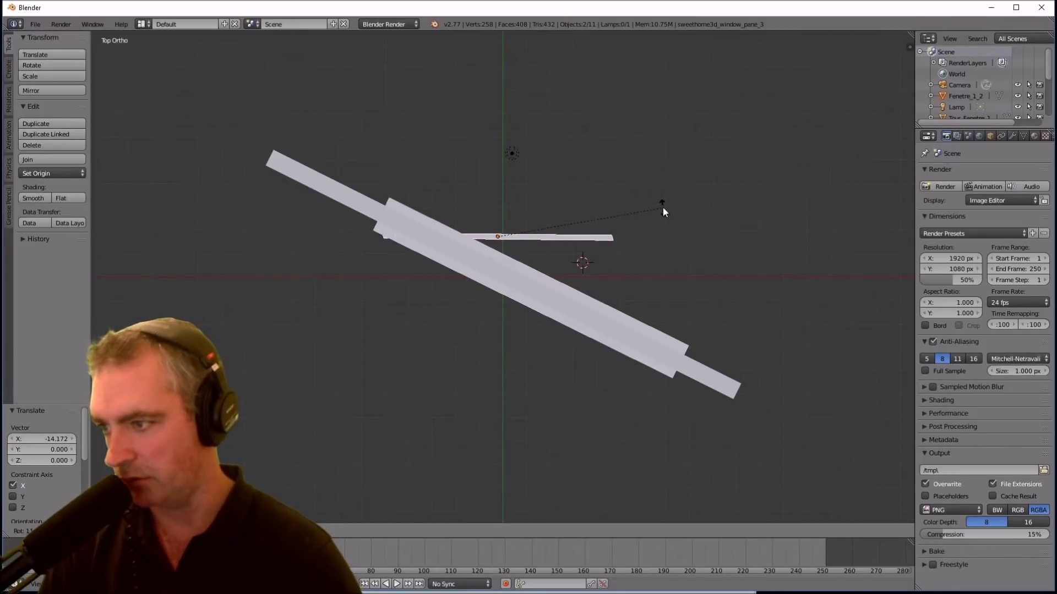
left_click(663, 207)
Nudge the window along X and Y until its end meets the corner of the wall opening
left_click_drag(494, 202, 498, 180)
left_click_drag(536, 217, 542, 221)
middle_click_drag(542, 220, 488, 193)
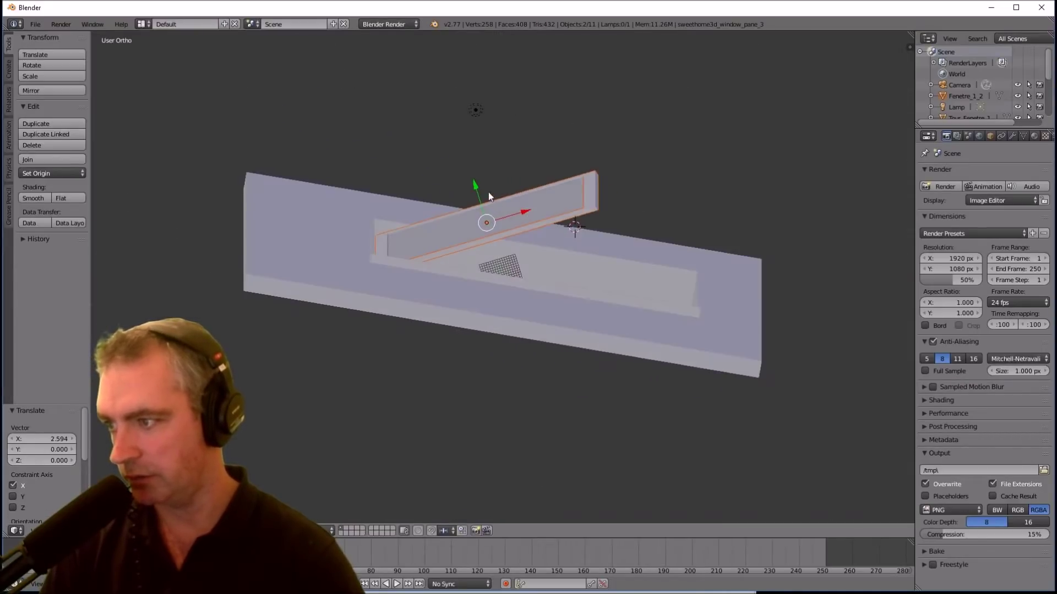
left_click_drag(475, 190, 474, 181)
mouse_move(522, 207)
left_mouse_down()
mouse_move(468, 176)
mouse_move(521, 205)
left_mouse_up()
left_click_drag(470, 179, 472, 177)
mouse_move(606, 272)
middle_mouse_down()
mouse_move(606, 287)
mouse_move(584, 269)
mouse_move(607, 273)
middle_mouse_up()
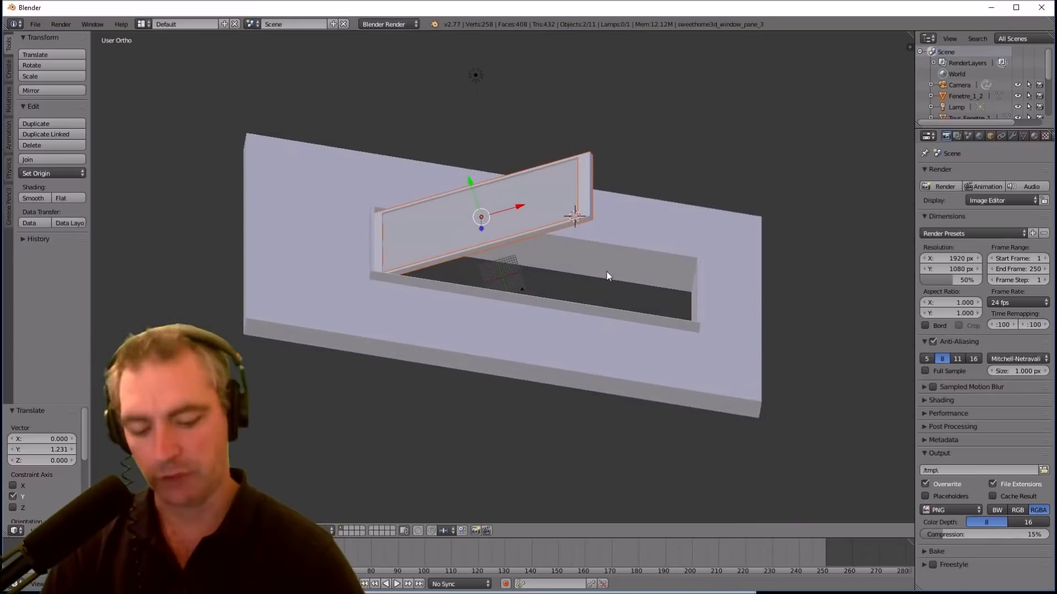
Duplicate the window frame and pane, offset the copy about 55 units along X, and move it about -29 units along Y
key("KP_7")
key("shift+d")
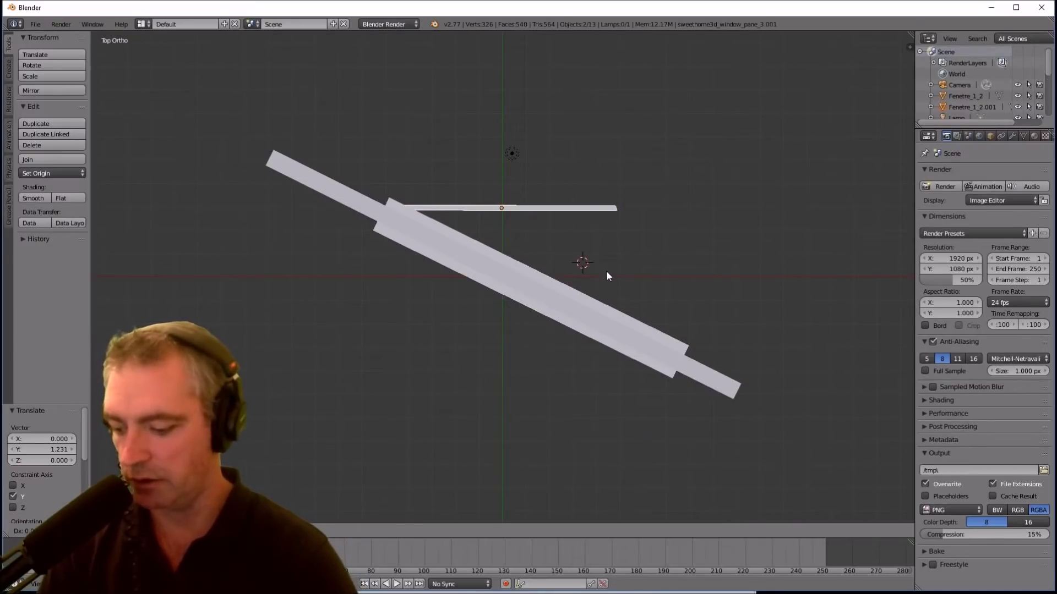
key("x")
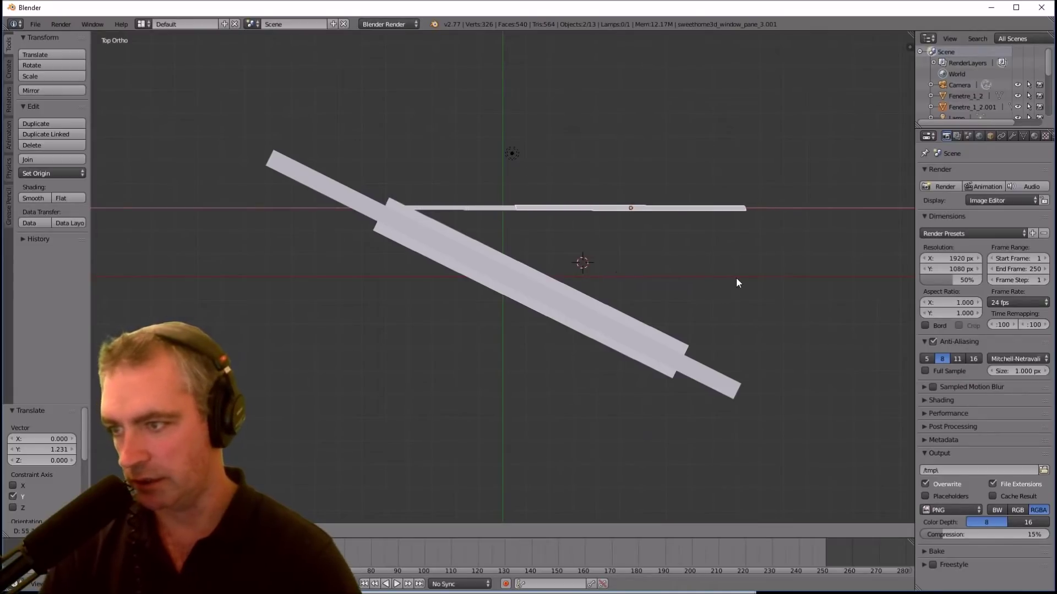
left_click(735, 283)
left_click_drag(632, 171, 632, 236)
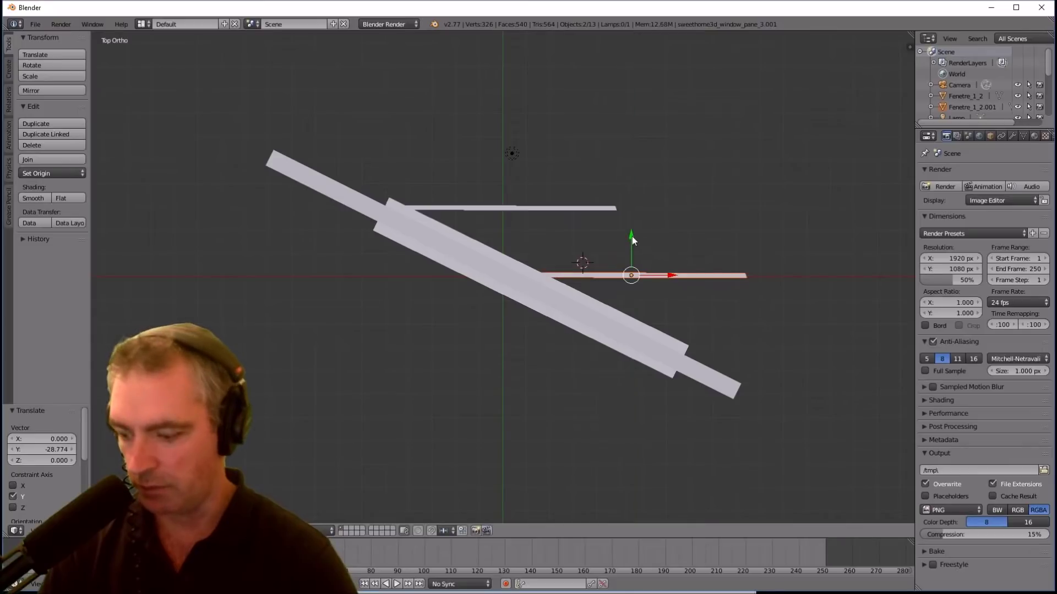
Rotate the duplicated window about -90° around Z and shorten it along Y, scaling by about 0.273 and again by about 0.257
key("r")
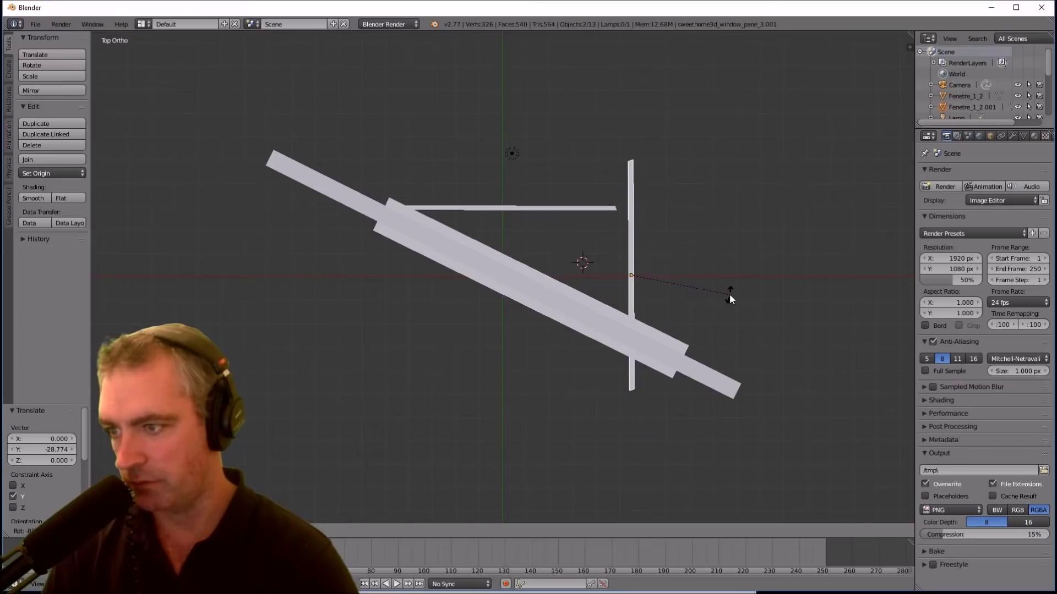
left_click(696, 276)
key("s")
key("y")
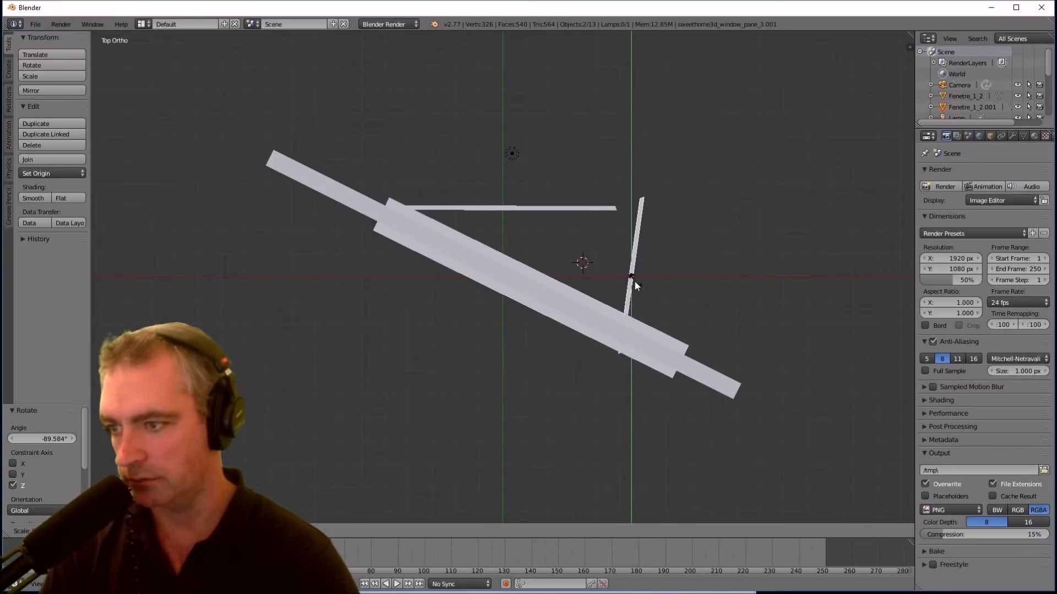
left_click(653, 280)
key("s")
key("y")
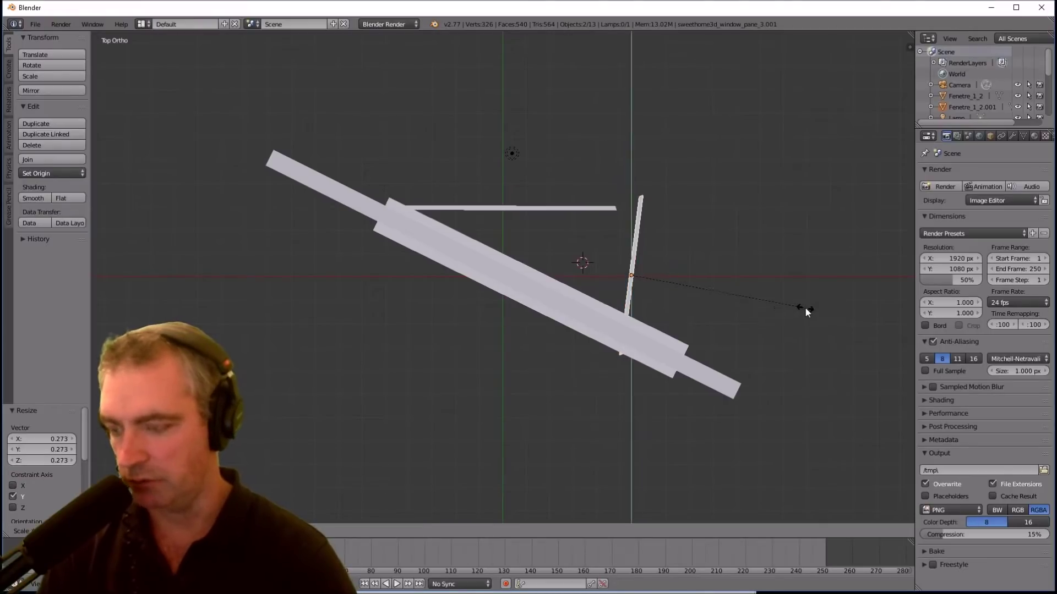
left_click(683, 276)
Straighten the duplicate parallel to the Y axis with Z rotations of about 16.5° and -8.7°, scaling it by about 0.095 along Y in between
key("r")
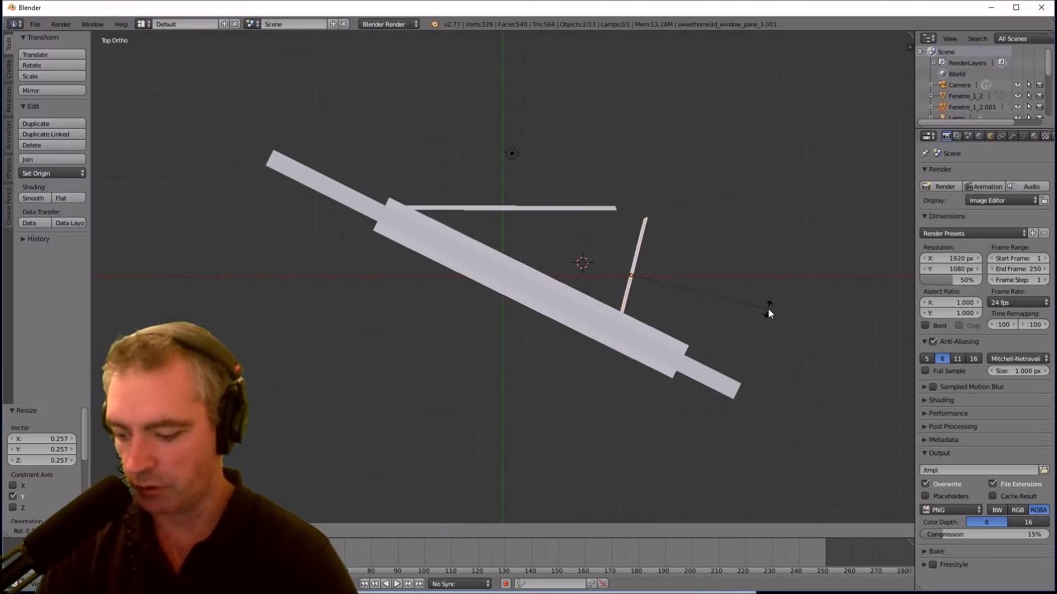
left_click(738, 273)
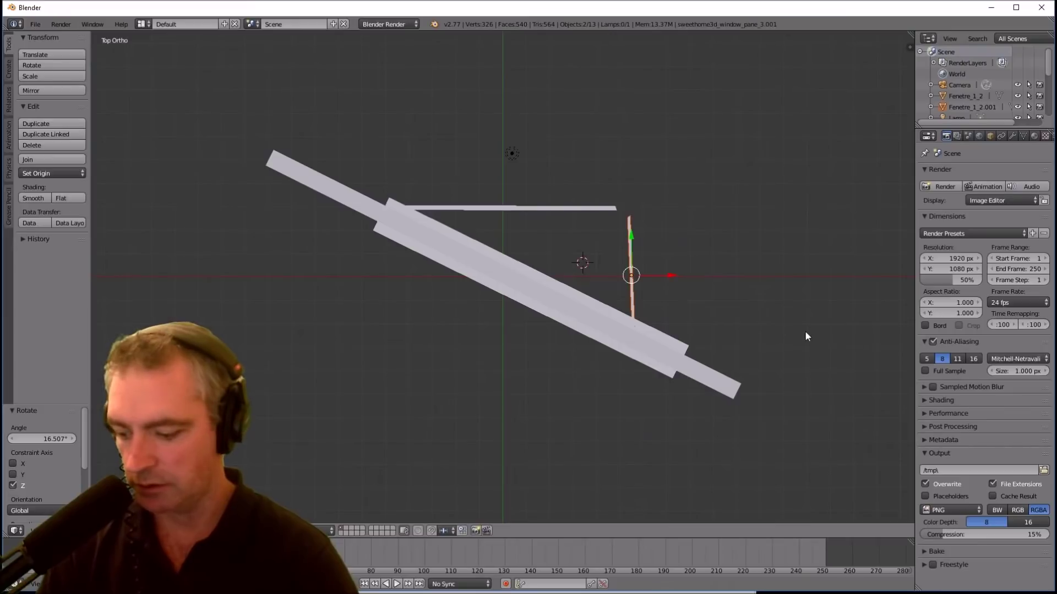
key("s")
key("y")
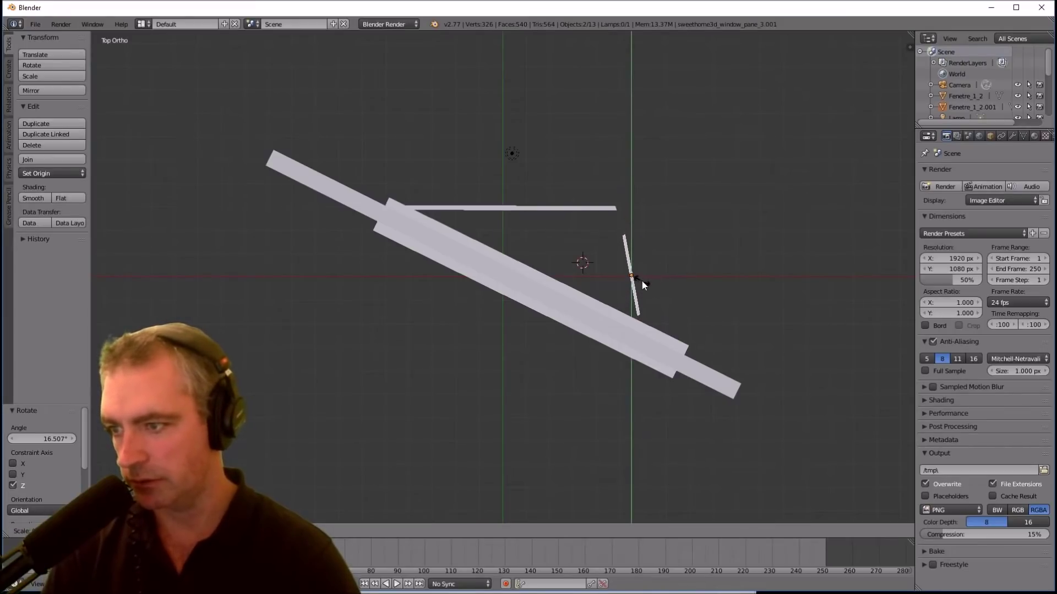
left_click(646, 282)
key("r")
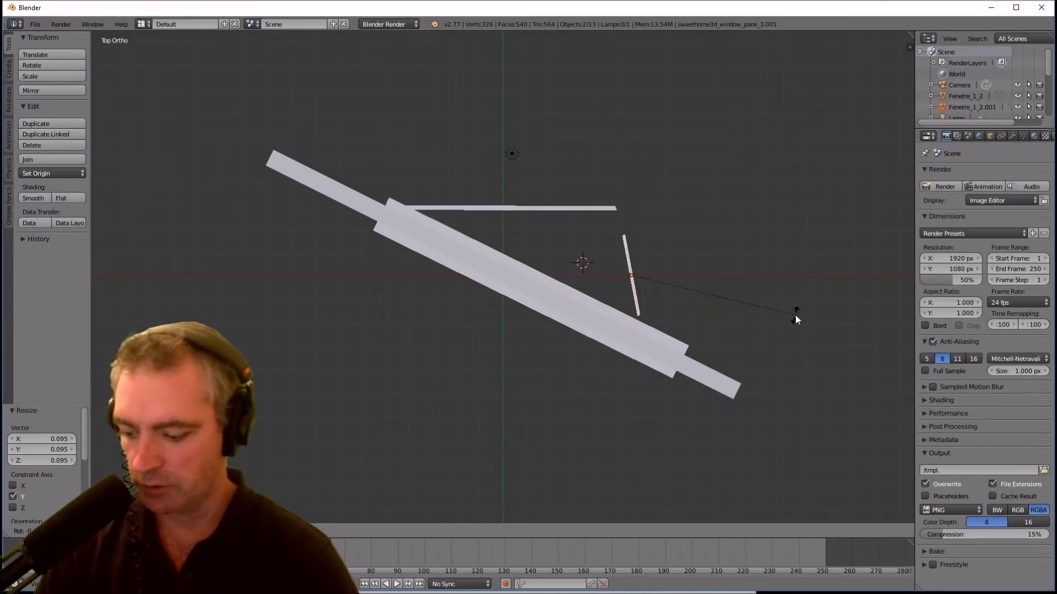
left_click(757, 326)
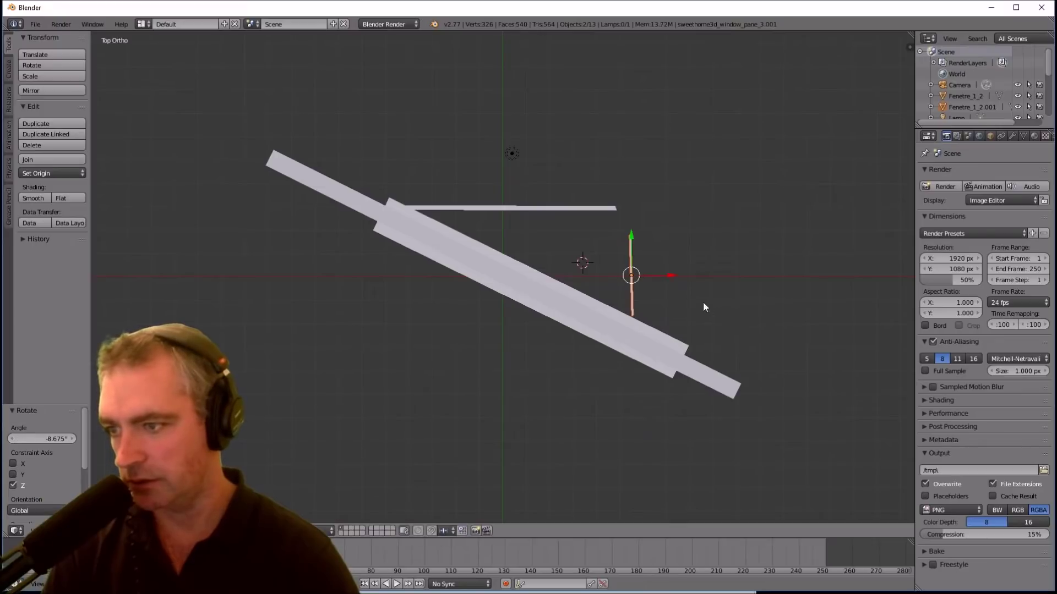
Move the shortened window along X and about -13.4 units along Y to the far end of the wall opening, checking the fit in perspective
left_click_drag(669, 277, 711, 269)
left_click_drag(673, 234, 776, 340)
middle_click_drag(777, 340, 745, 324)
scroll(744, 324, "up", 3)
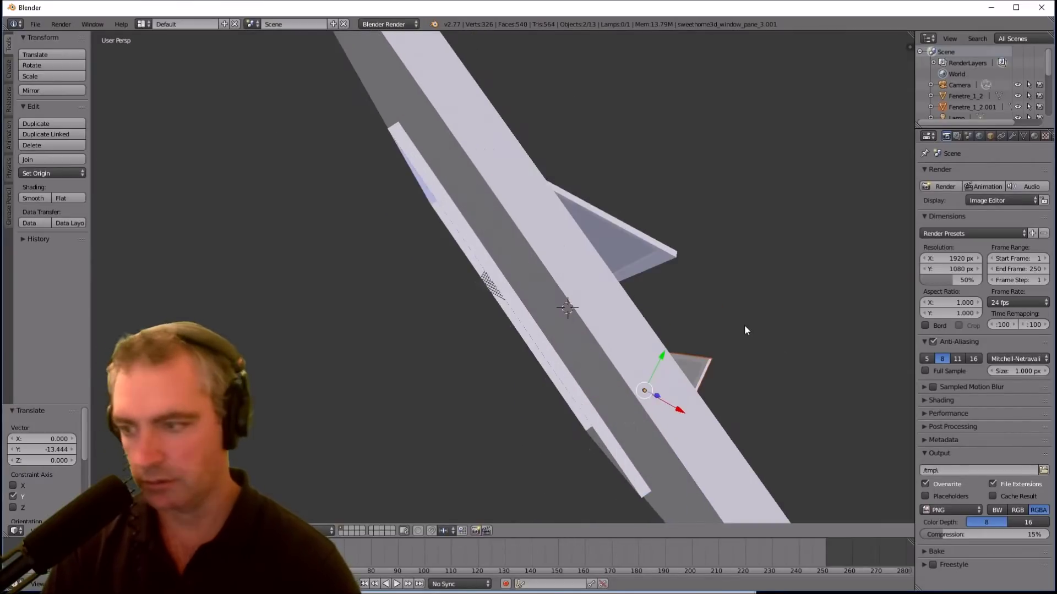
middle_click_drag(624, 322, 529, 293)
scroll(529, 293, "down", 4)
scroll(530, 293, "up", 3)
middle_click_drag(398, 382, 614, 354)
In the orthographic top view, shorten the upright window slightly more along the Y axis
key("KP_7")
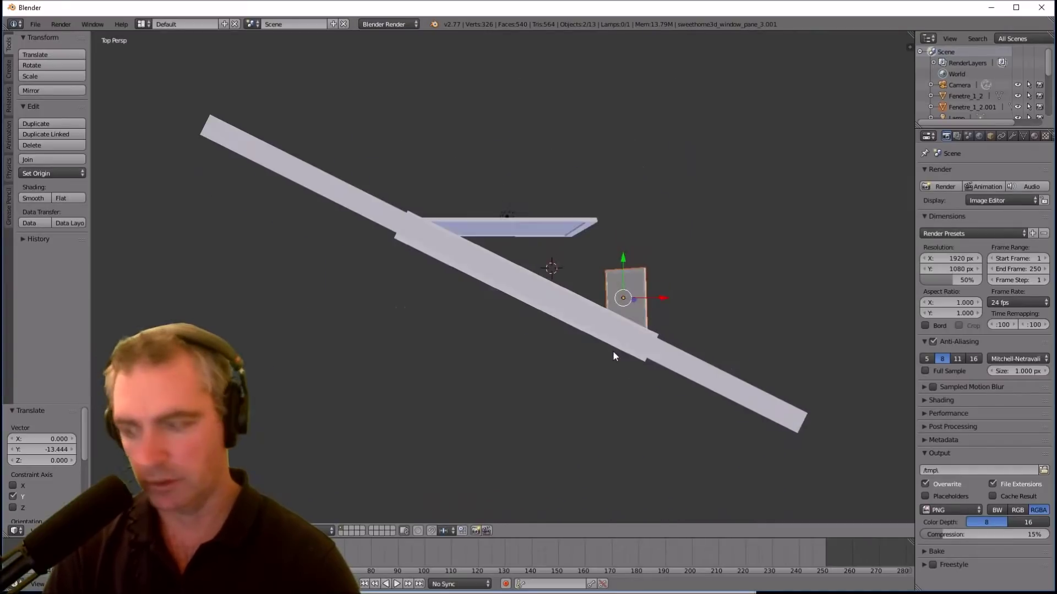
scroll(669, 314, "up", 1)
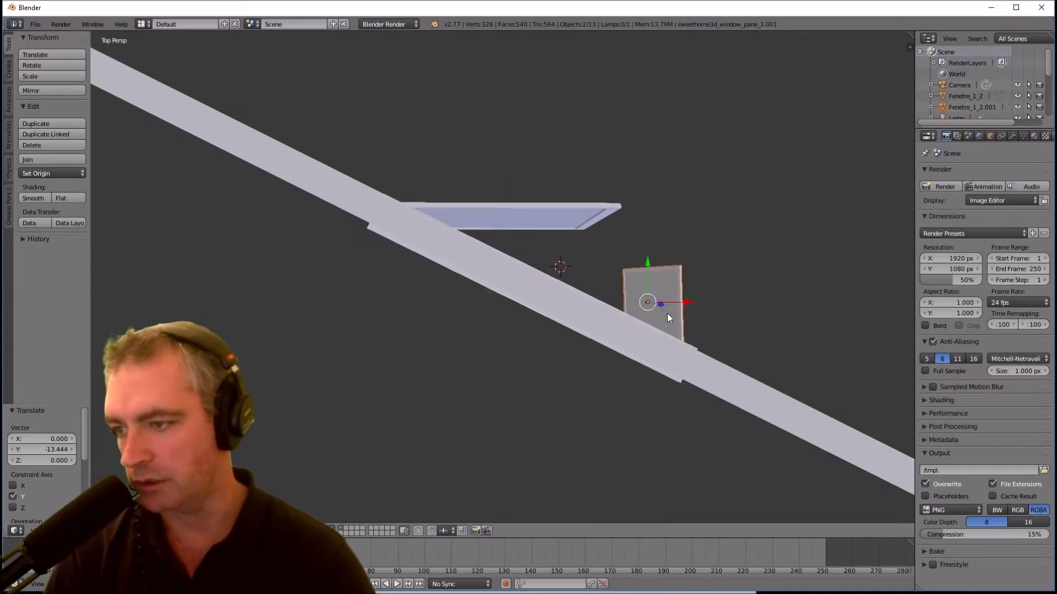
key("KP_5")
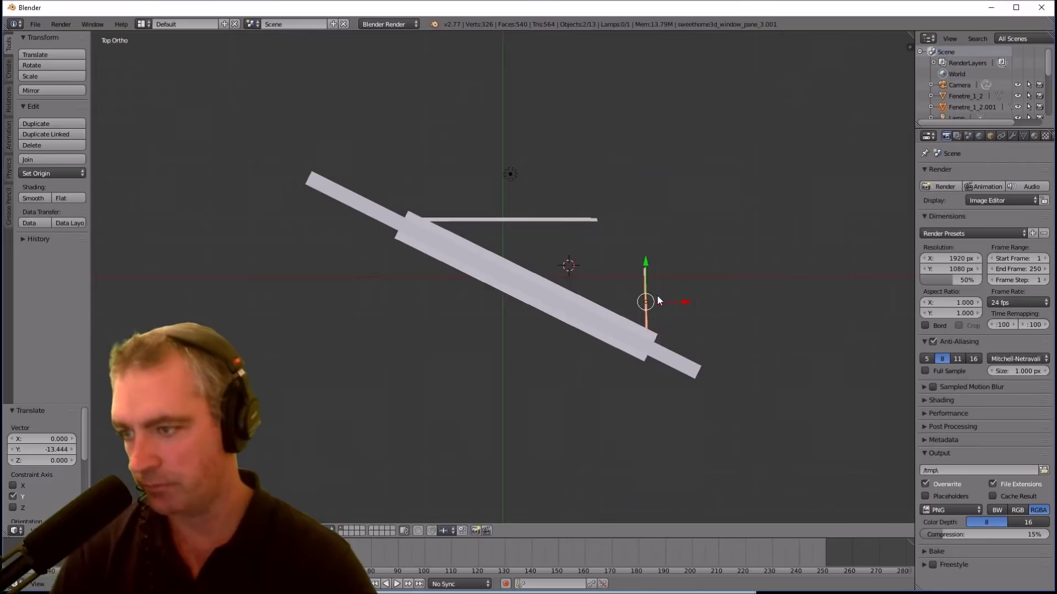
key("r")
key("y")
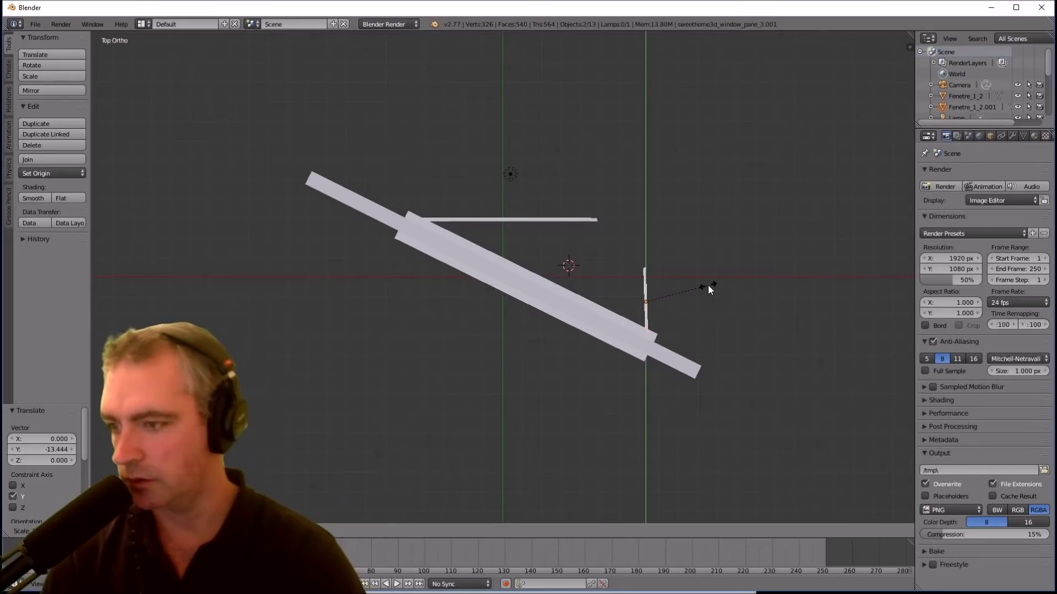
left_click(692, 299)
Nudge the upright window slightly along X and about -2 units along Y, and rotate it about -1.2° around Z
left_click_drag(683, 303, 687, 301)
left_click_drag(649, 262, 650, 266)
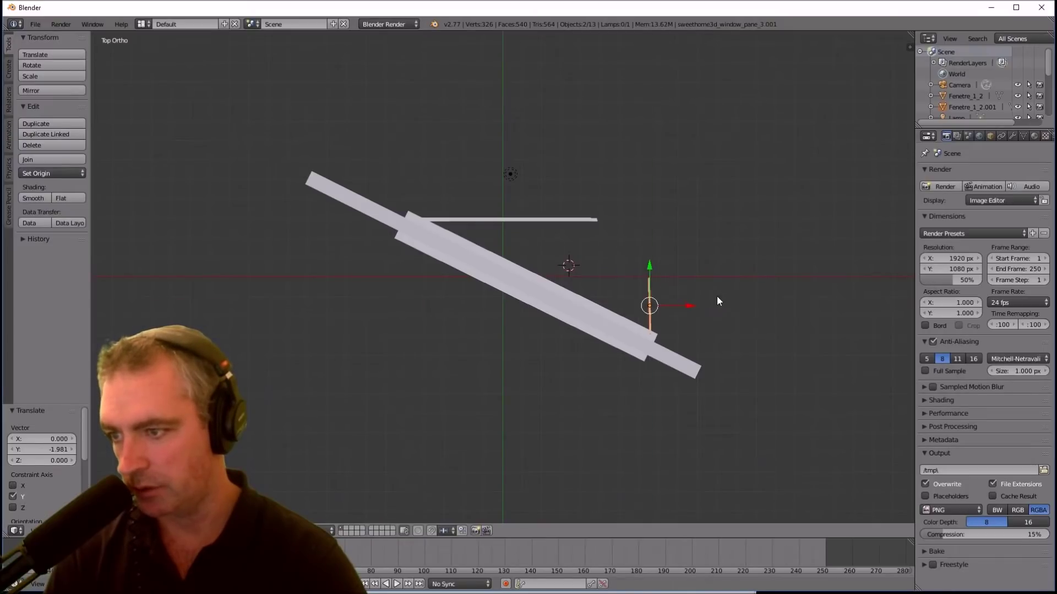
key("r")
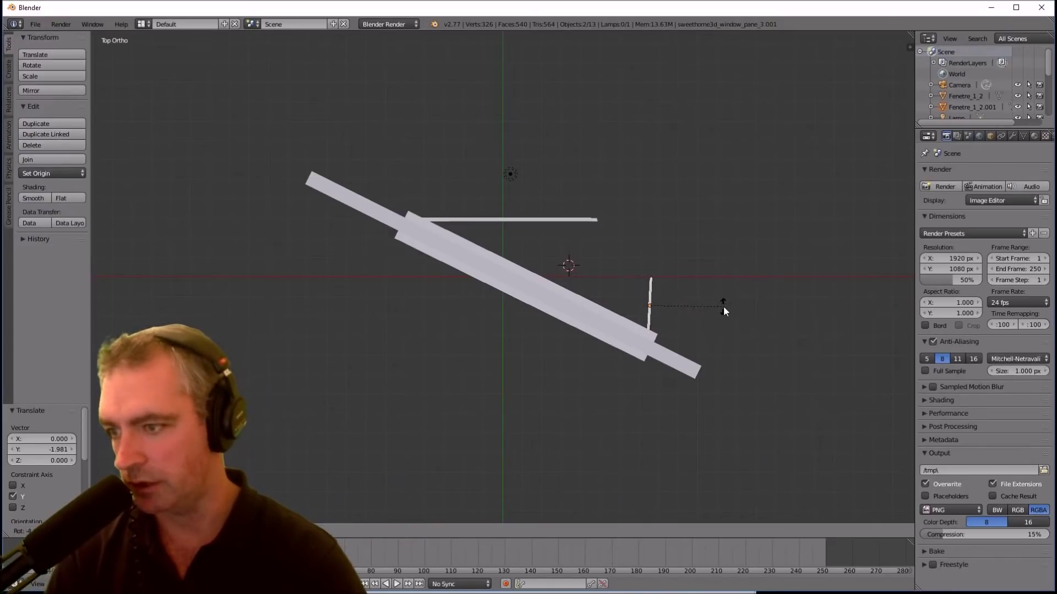
left_click(716, 347)
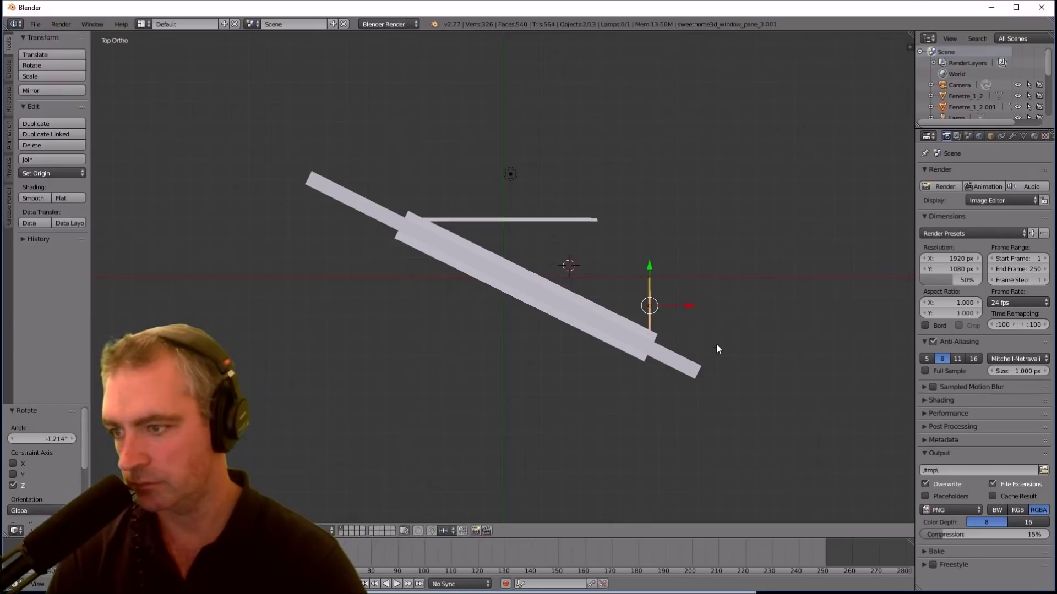
Examine how the two windows sit in the wall opening from the front, right and perspective views
key("KP_6")
key("KP_4")
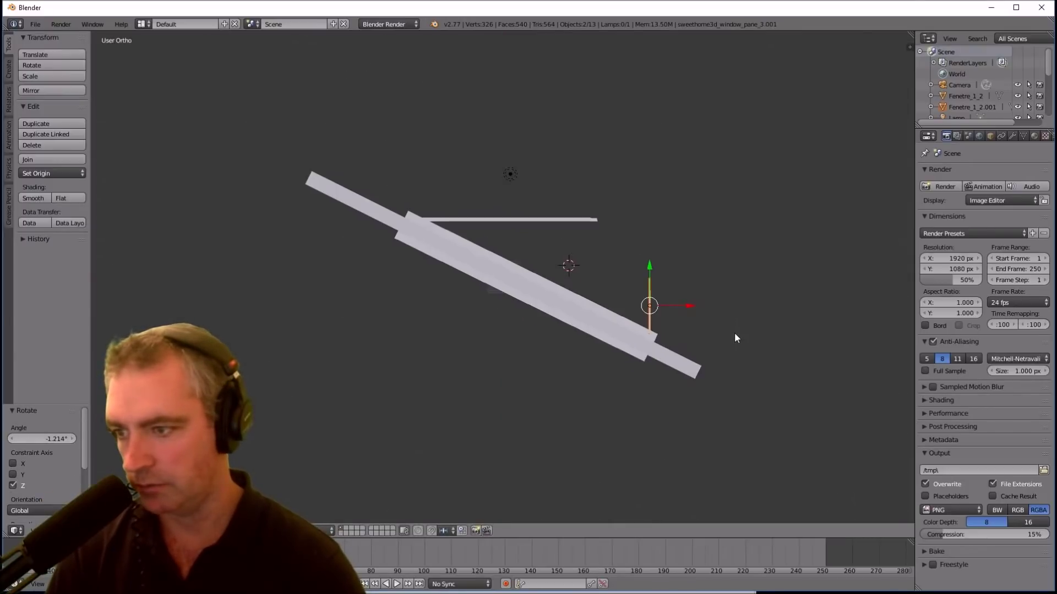
key("KP_1")
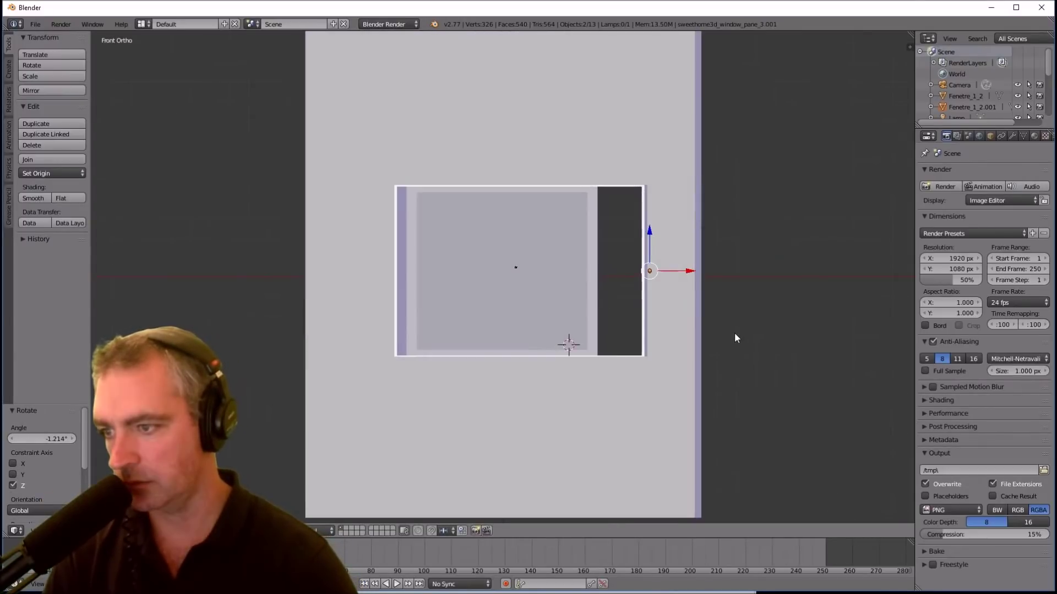
key("KP_3")
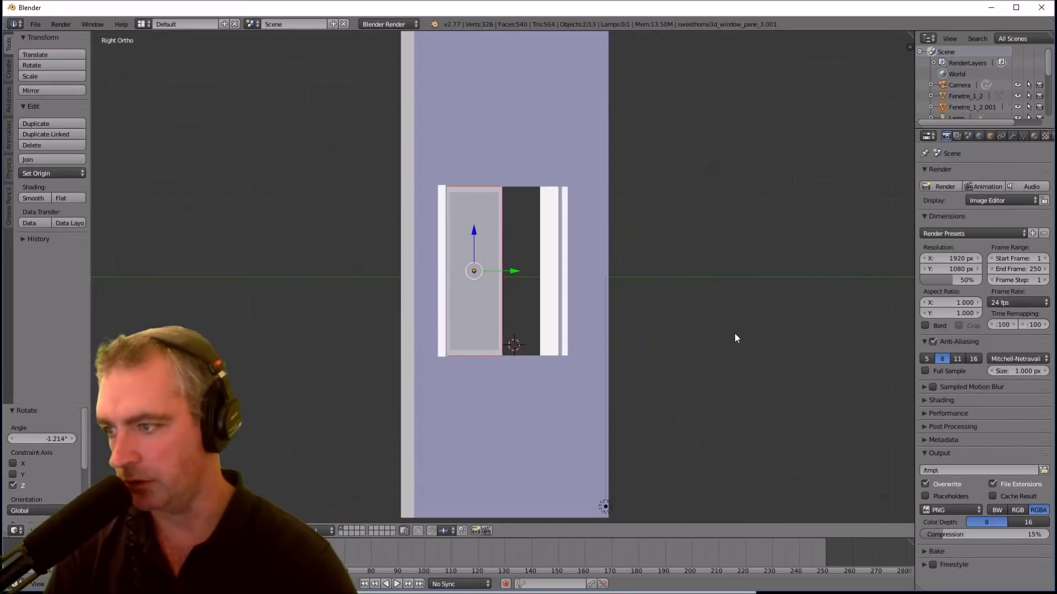
key("KP_7")
key("KP_4")
key("KP_5")
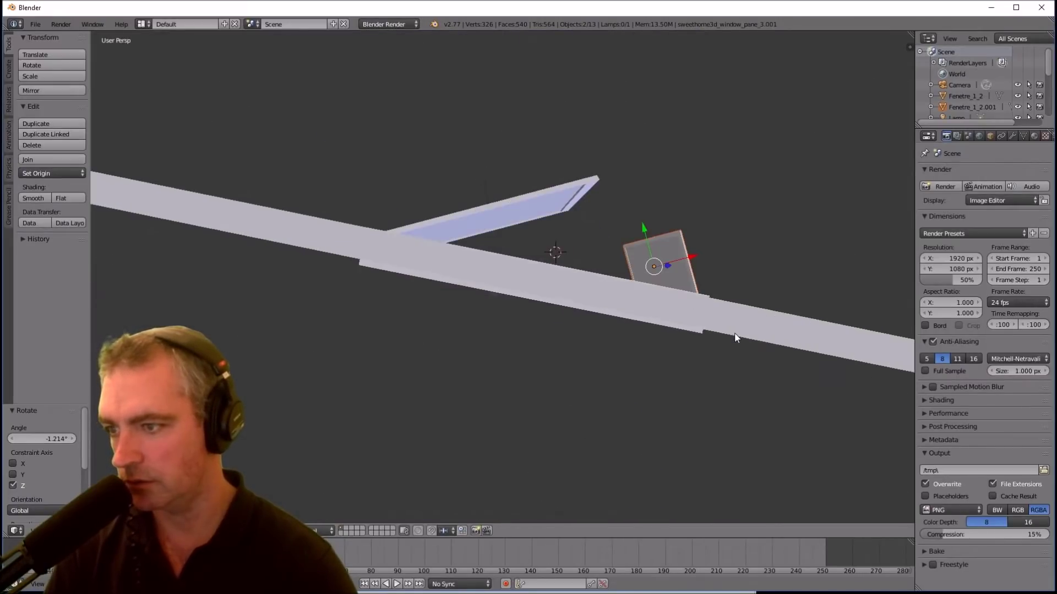
middle_click_drag(610, 216, 635, 257)
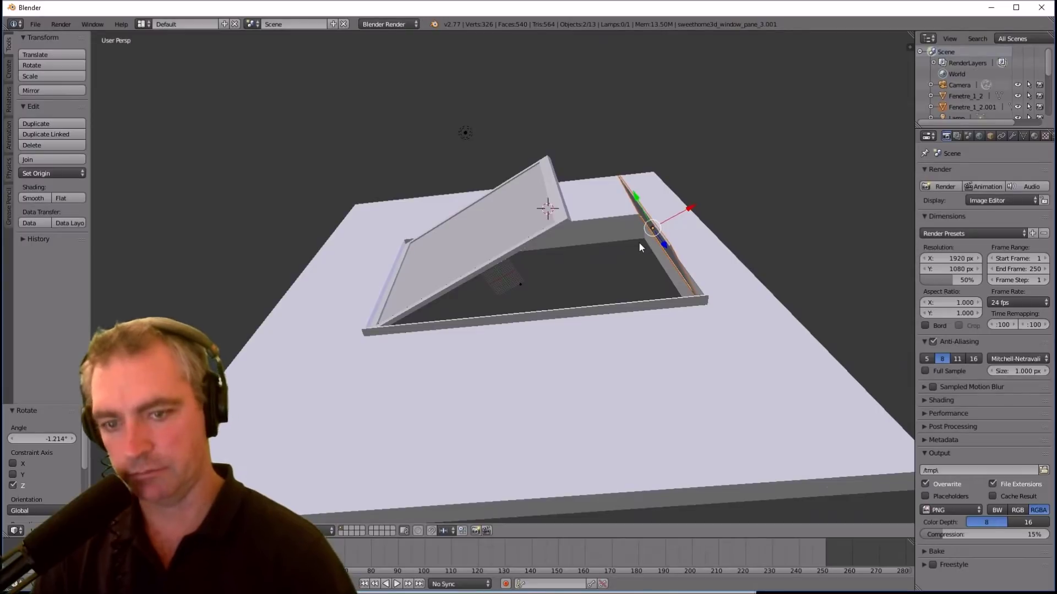
Return to the orthographic top view and switch the viewport shading to wireframe
key("KP_7")
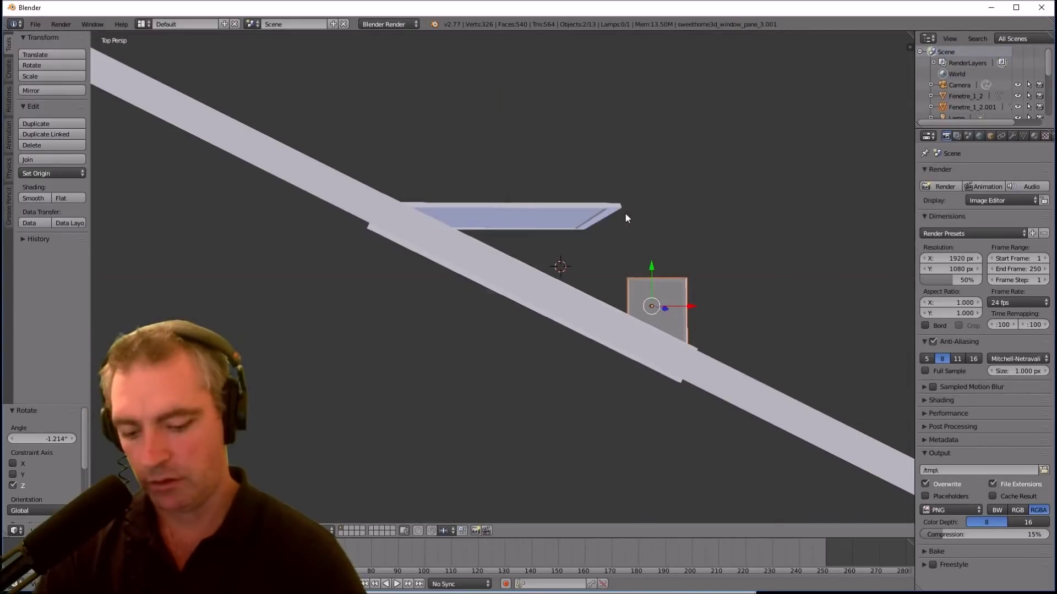
key("KP_5")
scroll(619, 212, "down", 3)
scroll(628, 217, "up", 3)
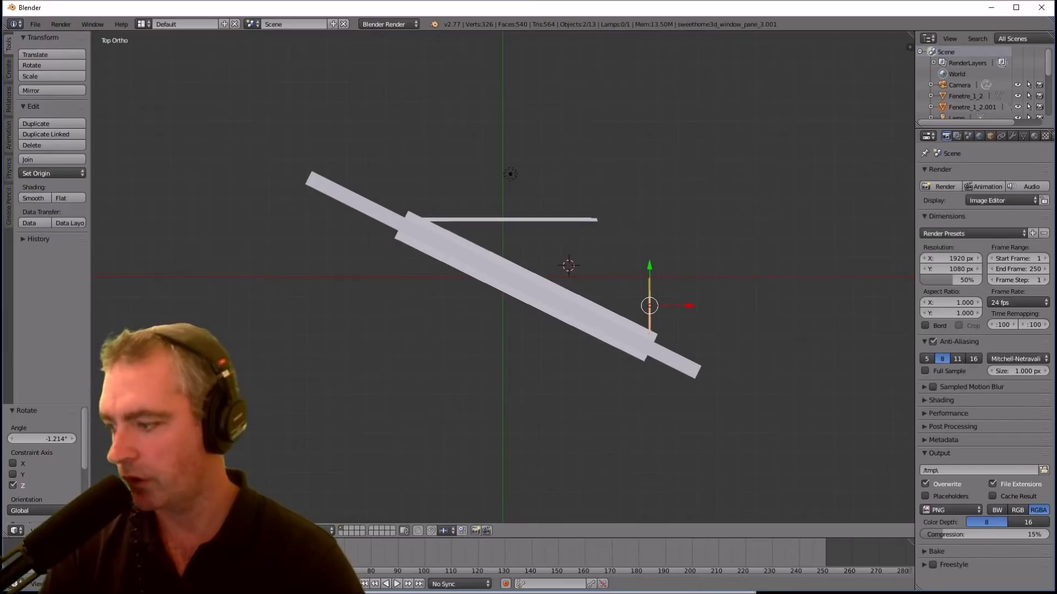
left_click(200, 531)
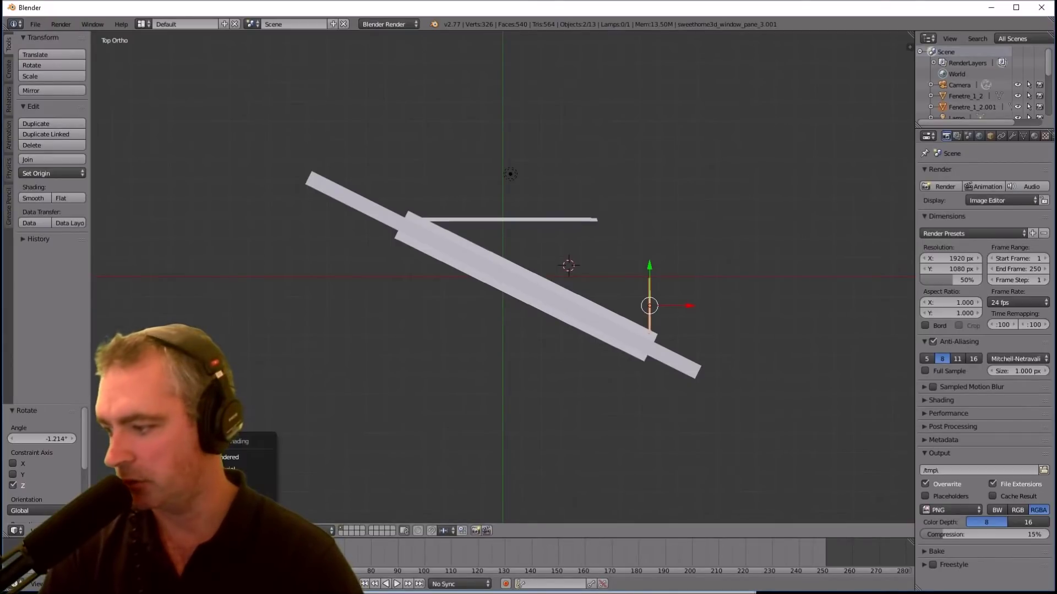
left_click(248, 505)
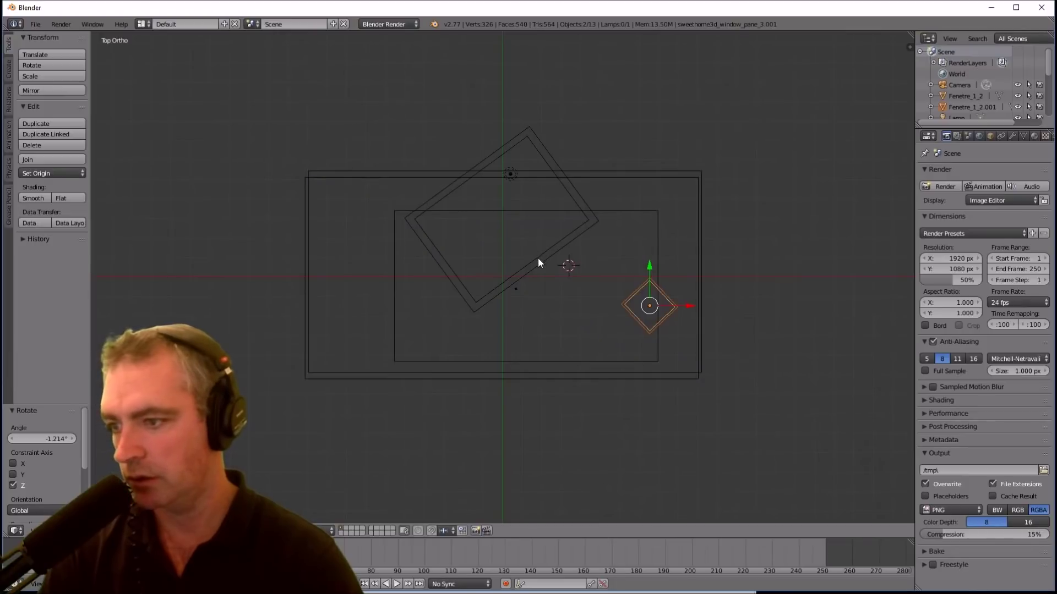
left_click(264, 531)
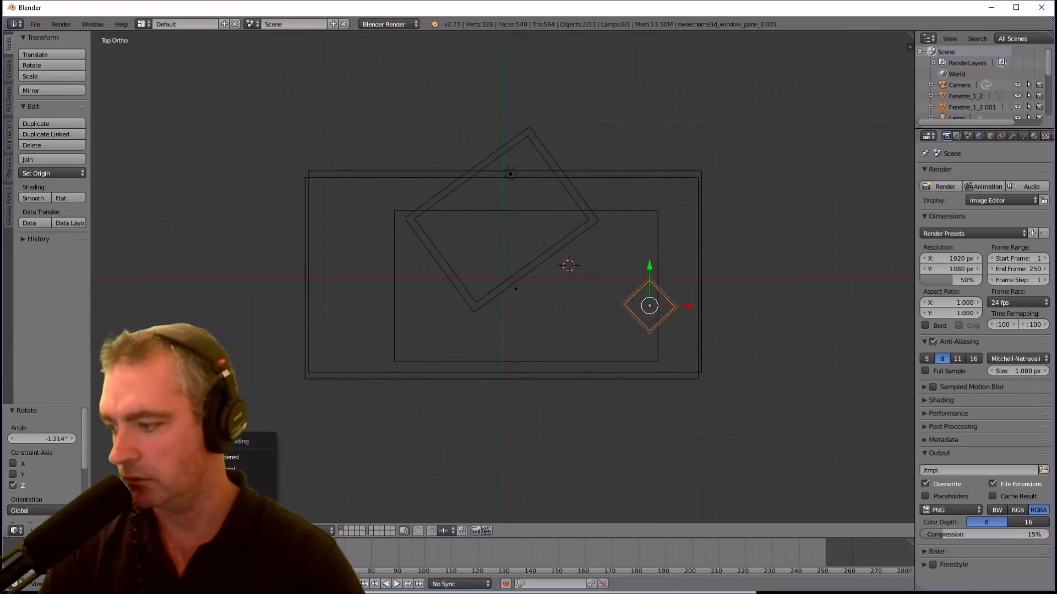
left_click(274, 502)
Place the 3D cursor between the free ends of the two windows and add a cube mesh there
scroll(585, 293, "down", 3)
scroll(624, 231, "up", 7)
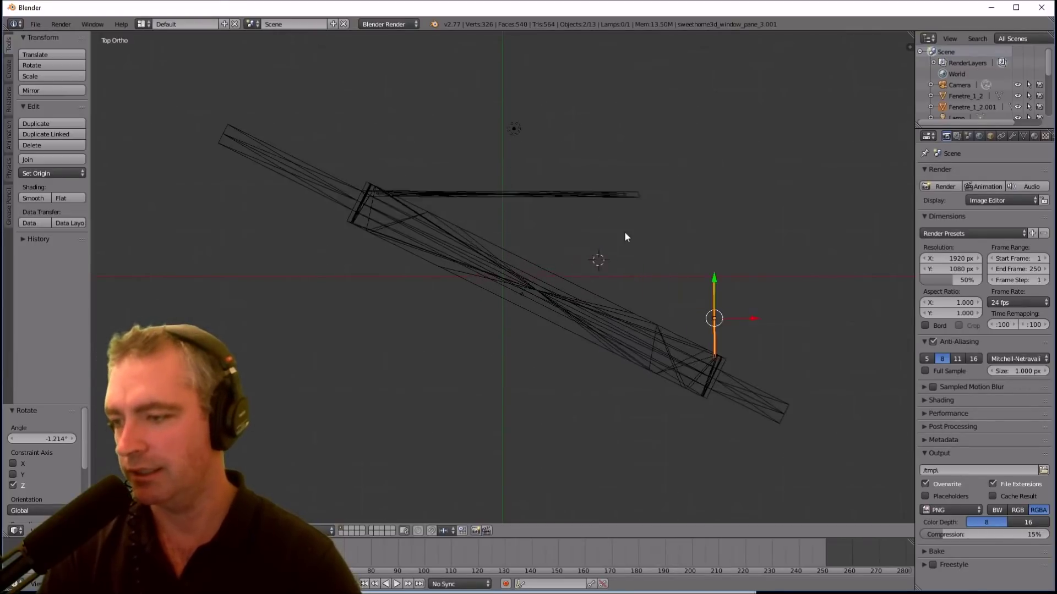
scroll(682, 262, "down", 3)
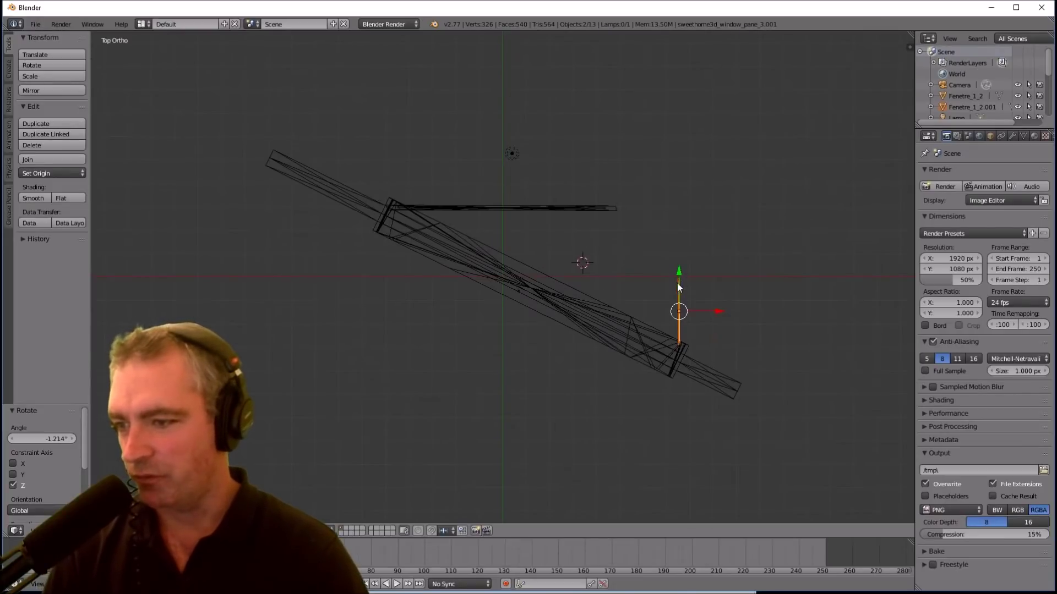
scroll(655, 280, "up", 1)
scroll(650, 281, "up", 1)
left_click(675, 261)
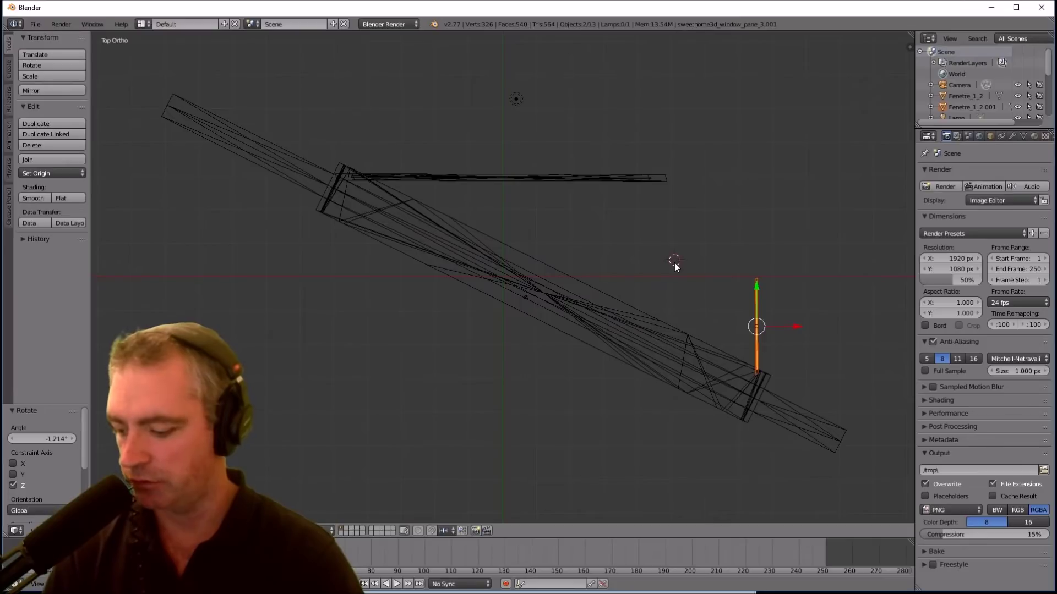
key("shift+a")
mouse_move(675, 262)
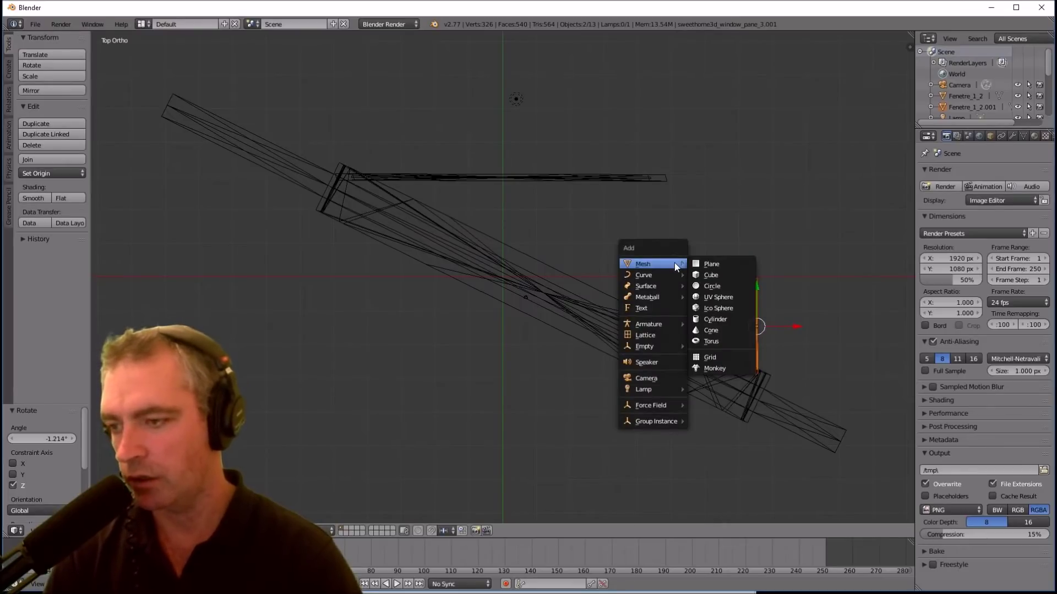
left_click(711, 274)
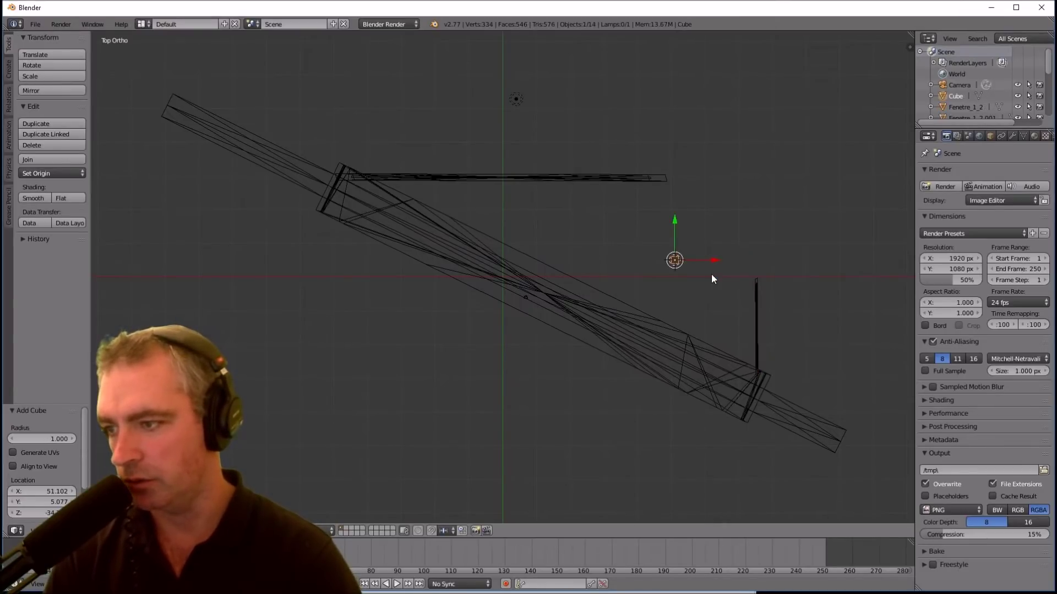
scroll(711, 266, "down", 1)
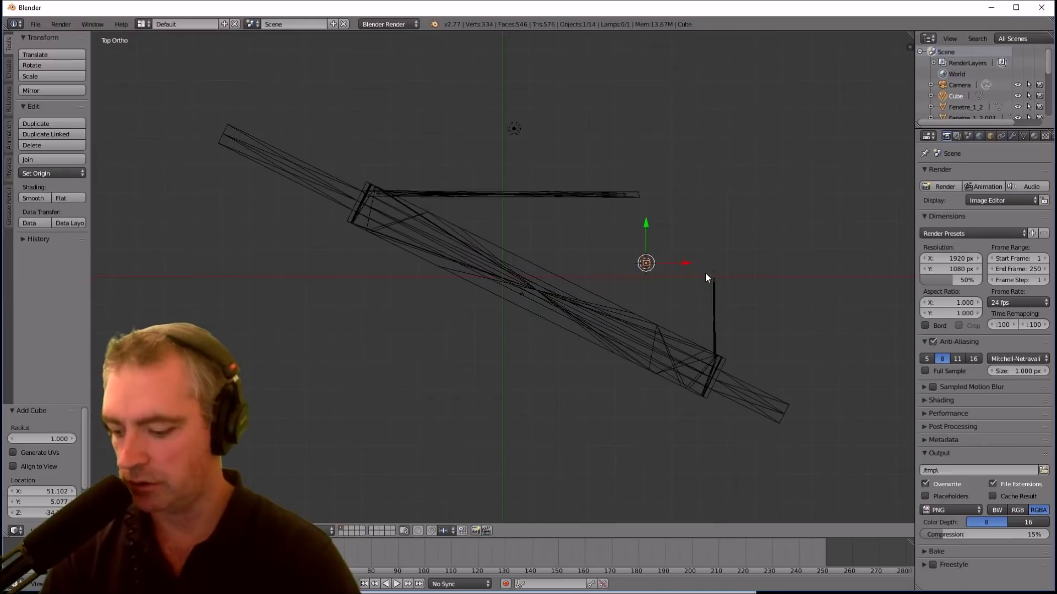
key("s")
key("y")
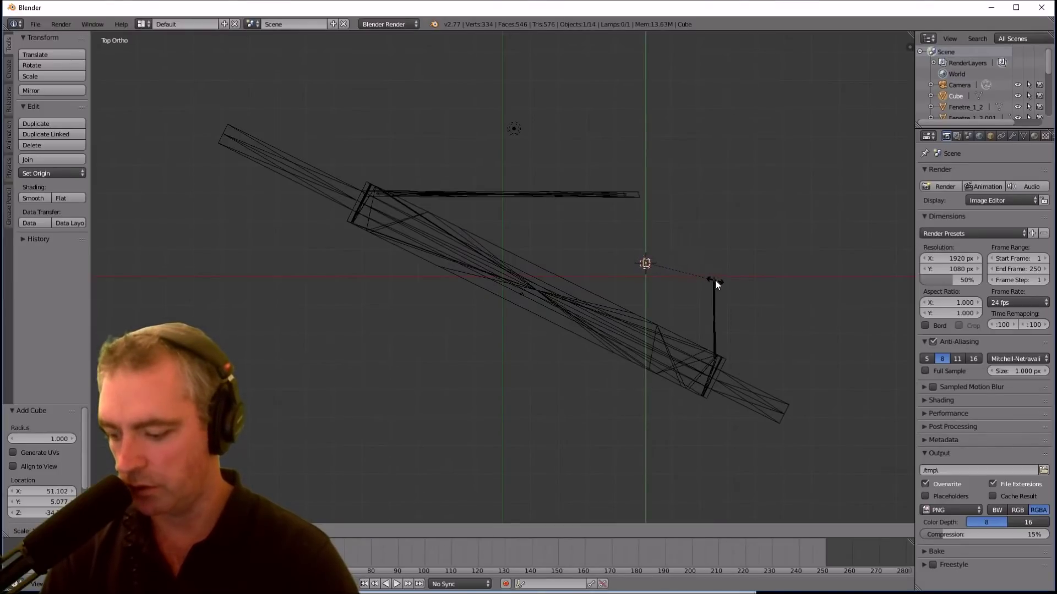
left_click(686, 276)
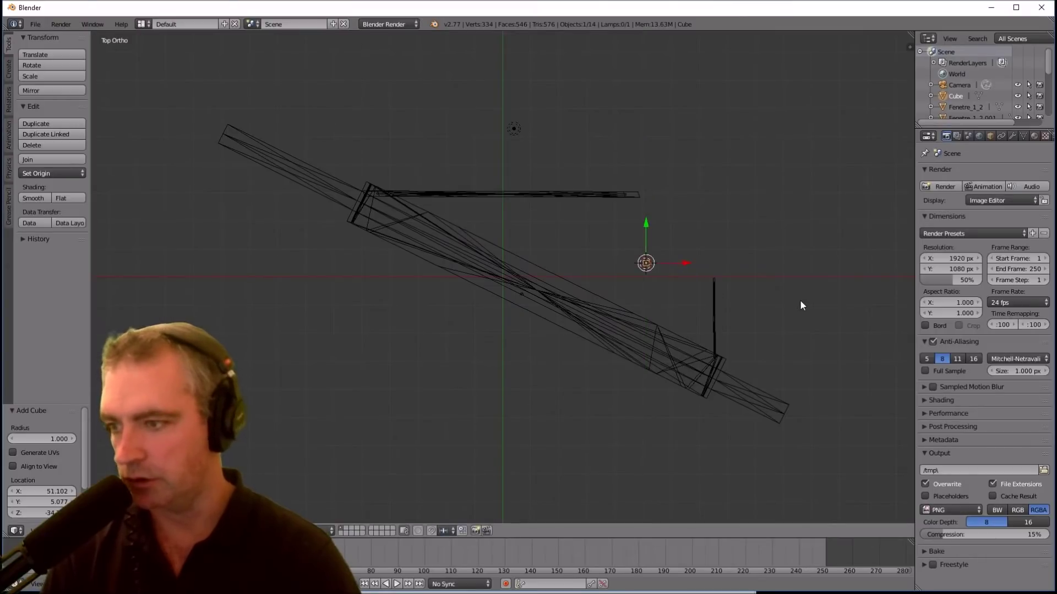
Scale the cube uniformly by about 0.857
key("s")
left_click(778, 295)
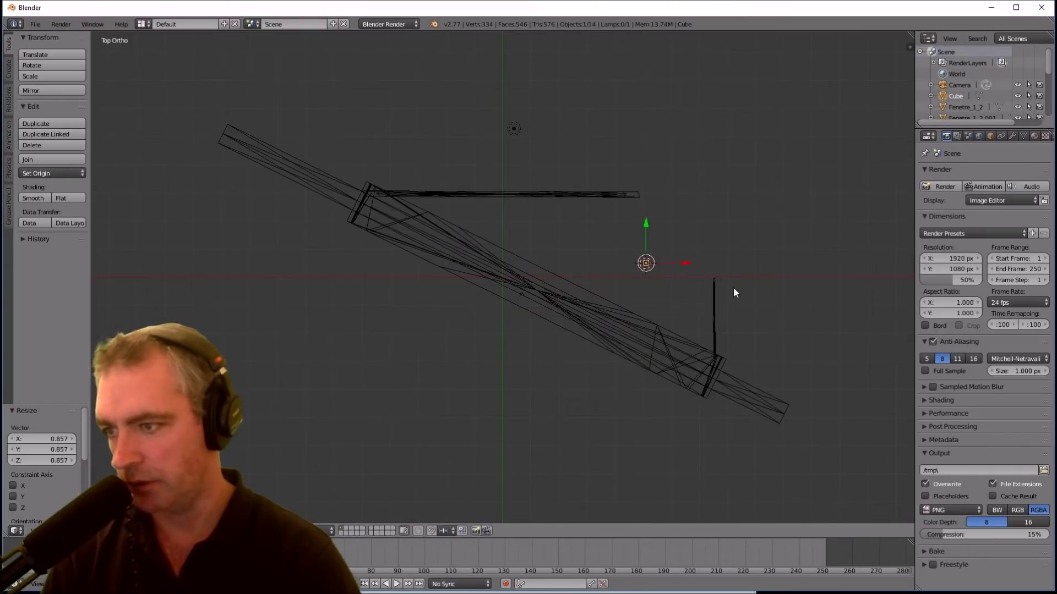
Stretch the cube along the X axis by a factor of about 46.6 into a long bar
key("s")
key("x")
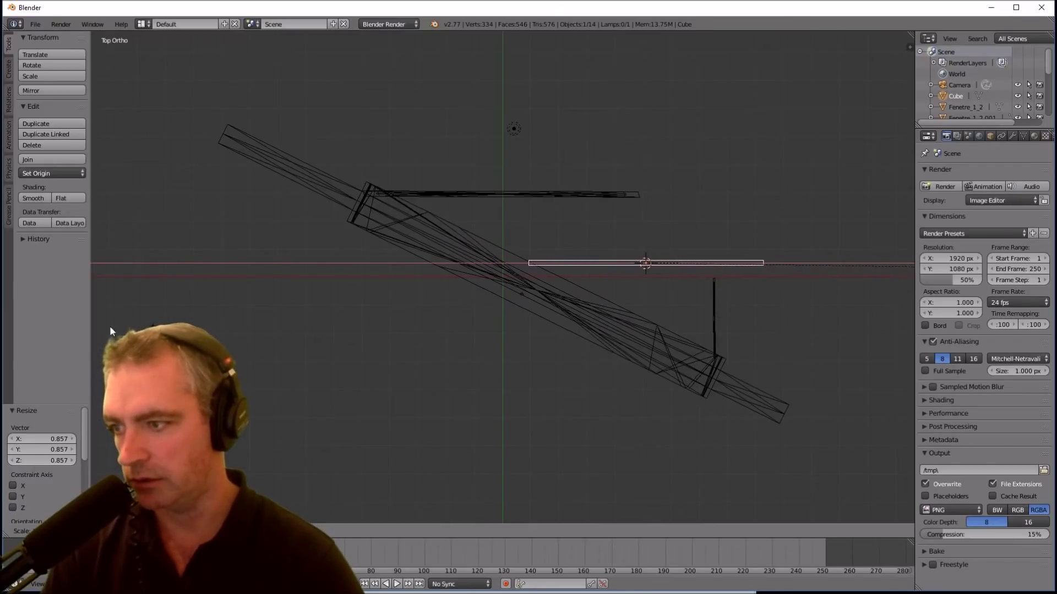
left_click(753, 316)
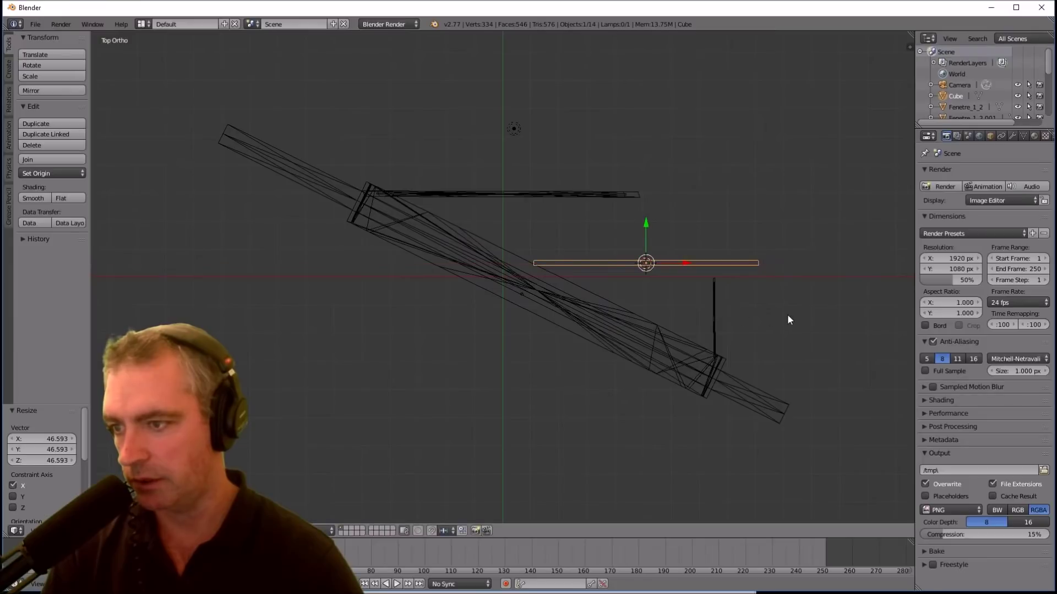
Move the bar about -11 along X, and along Y towards the free end of the short side window
key("g")
key("x")
left_click(660, 262)
key("g")
key("y")
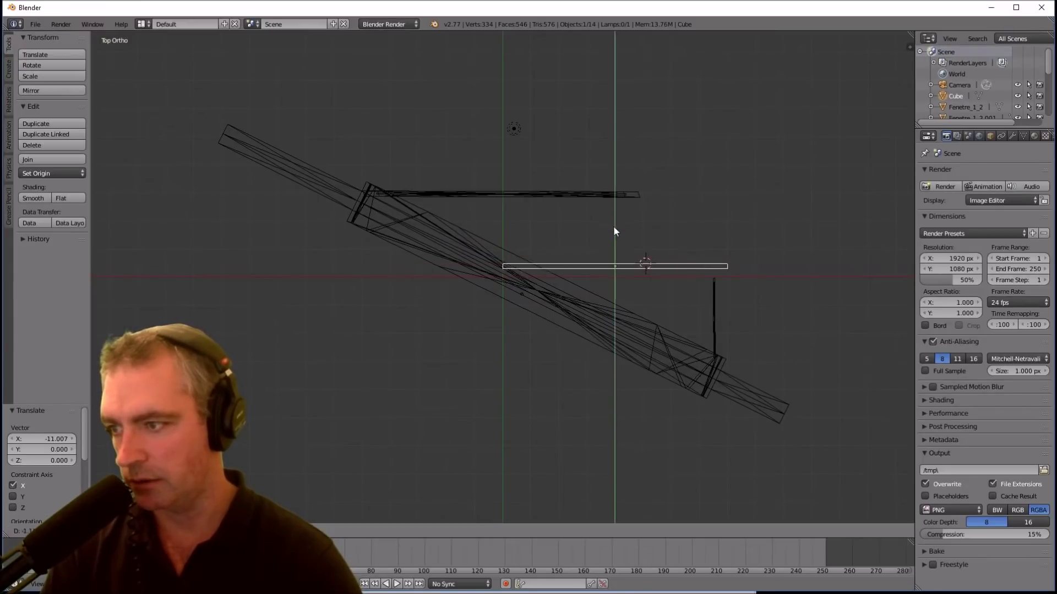
left_click(613, 232)
Scale the bar along X by about 0.913 and align its end with the side window, moving about -1.38 in X and -2.16 in Y
key("s")
key("x")
left_click(759, 372)
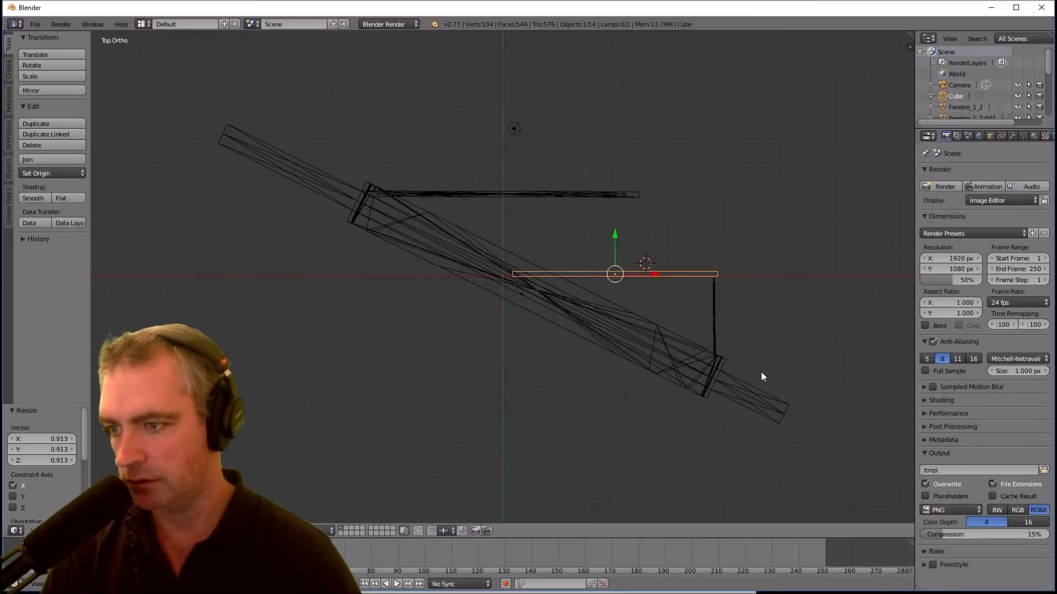
left_click_drag(653, 273, 649, 269)
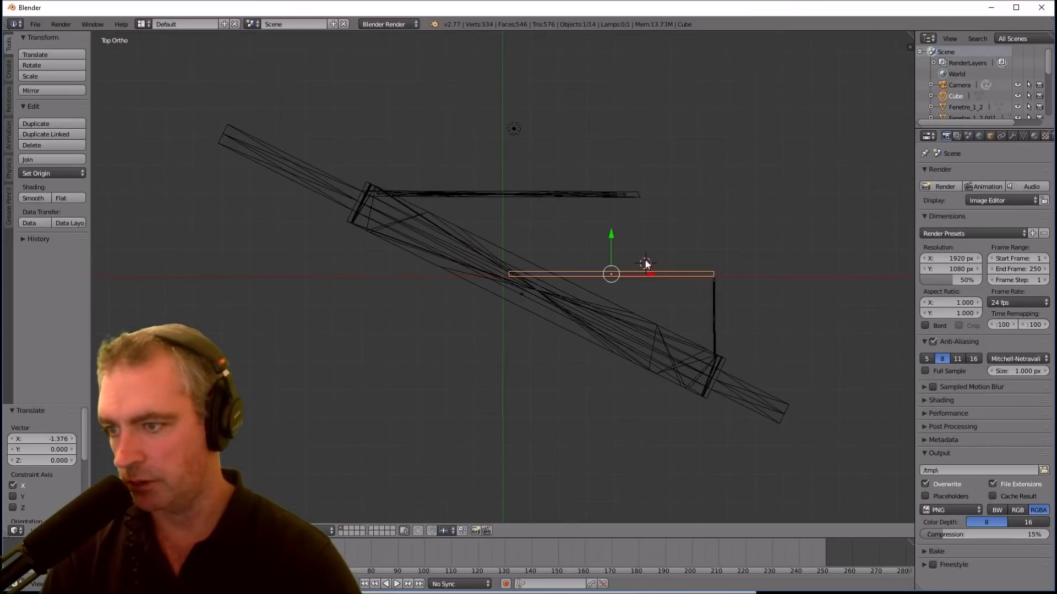
left_click_drag(612, 233, 611, 237)
left_click(611, 241)
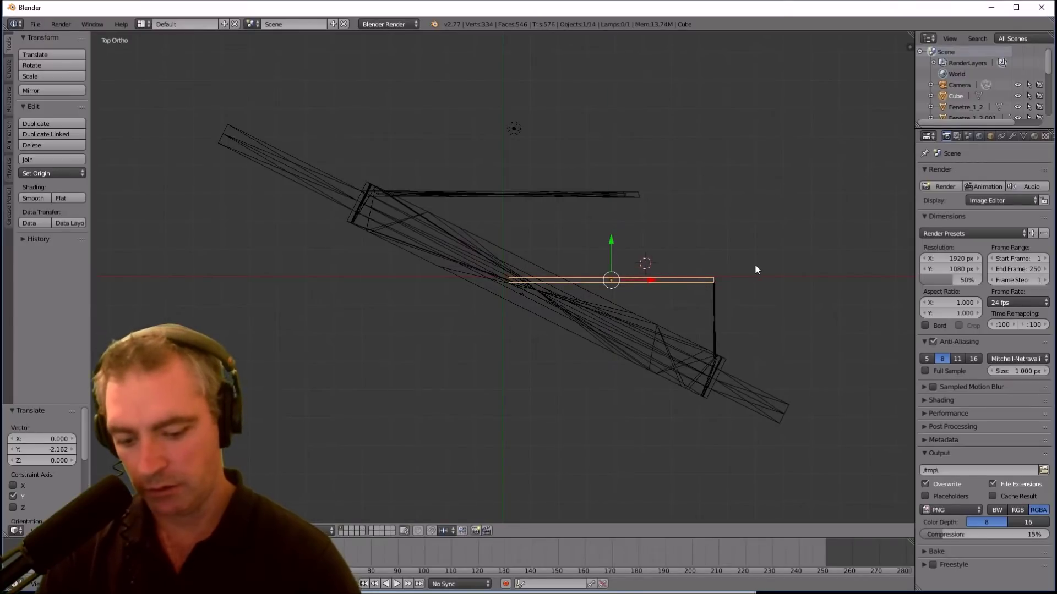
In the front view, lower the bar about 4.7 units along Z to the bottom of the window frame
middle_click_drag(648, 218, 637, 313)
key("KP_7")
key("KP_1")
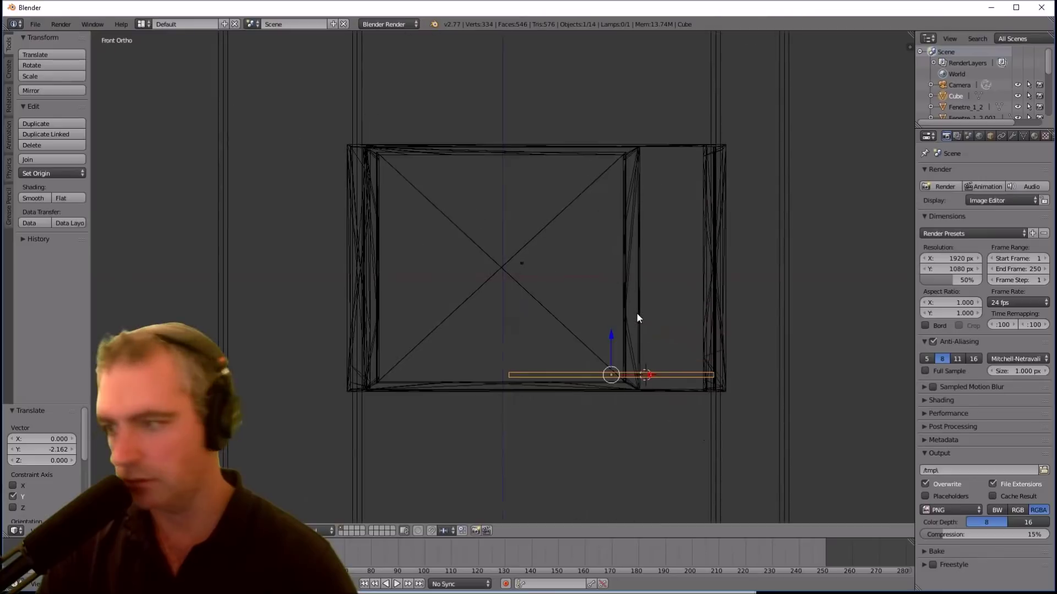
key("g")
key("z")
left_click(607, 345)
middle_click_drag(614, 402, 606, 215)
In the top view, duplicate the bar and offset the copy about 30.3 units along X
key("KP_7")
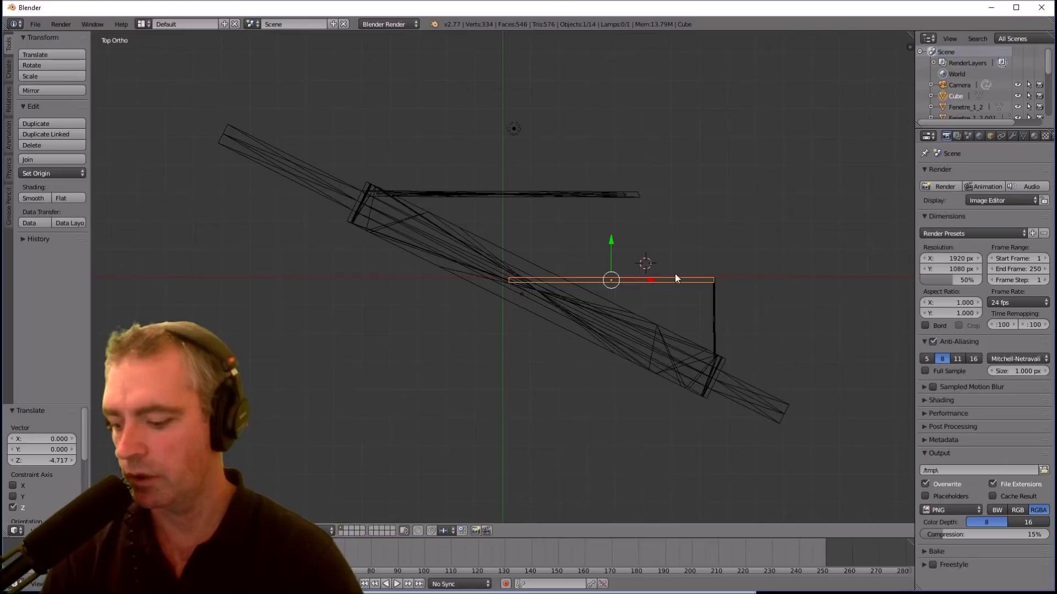
key("shift+d")
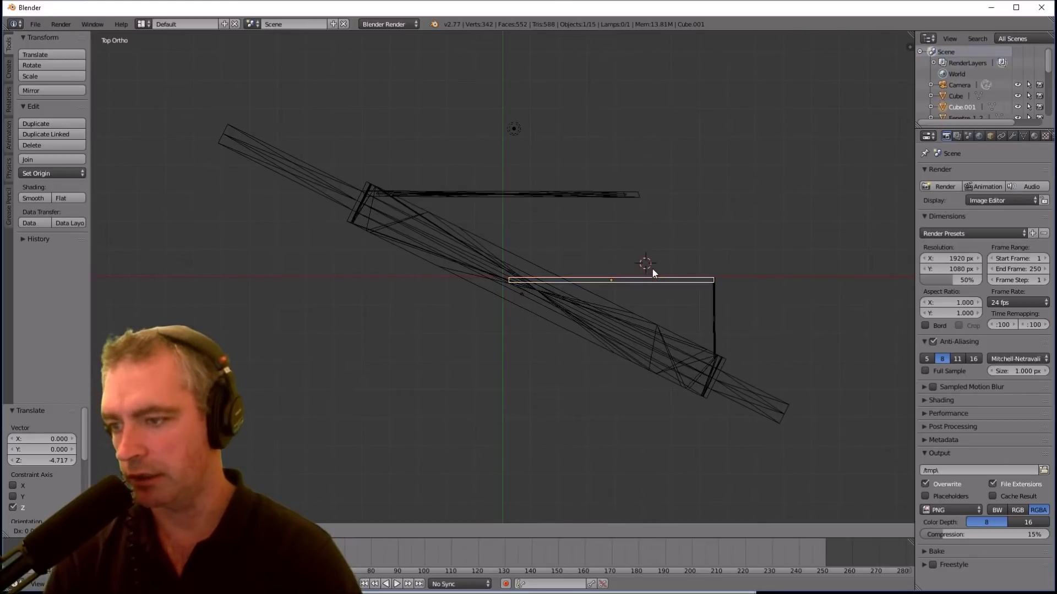
key("y")
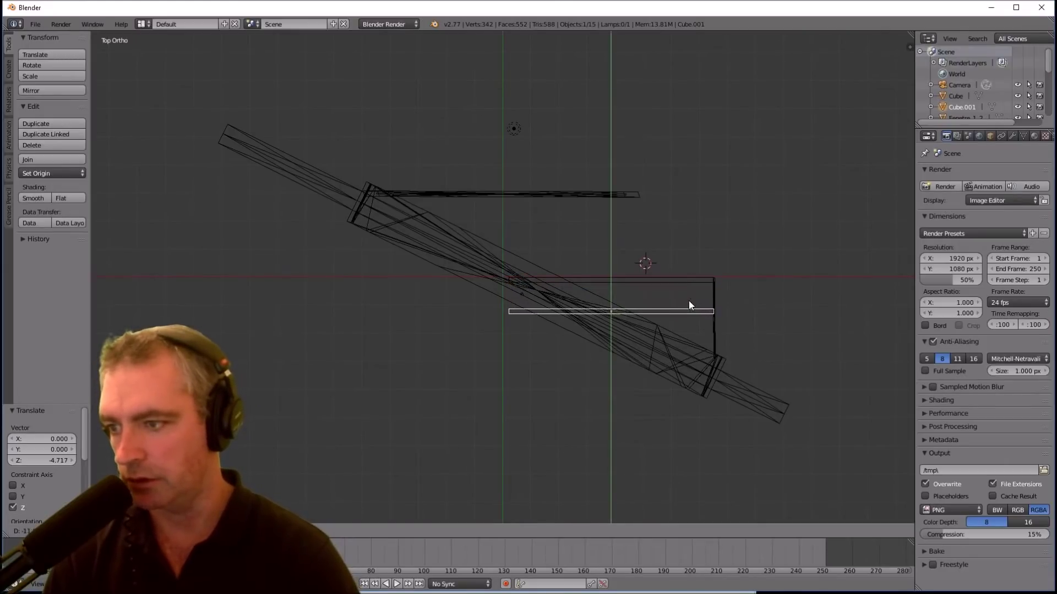
key("x")
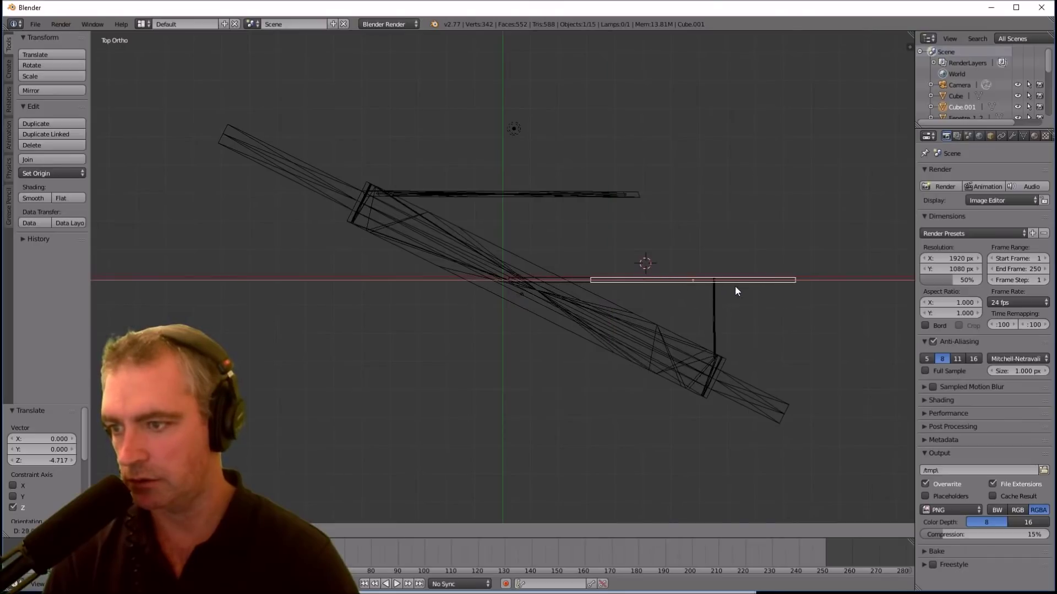
left_click(738, 284)
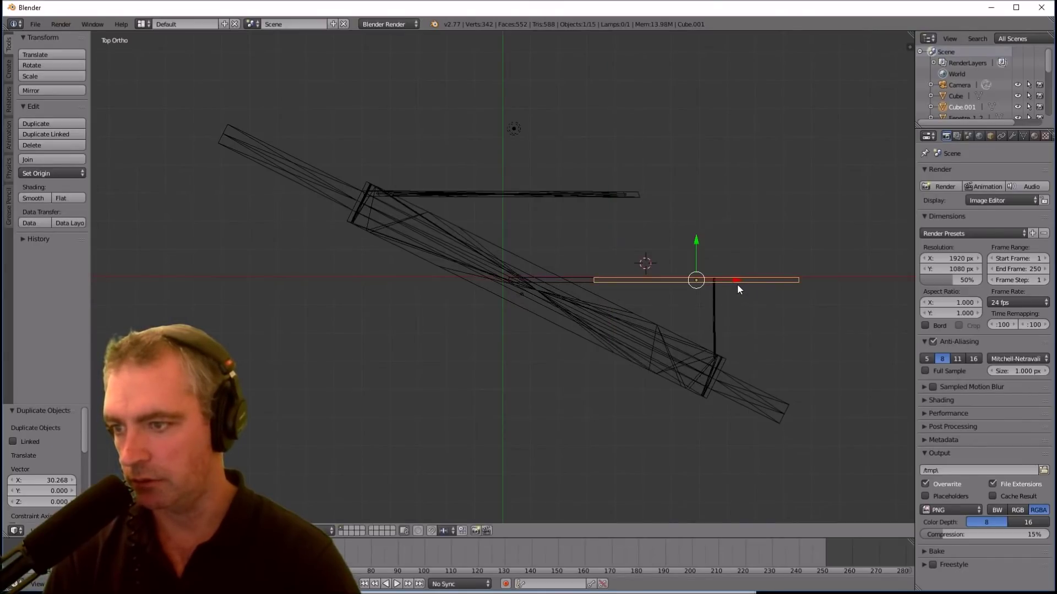
Rotate the duplicated bar -90° about the Z axis
key("r")
key("x")
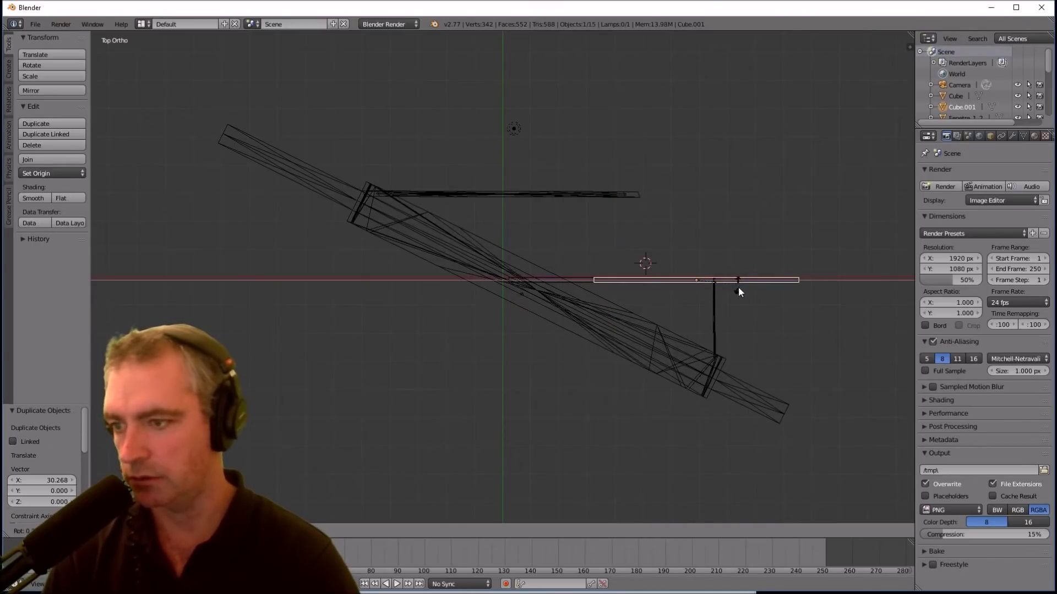
key("y")
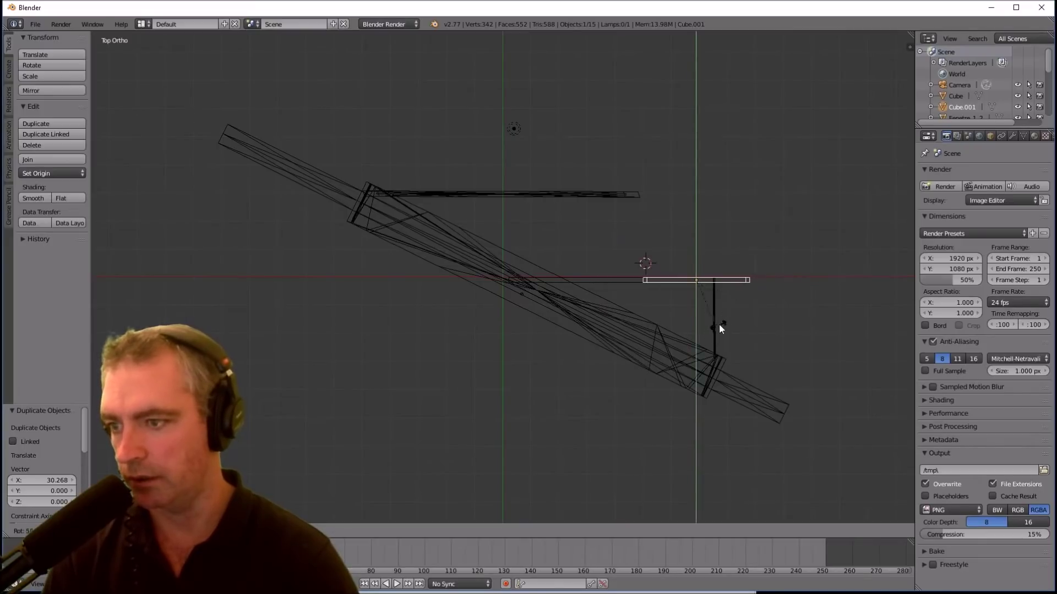
key("z")
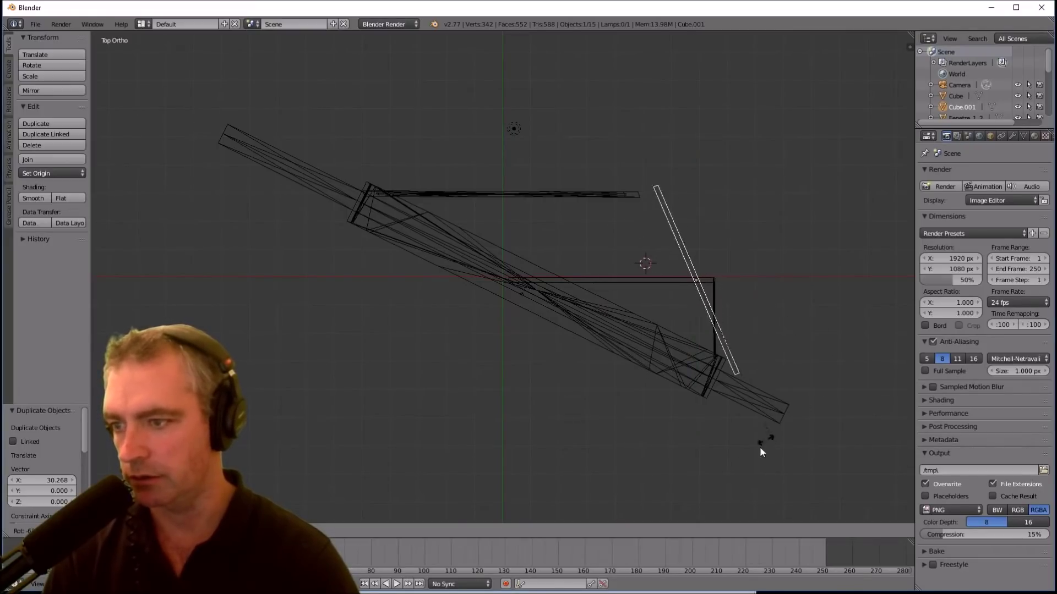
left_click(705, 447)
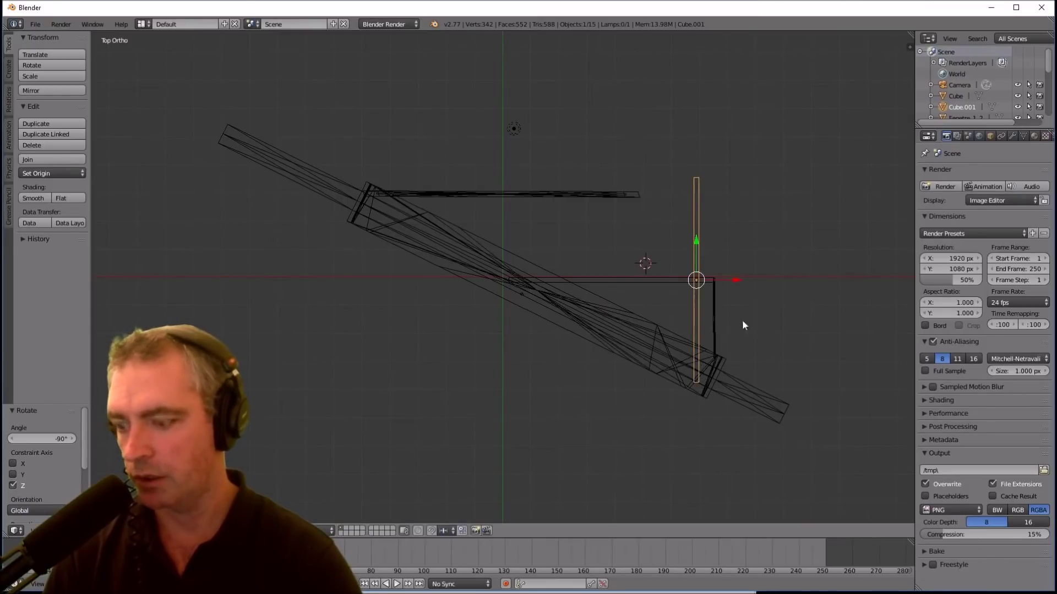
Shorten the rotated bar along Y by about 0.372 and move it about -14.5 along Y towards the wall
key("s")
key("y")
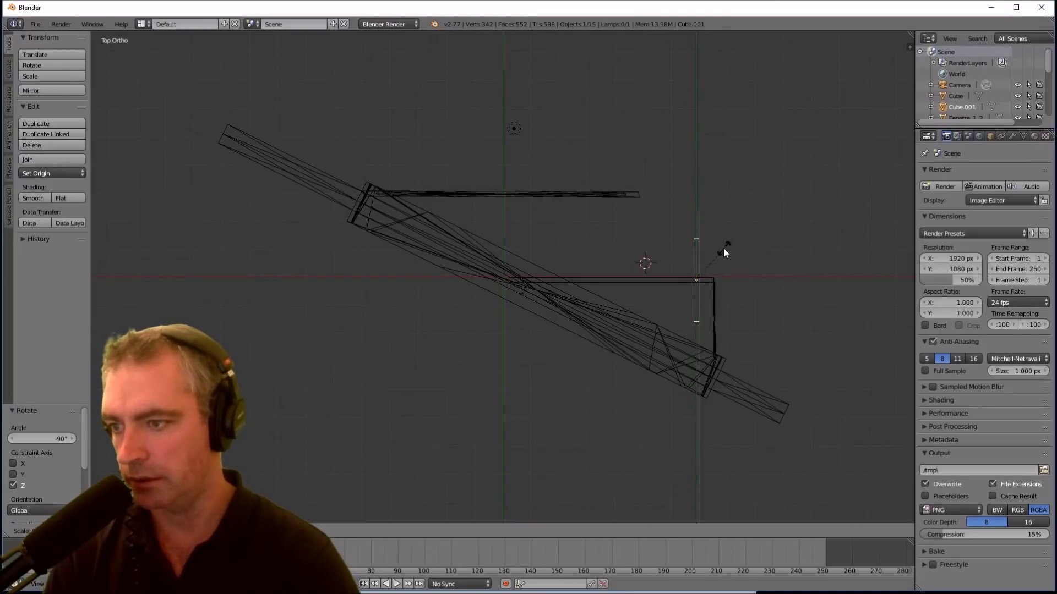
left_click(722, 251)
key("g")
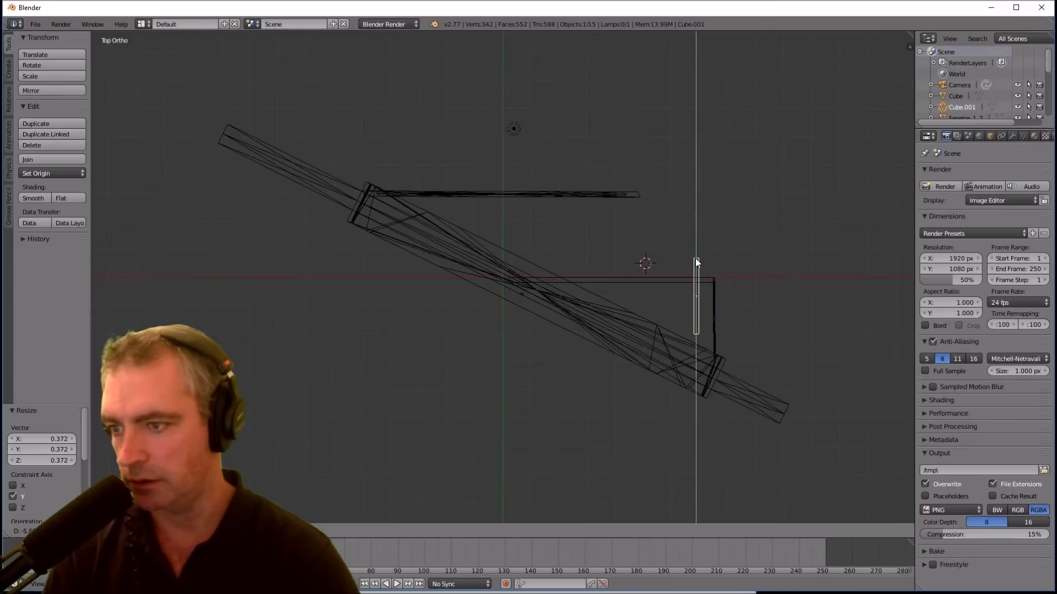
left_click(695, 282)
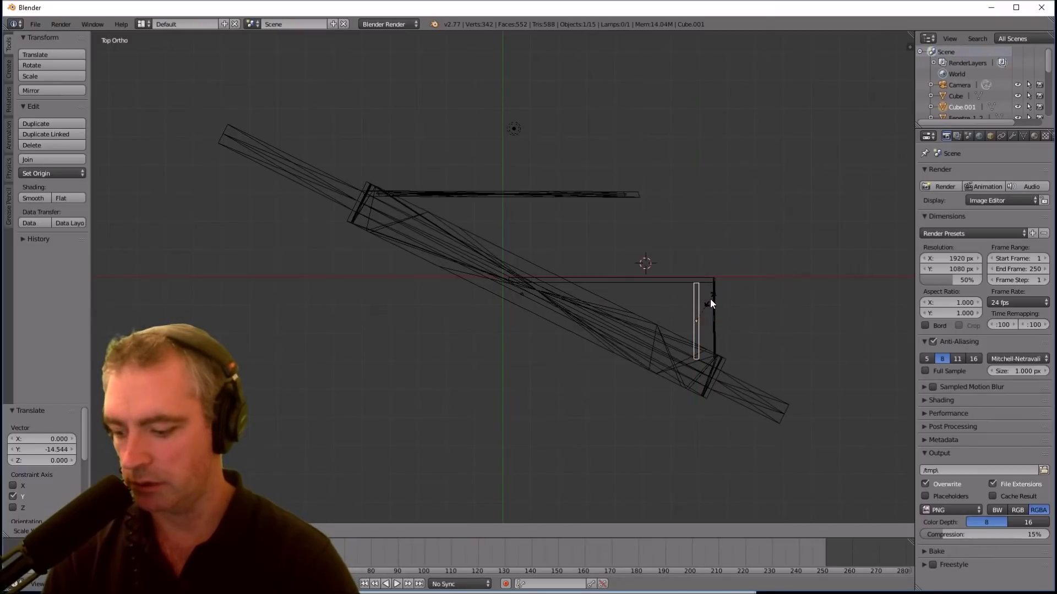
Lengthen the crossbar along Y by about 1.208 and shift it about -1.18 in Y to bridge the long bar and the wall
key("y")
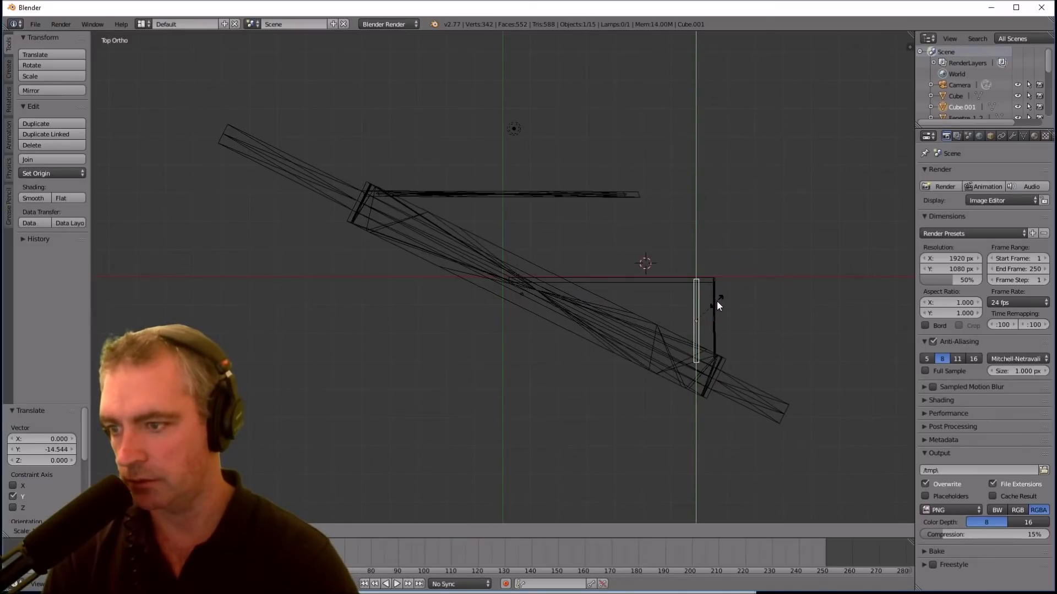
left_click(721, 302)
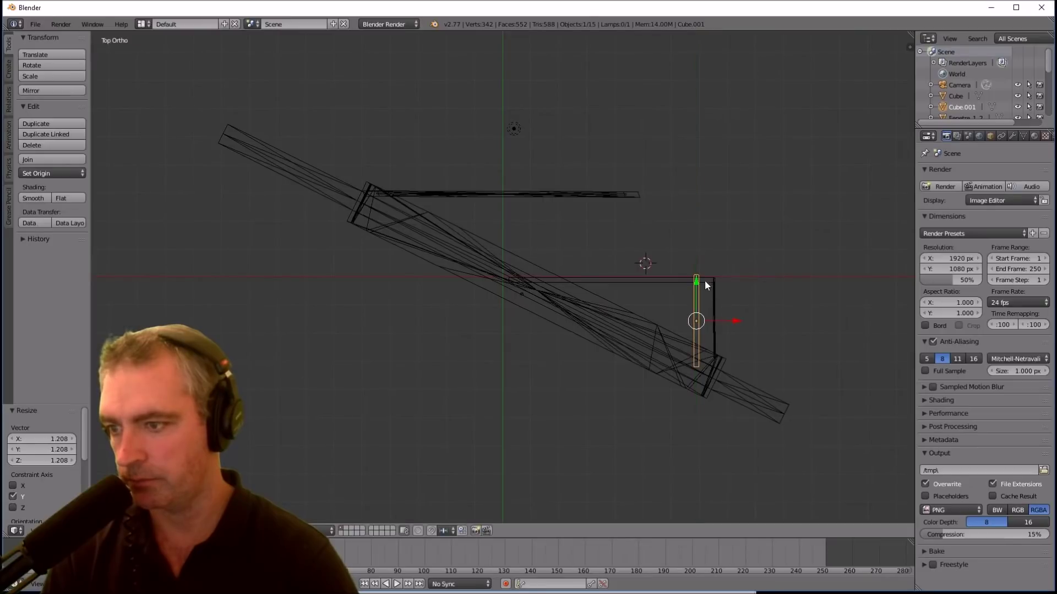
key("g")
key("y")
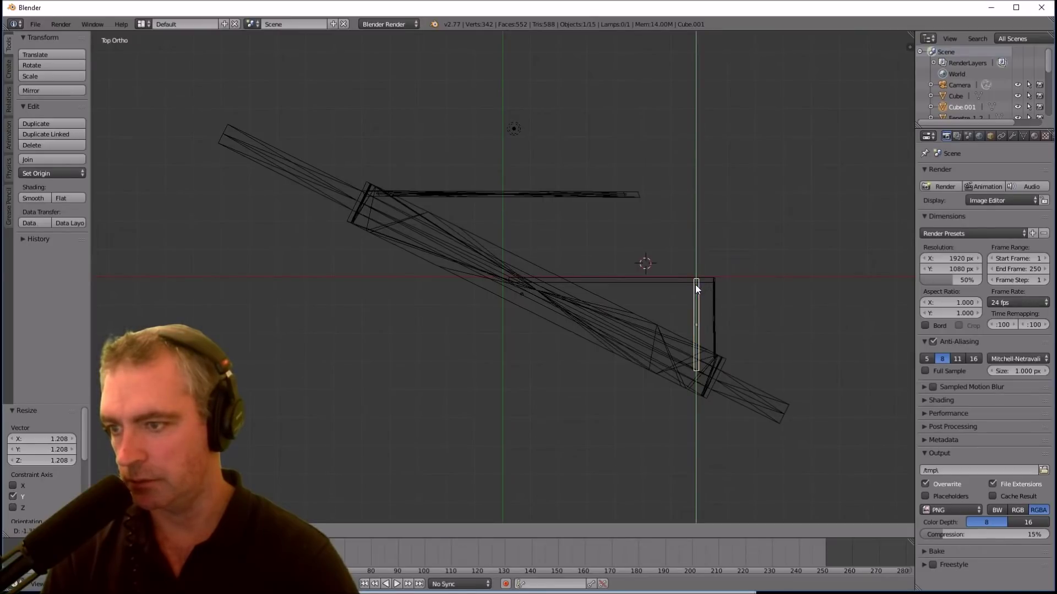
left_click(696, 284)
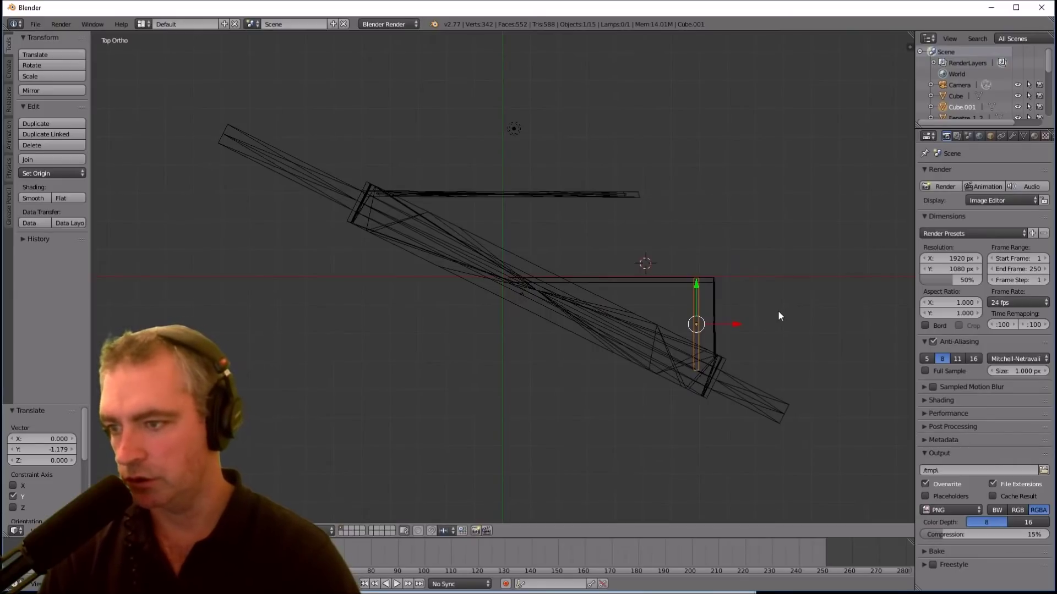
Duplicate the crossbar and offset the copy about -10 units along X
key("shift+d")
key("y")
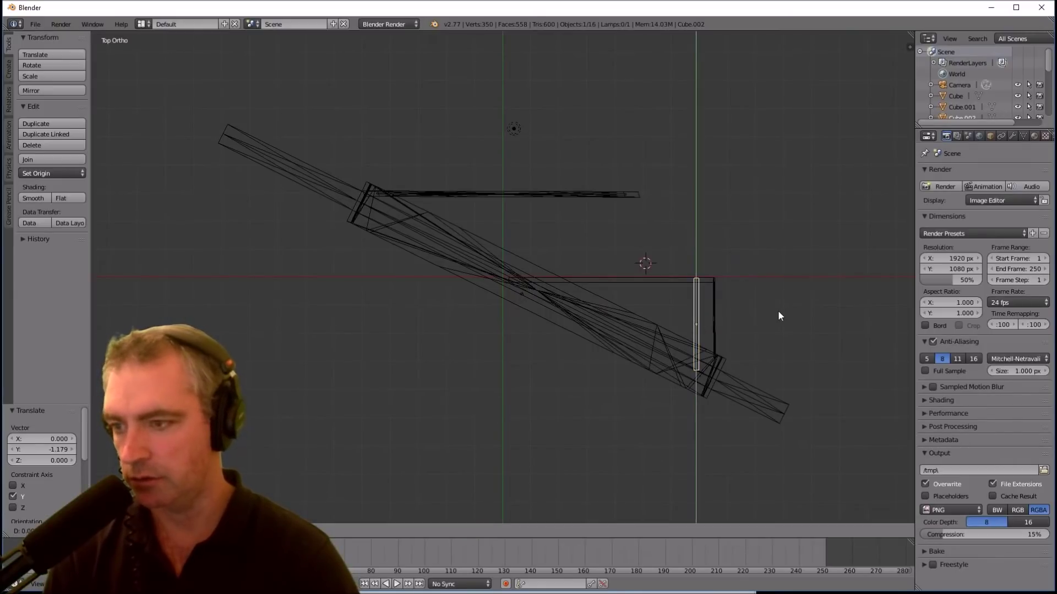
key("x")
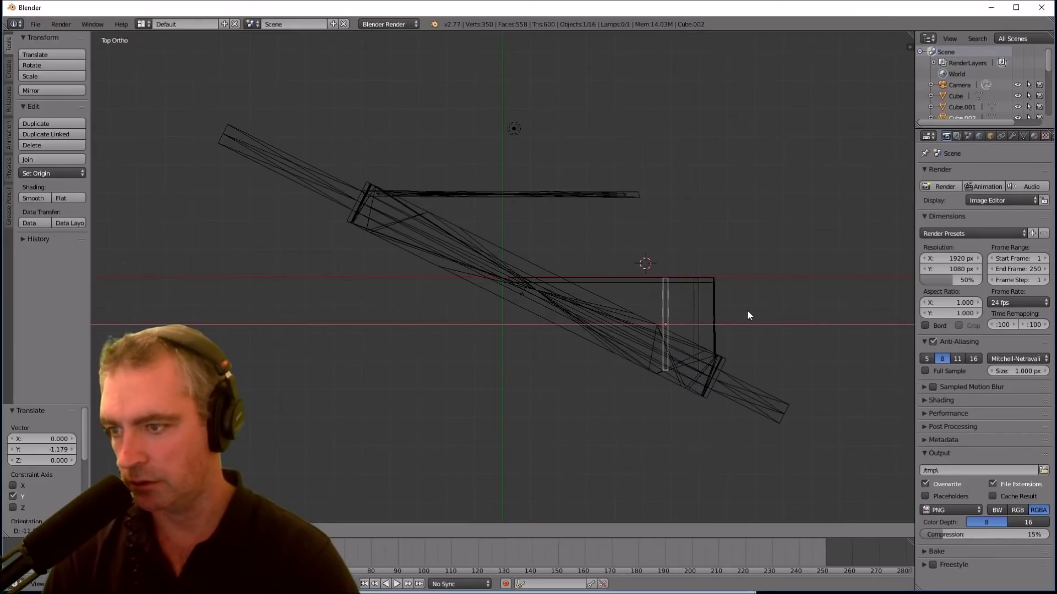
left_click(750, 310)
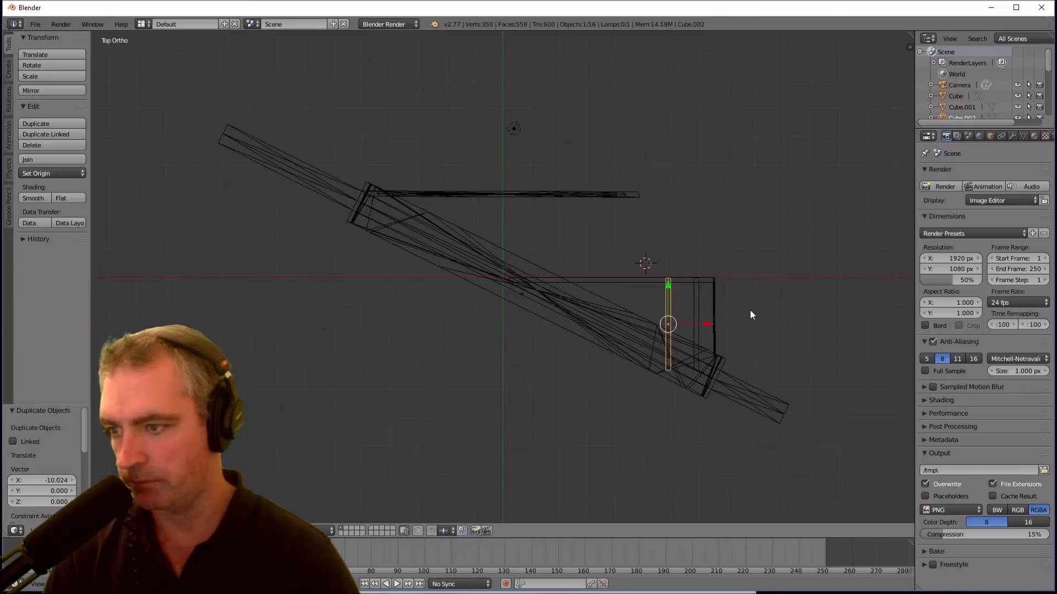
Scale the second crossbar along Y by about 0.778 and move it about 2.16 in Y towards the long bar
key("s")
key("y")
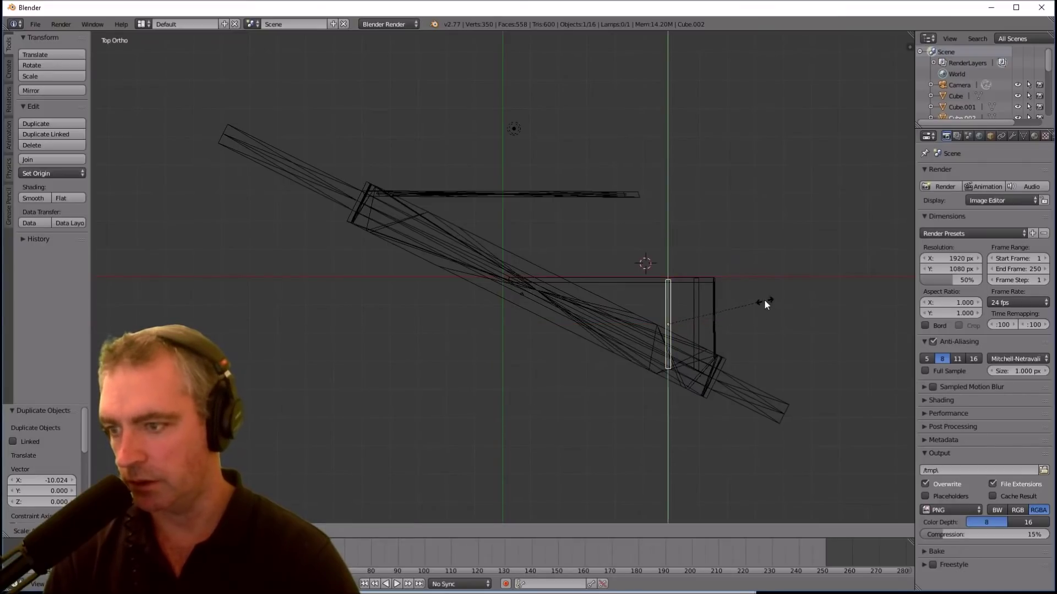
left_click(744, 301)
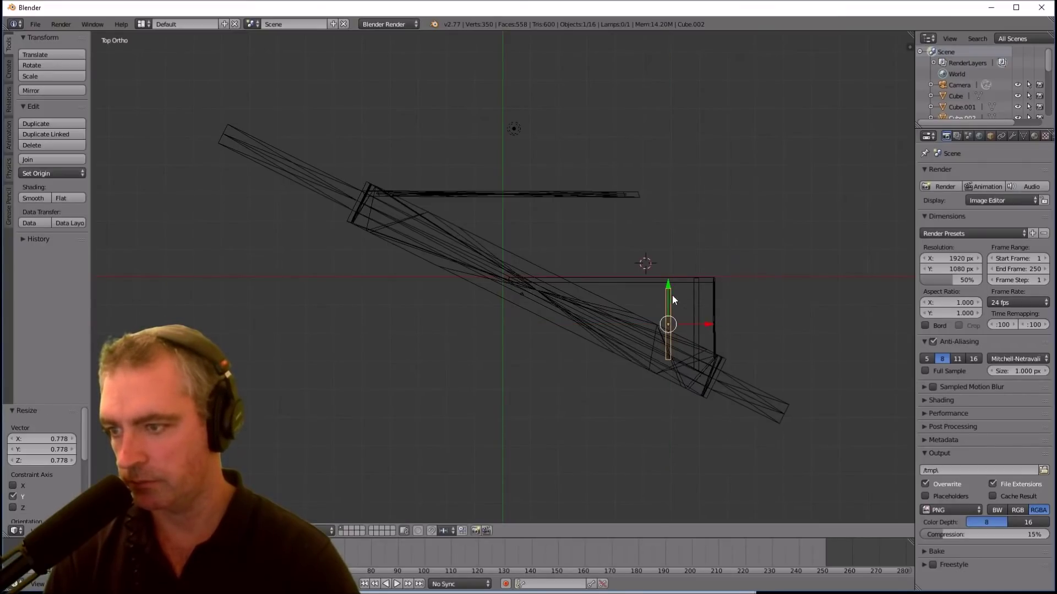
left_click_drag(669, 286, 668, 280)
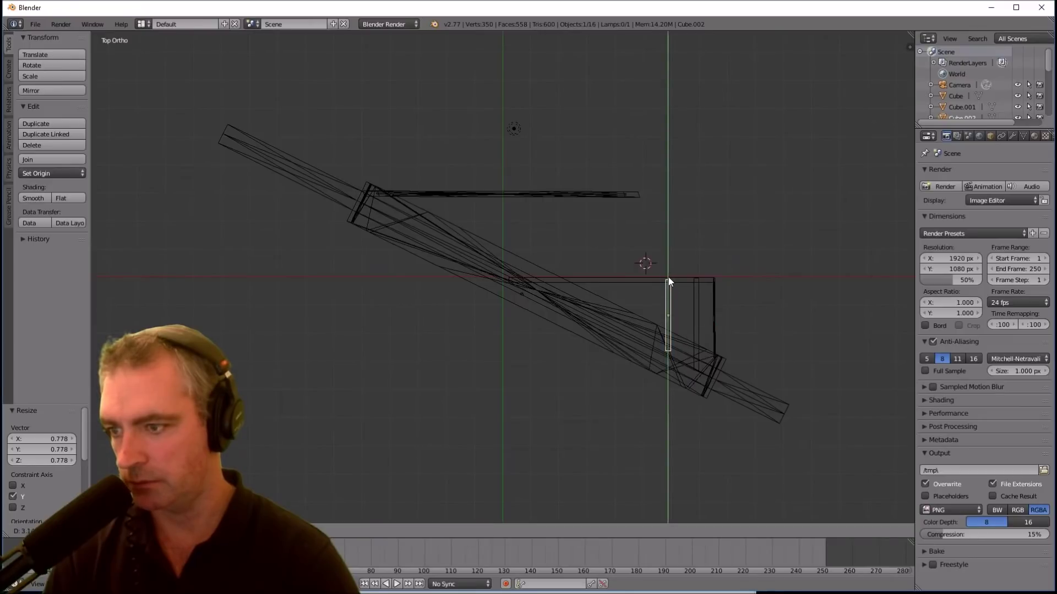
left_click_drag(668, 279, 670, 282)
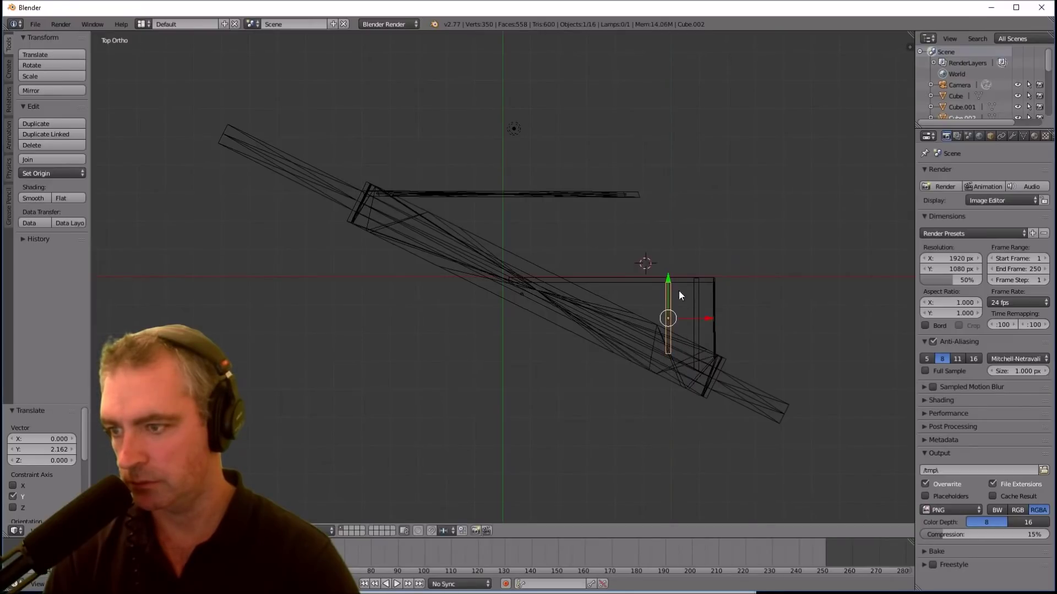
Fine-tune the second crossbar's Y length and move it about 0.39 along Y to meet the long bar
key("s")
key("y")
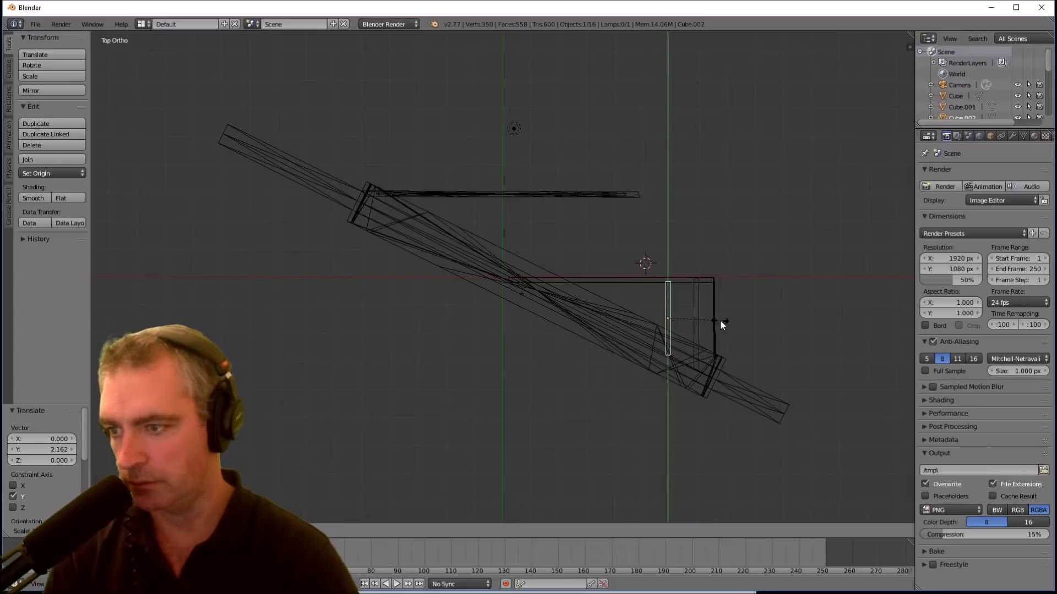
left_click(720, 319)
left_click_drag(667, 280, 669, 280)
Duplicate the second crossbar and offset the copy about -10.22 units along X
key("shift+d")
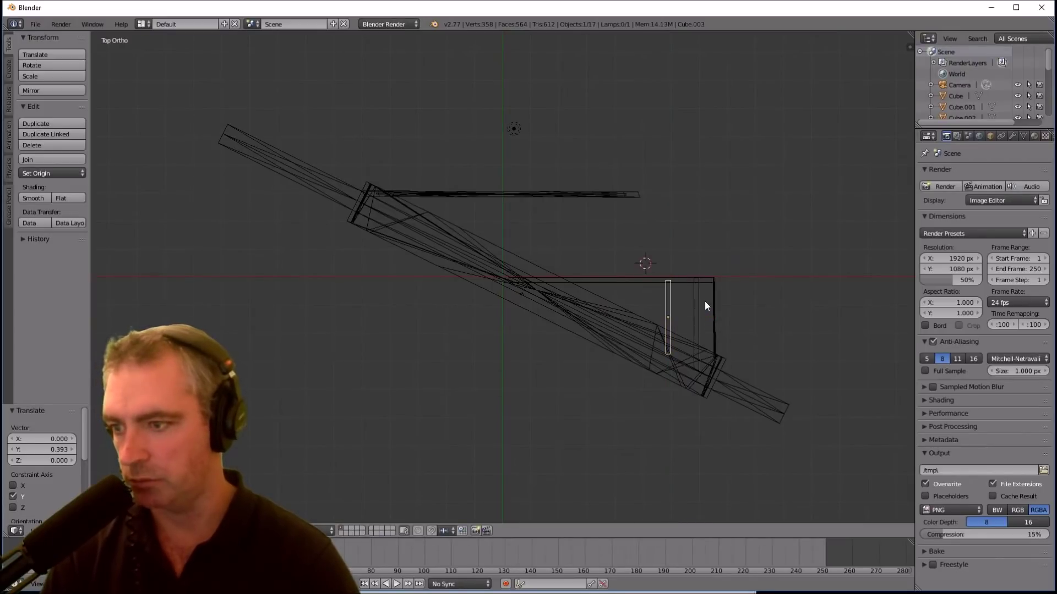
key("x")
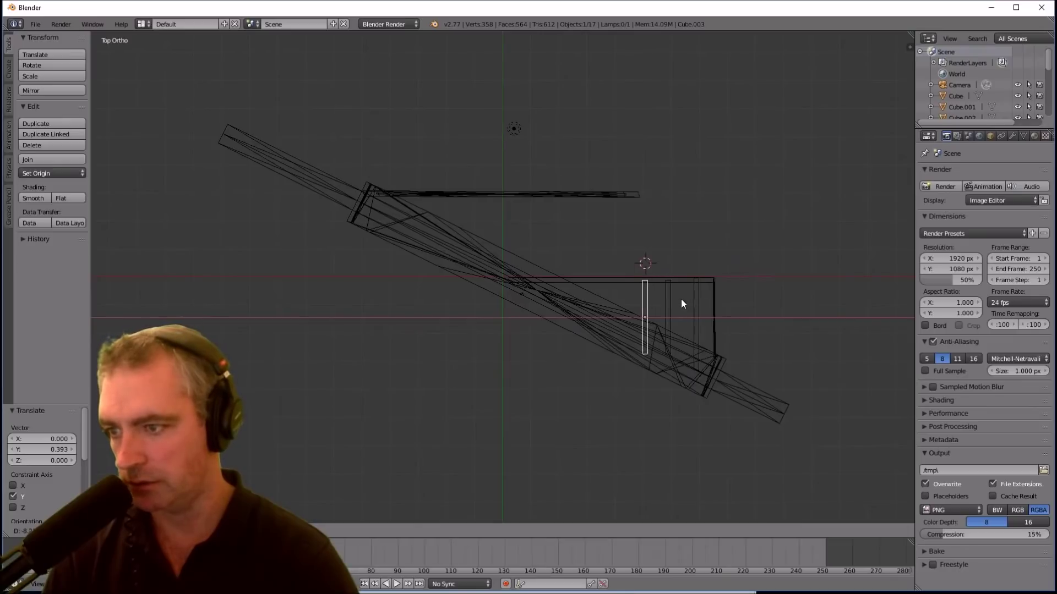
left_click(676, 299)
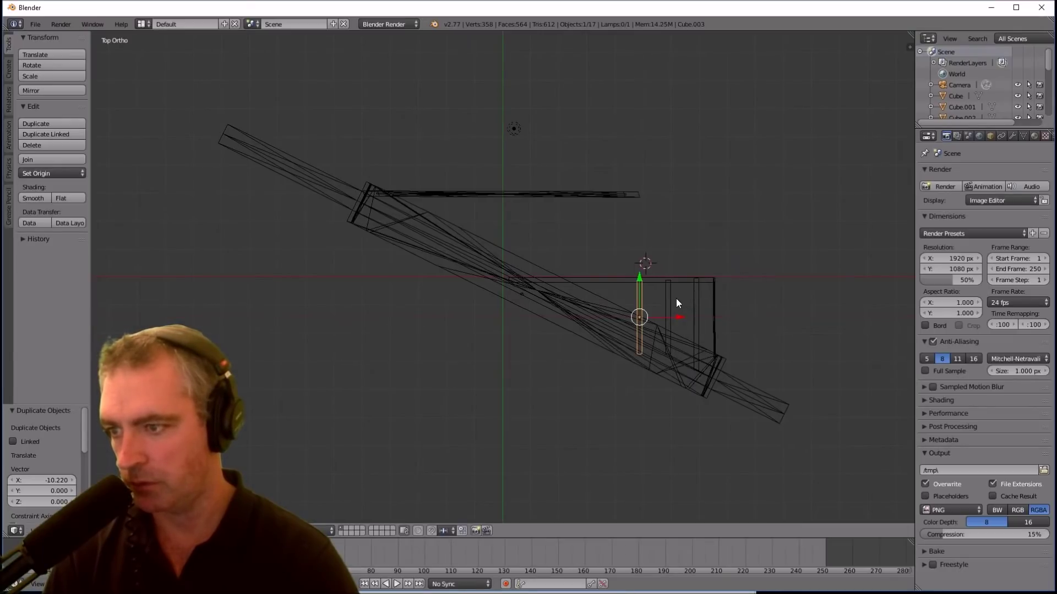
Scale the third crossbar along Y by about 0.658 and move it about 3.54 in Y towards the long bar
key("s")
key("y")
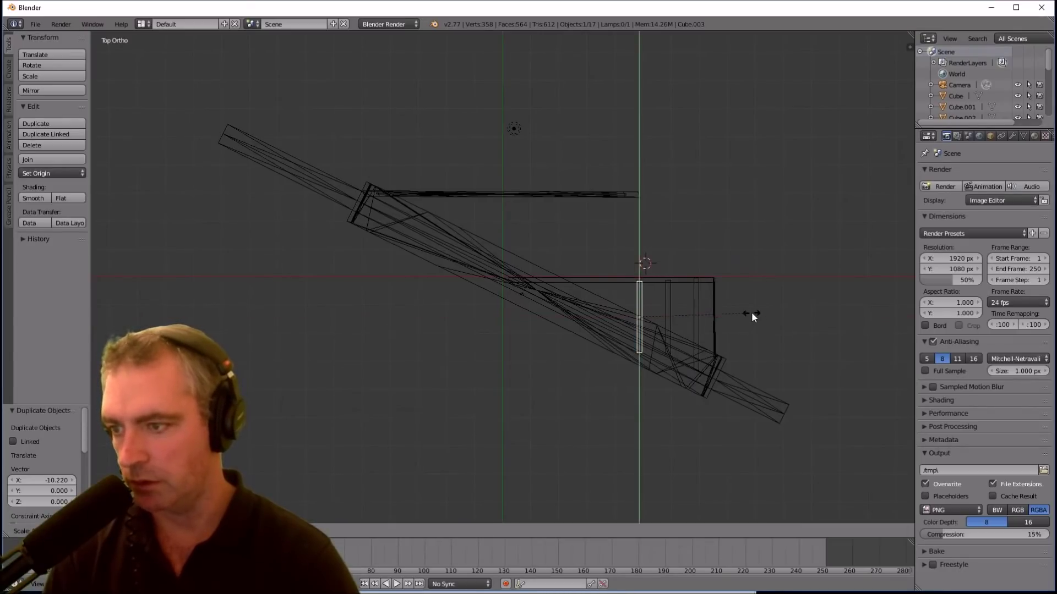
left_click(715, 307)
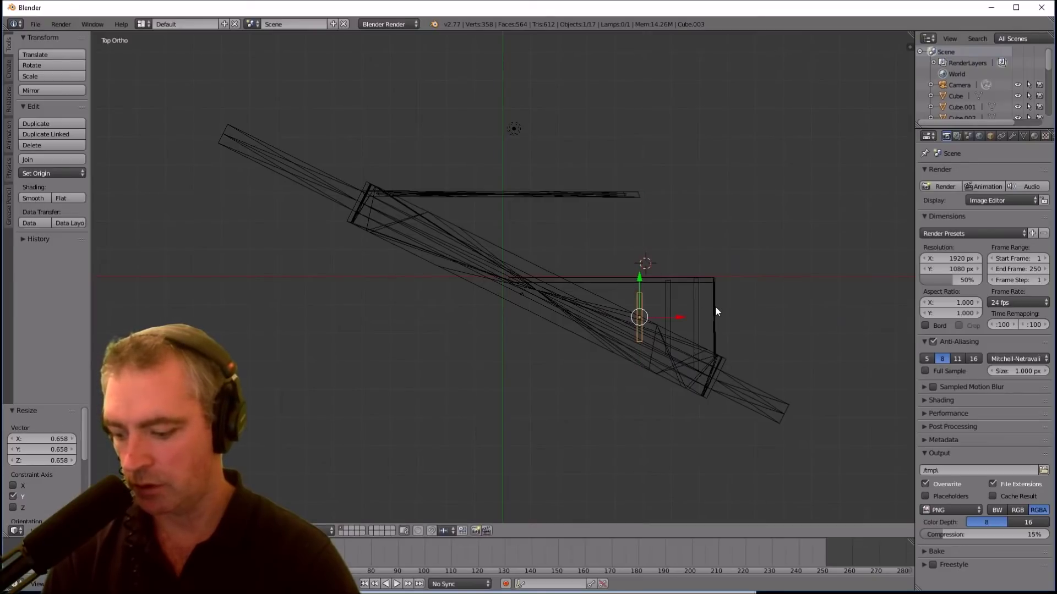
left_click_drag(640, 283, 638, 270)
Lengthen the third crossbar slightly along Y and shift it about -0.98 in Y to meet the long bar
key("s")
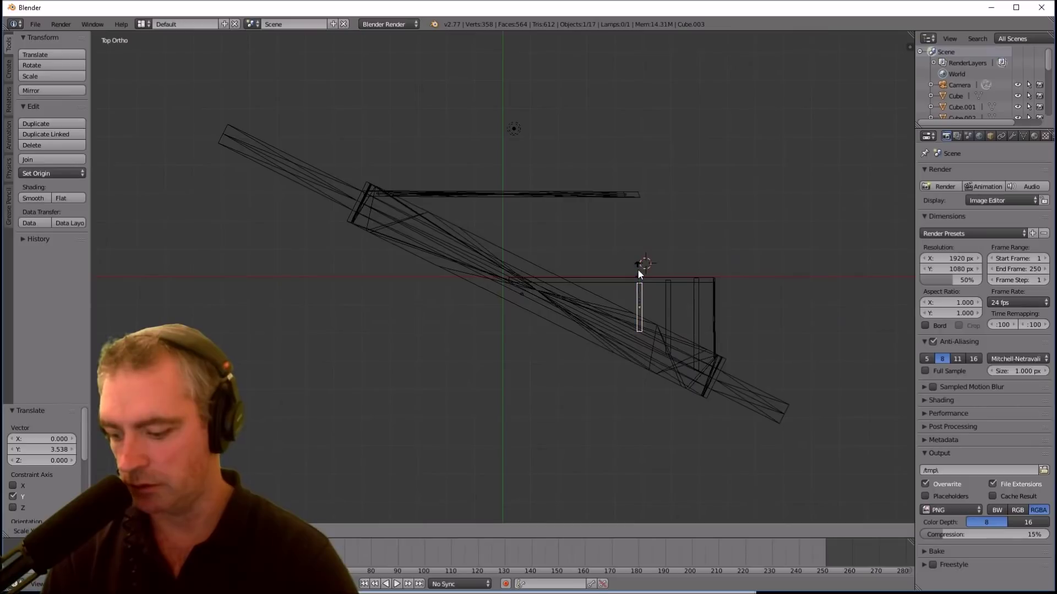
key("y")
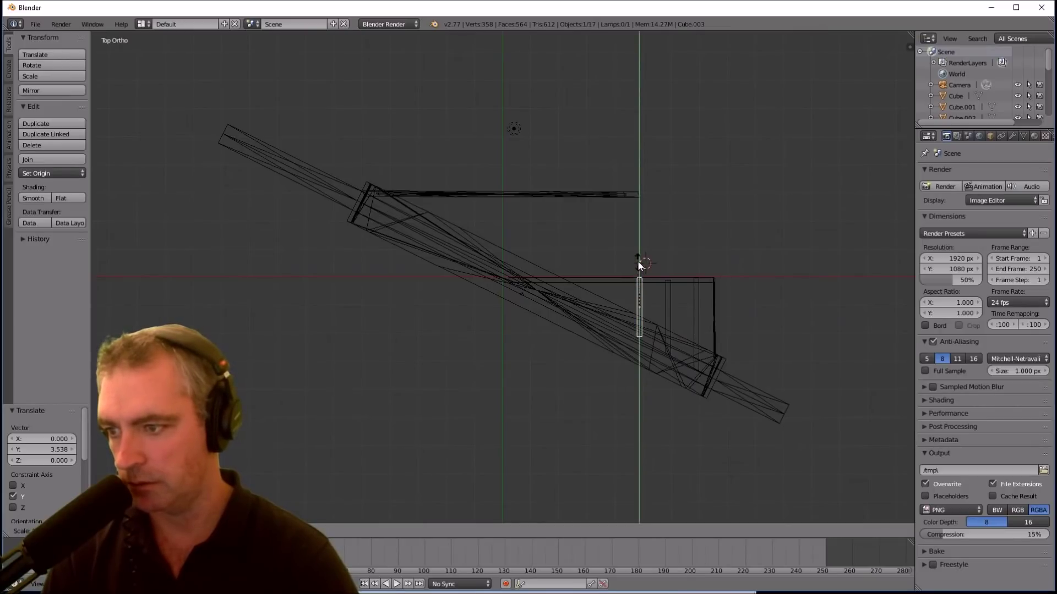
left_click(638, 262)
left_click_drag(640, 271, 640, 276)
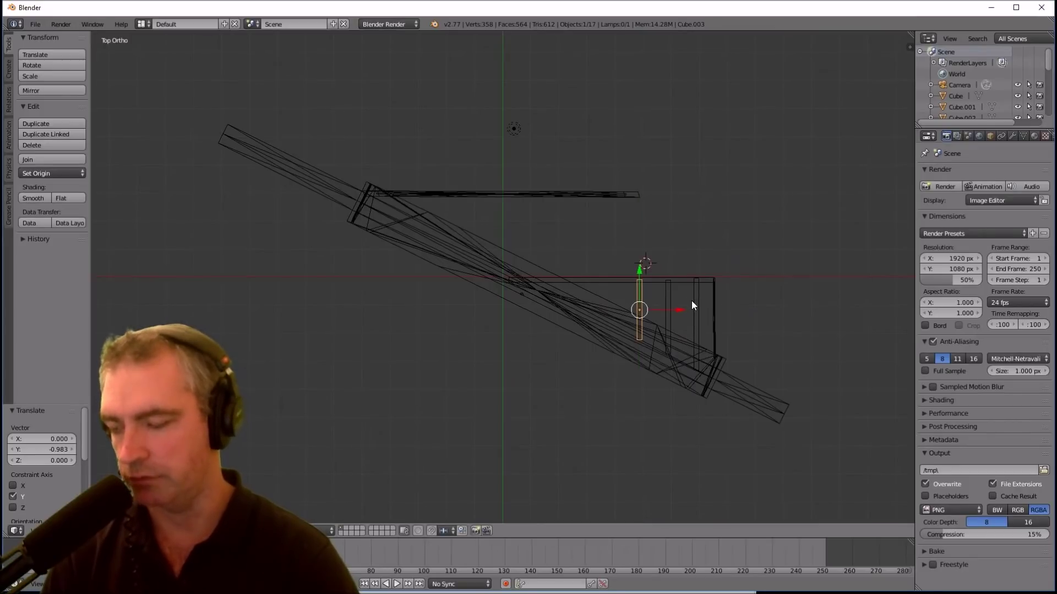
Duplicate the third crossbar and offset the copy about -10.61 units along X
key("shift+d")
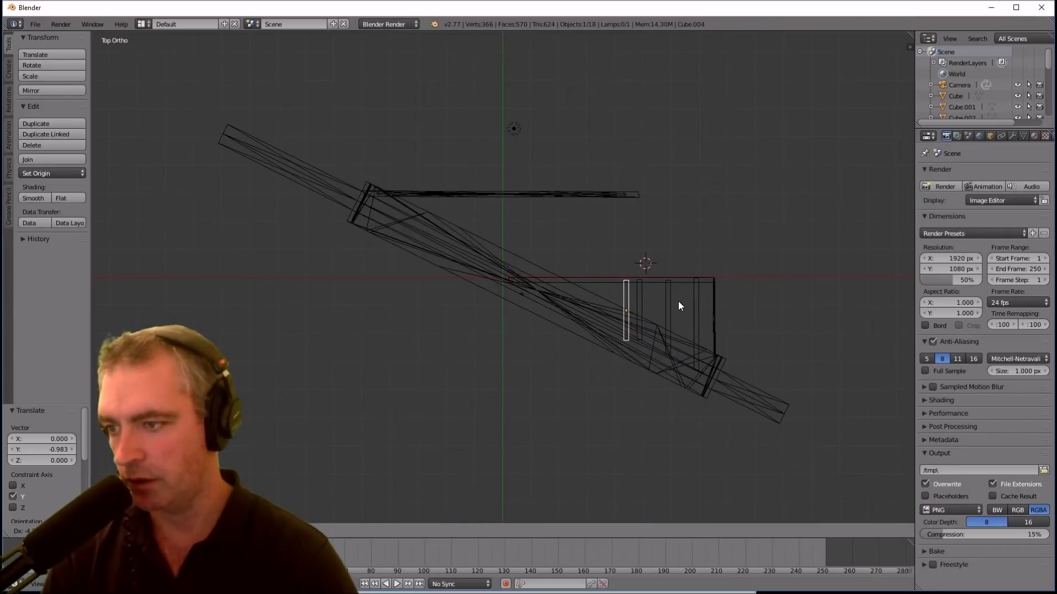
key("x")
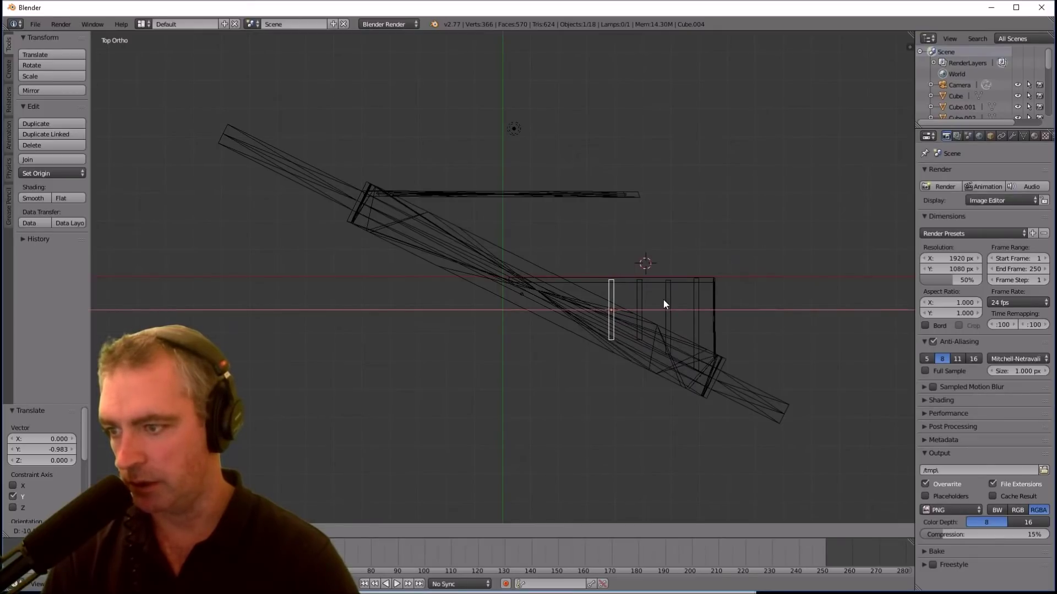
left_click(662, 301)
Scale the fourth crossbar along Y by about 0.783 and move it about 2.36 in Y to meet the long bar
key("s")
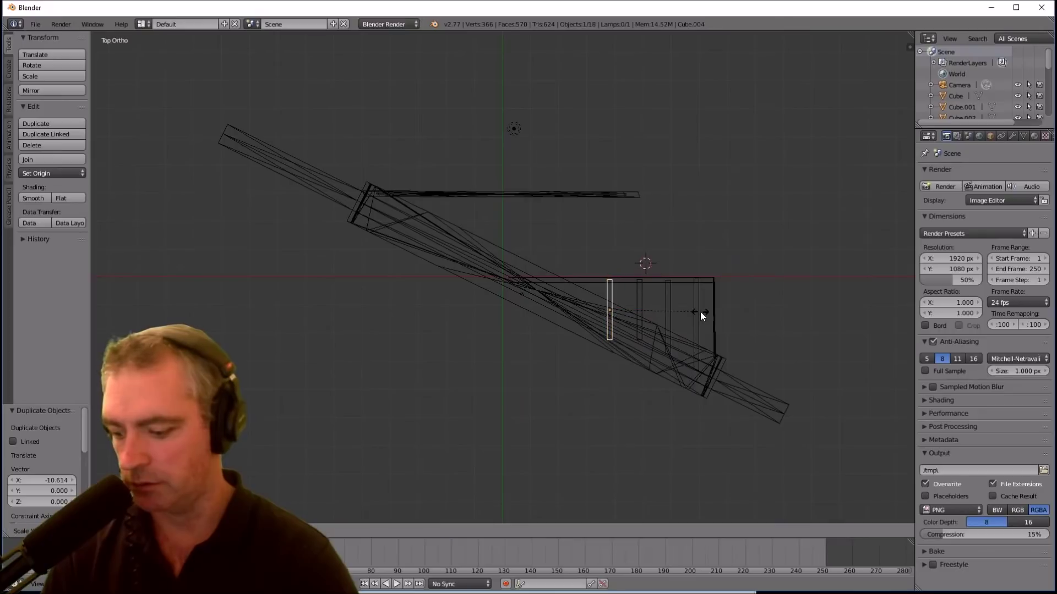
key("y")
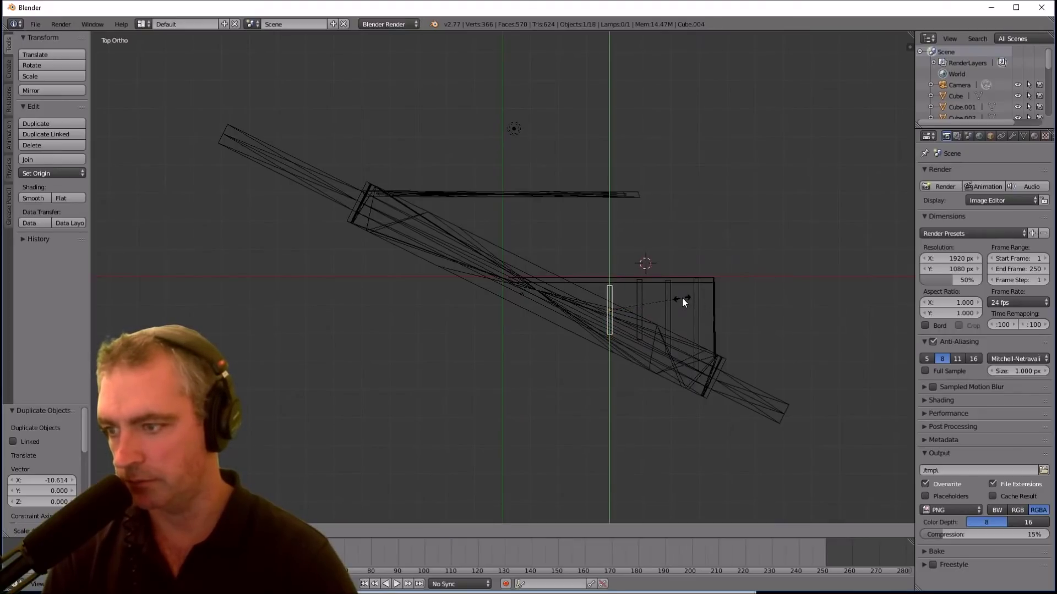
left_click(677, 300)
left_click_drag(612, 275, 609, 271)
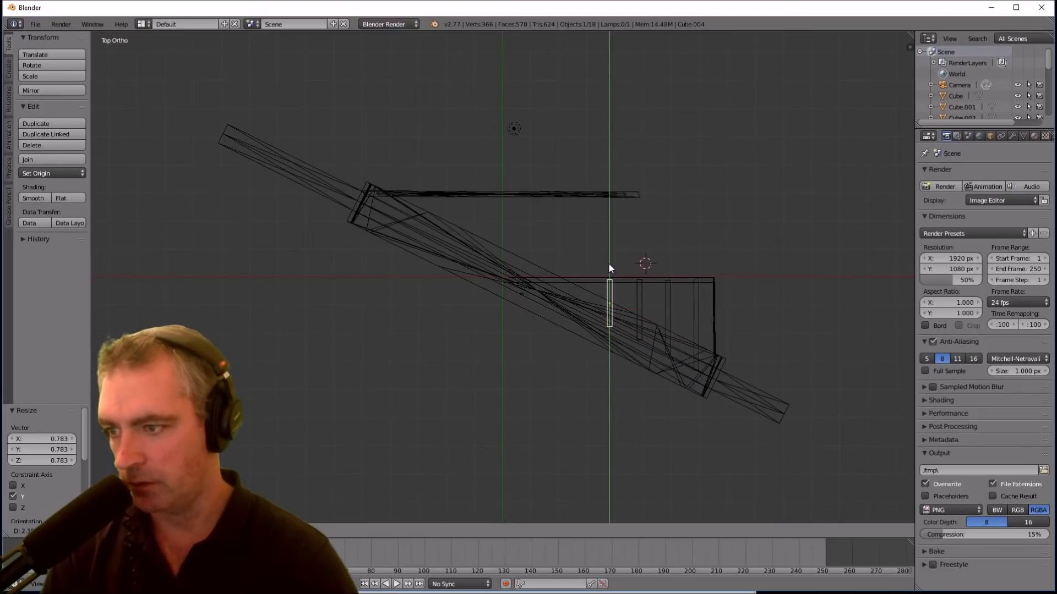
left_click(608, 268)
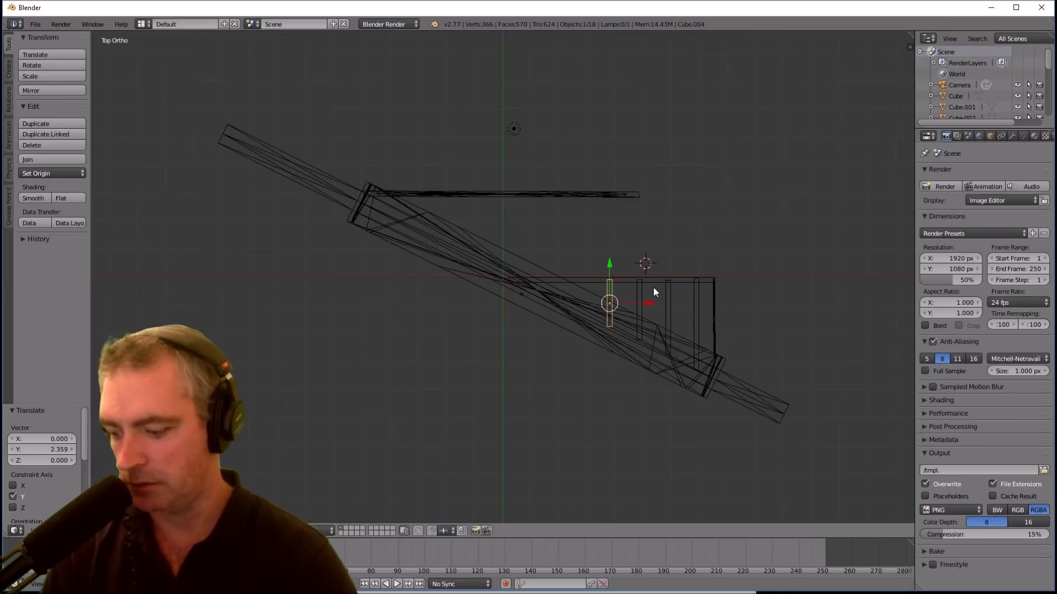
Duplicate the fourth crossbar about -10.61 units along X and scale the copy along Y by about 0.588
key("x")
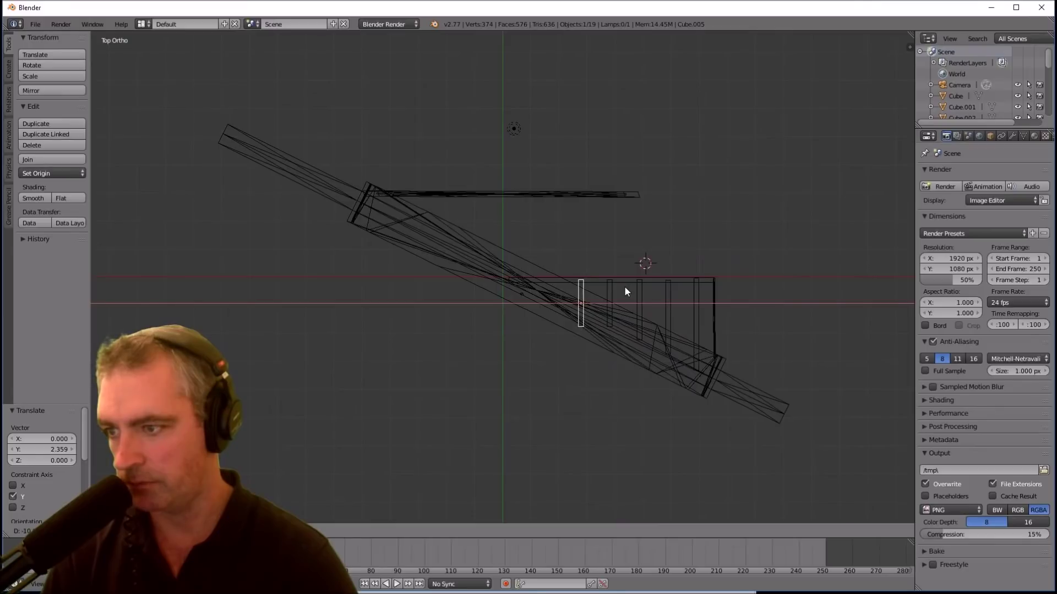
left_click(623, 287)
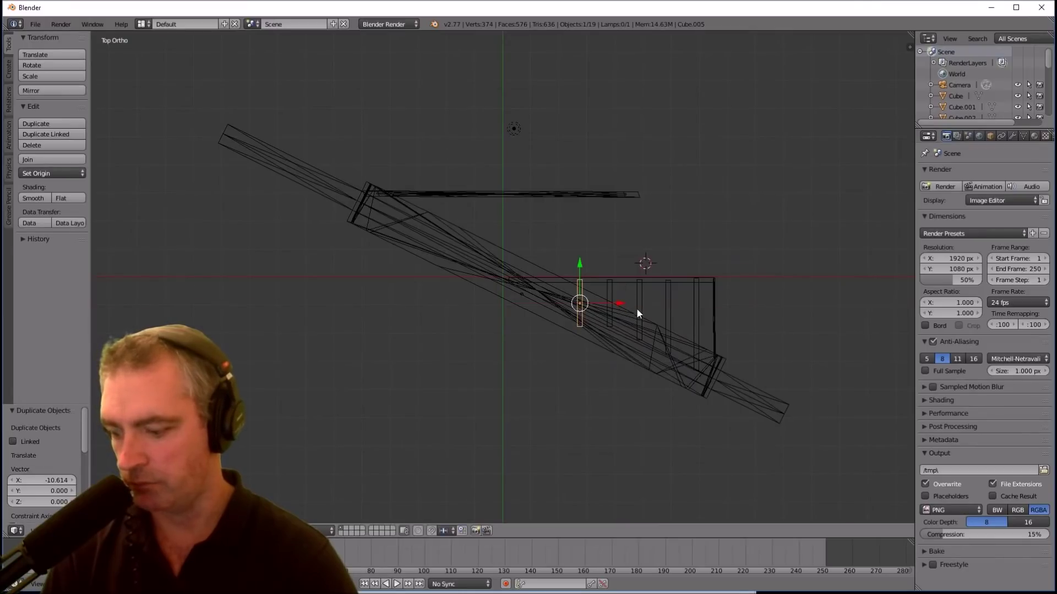
key("g")
key("y")
left_click(611, 298)
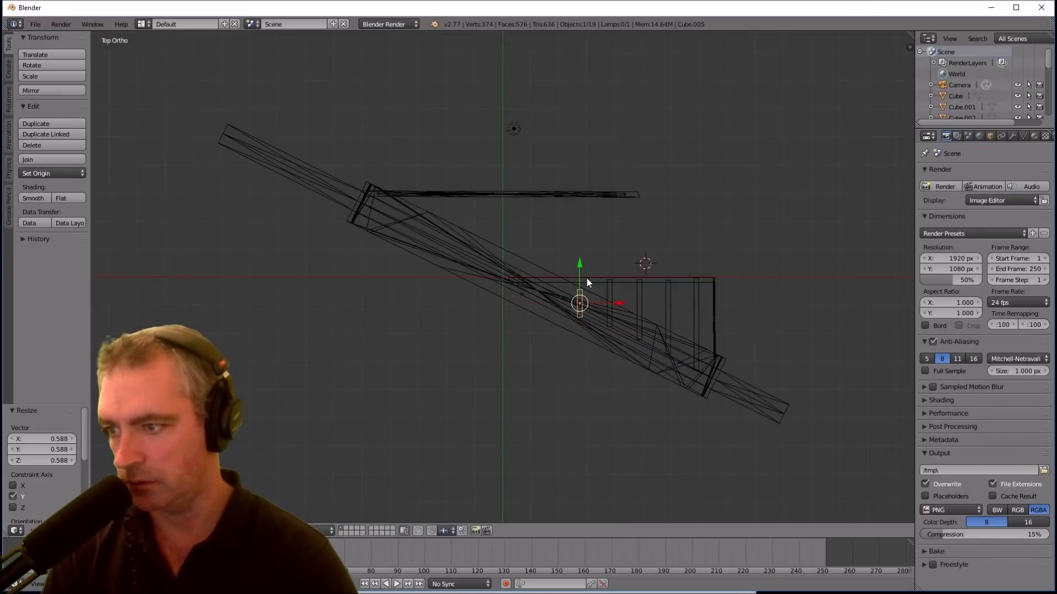
Move the fifth, shortest crossbar about 3.15 units along Y to meet the long bar
key("g")
key("y")
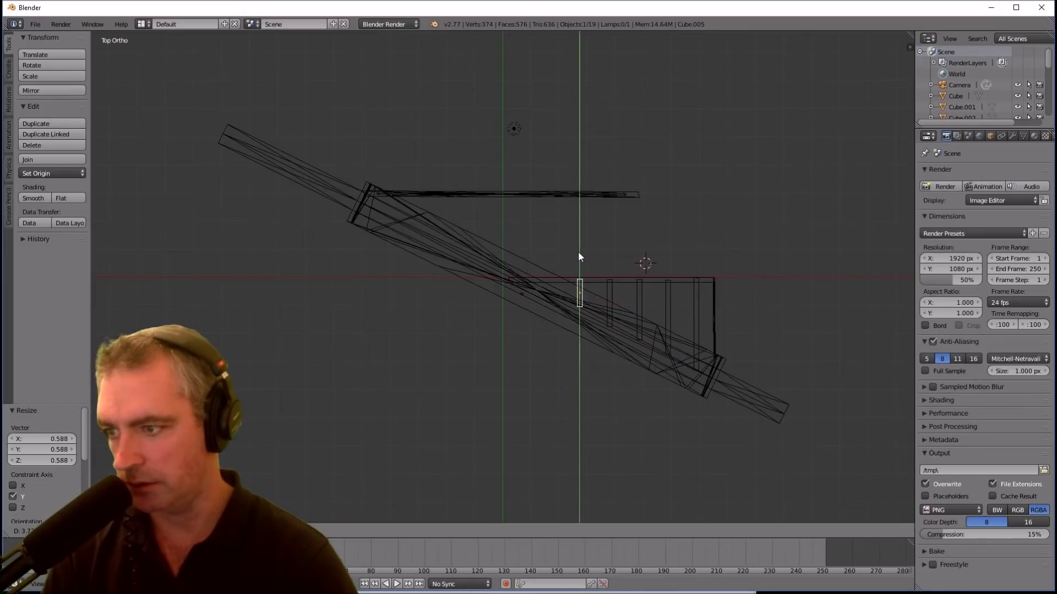
left_click(578, 258)
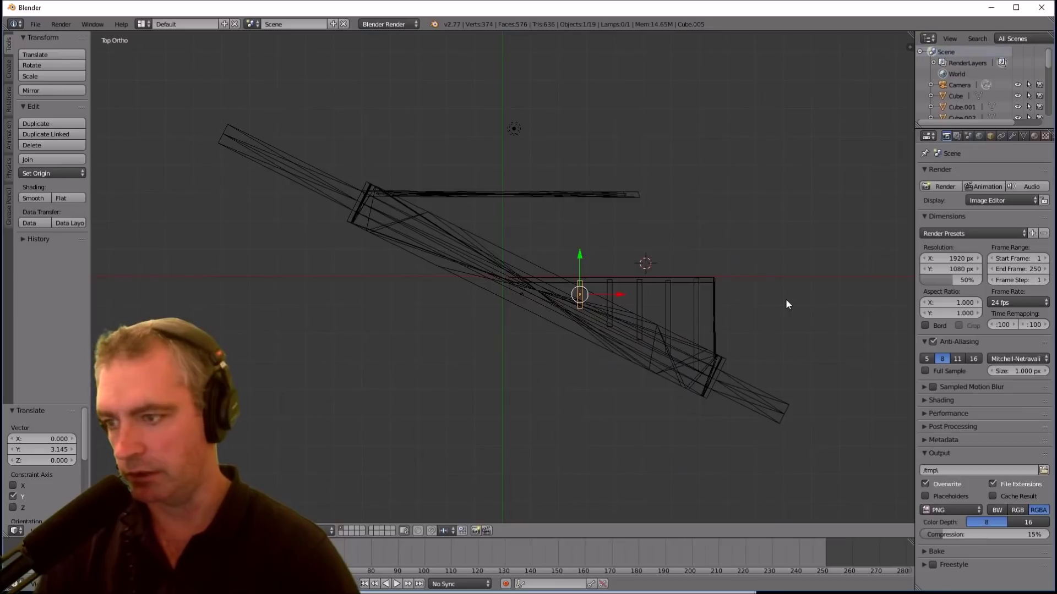
Select the railing's long bar together with all five crossbars
key("KP_1")
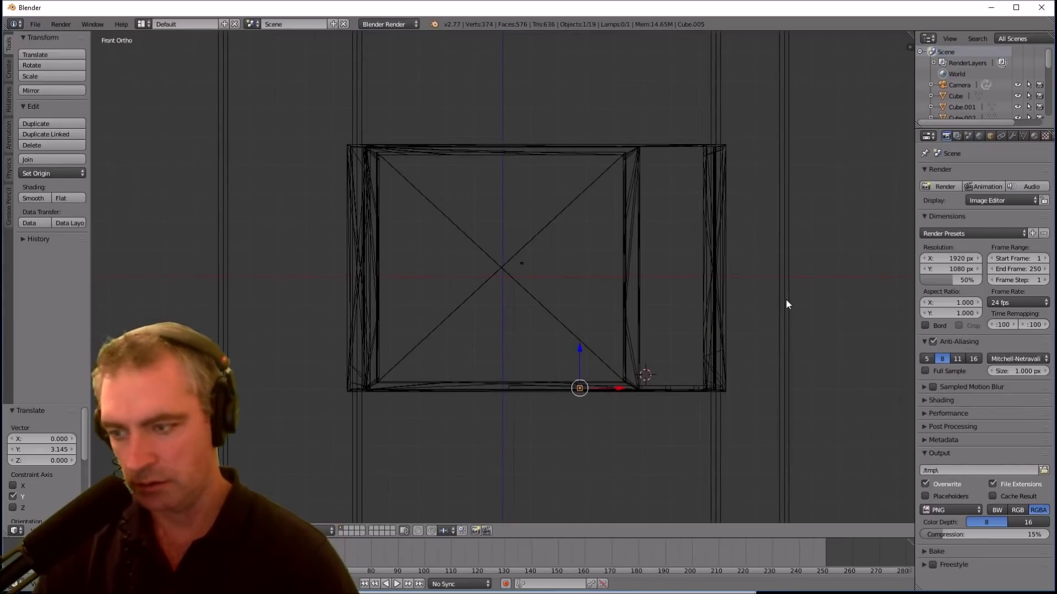
key("KP_3")
middle_click_drag(597, 328, 493, 403)
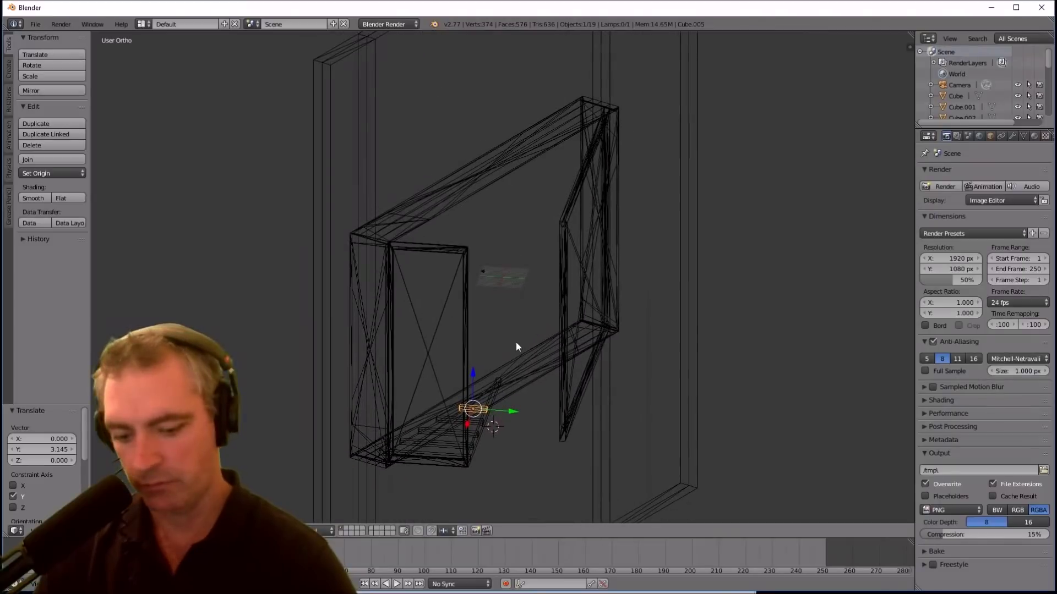
key("KP_7")
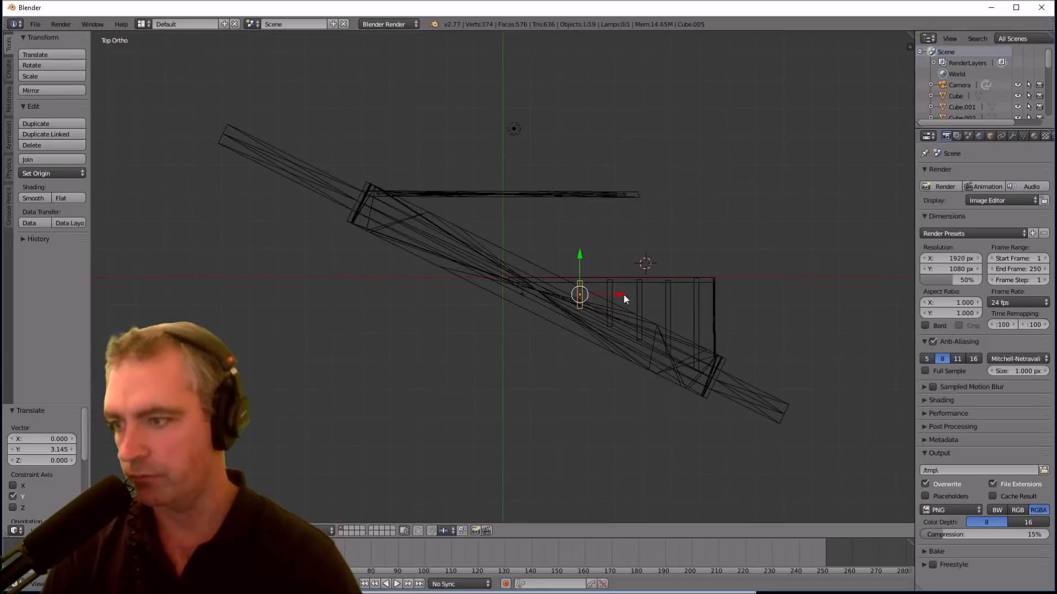
right_click(597, 283, "shift")
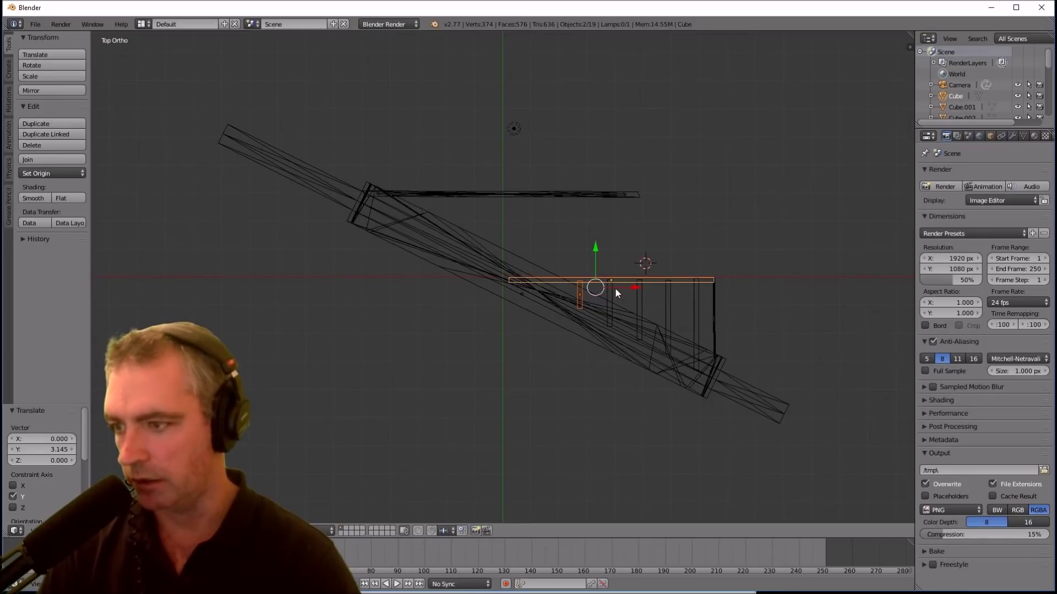
right_click(611, 296, "shift")
right_click(639, 300, "shift")
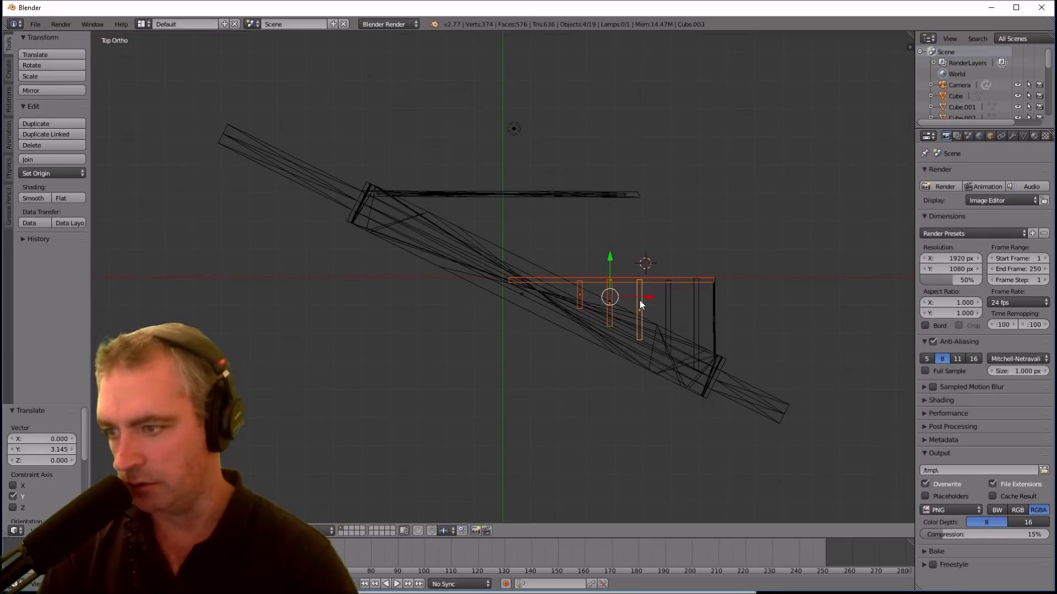
right_click(667, 308, "shift")
right_click(696, 306, "shift")
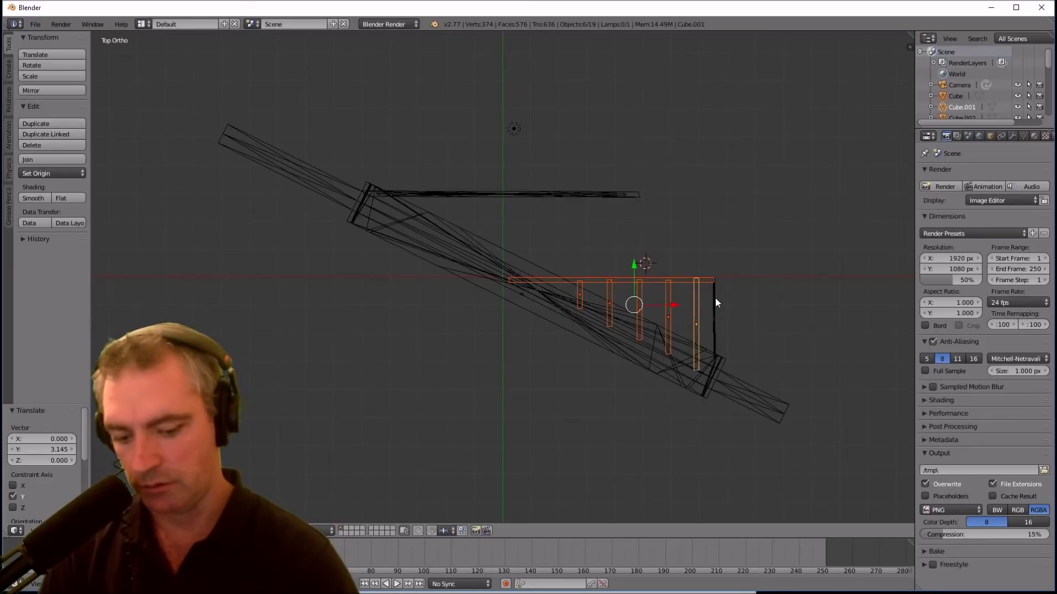
Duplicate the selected railing and raise the copy about 85.3 units along Z
key("KP_1")
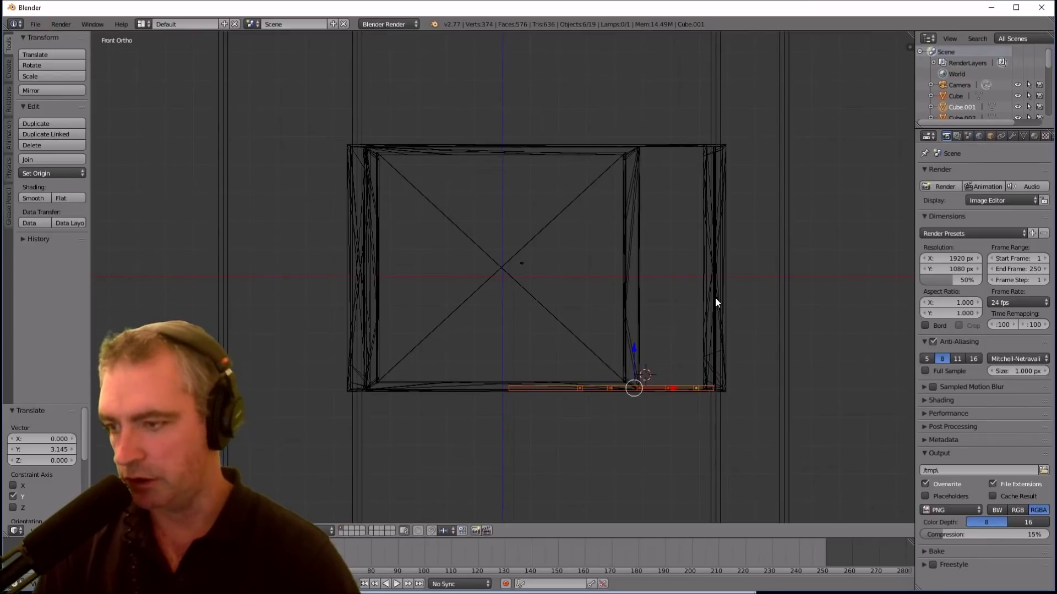
key("shift+d")
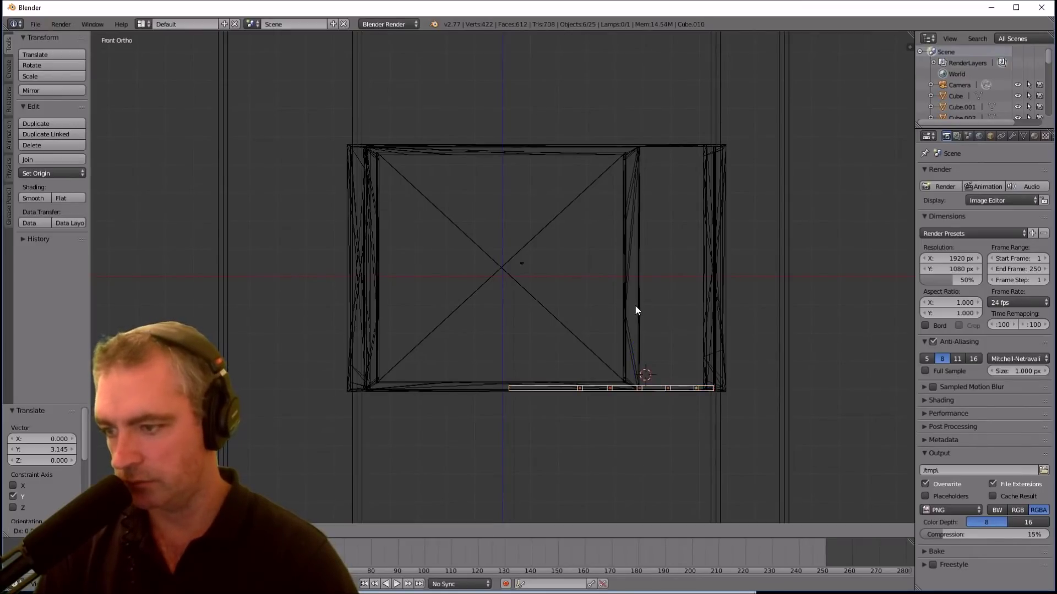
key("x")
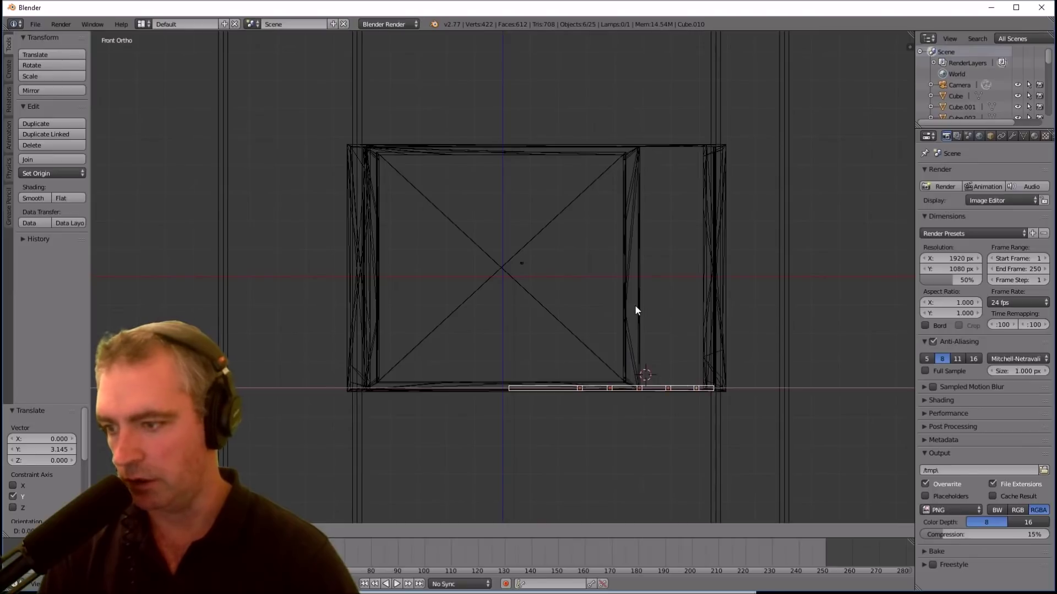
key("y")
key("z")
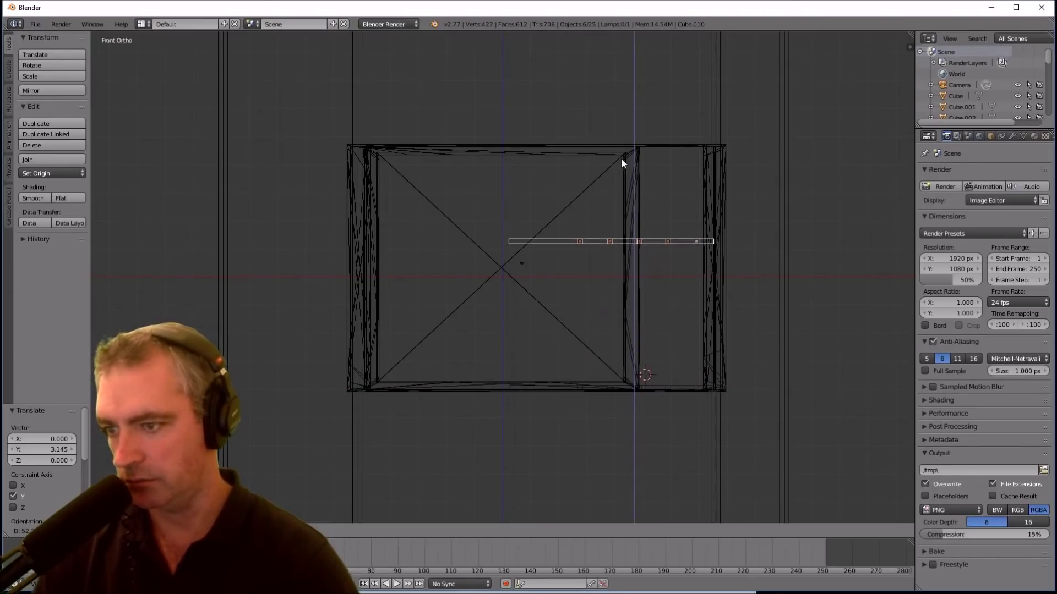
left_click(623, 71)
Switch the viewport from wireframe to a shaded display of the window and its railings
middle_click_drag(637, 452, 567, 223)
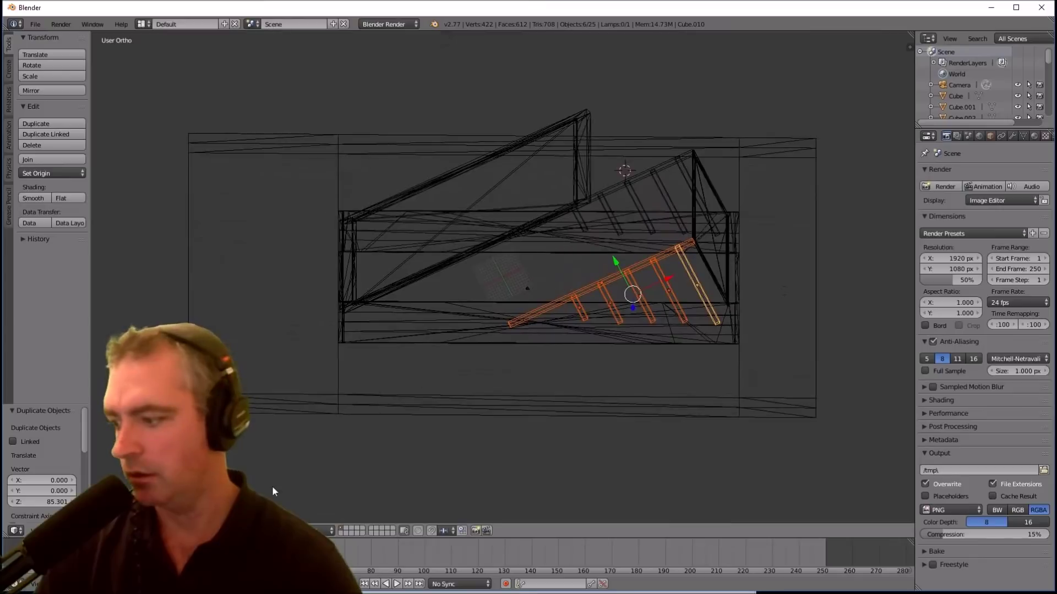
left_click(204, 530)
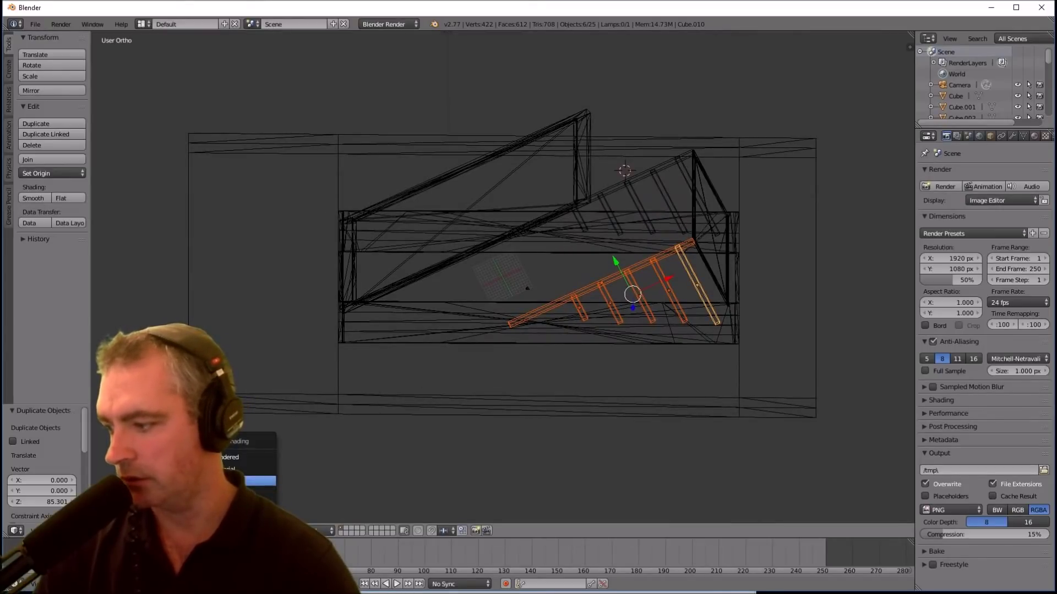
left_click(259, 481)
middle_click_drag(668, 372, 727, 341)
Select both window sashes together with the surrounding outer window frame
right_click(718, 270)
scroll(625, 224, "up", 1)
scroll(626, 222, "down", 1)
scroll(622, 215, "up", 1)
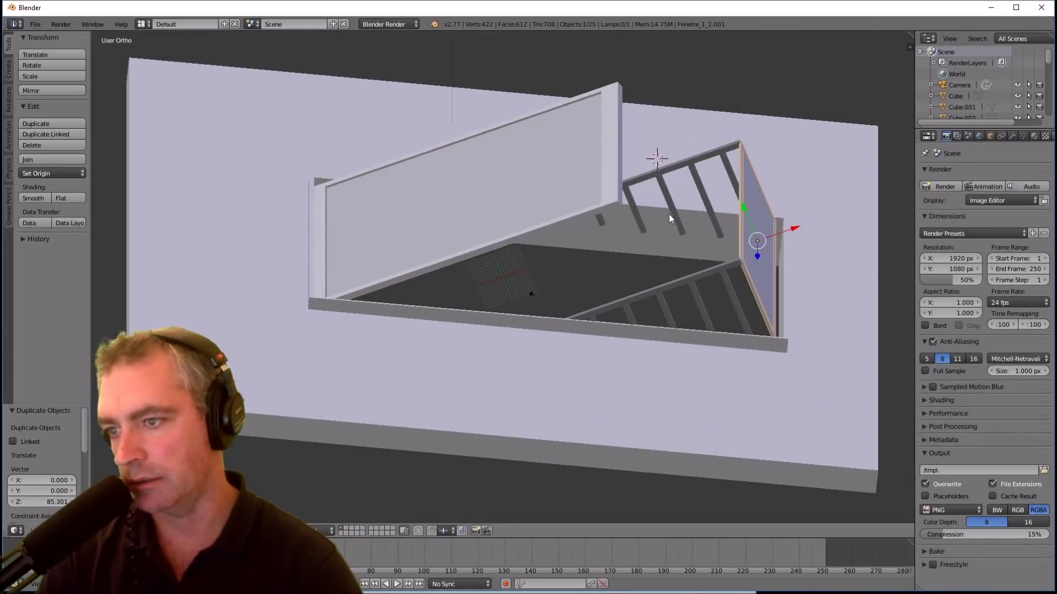
right_click(611, 172)
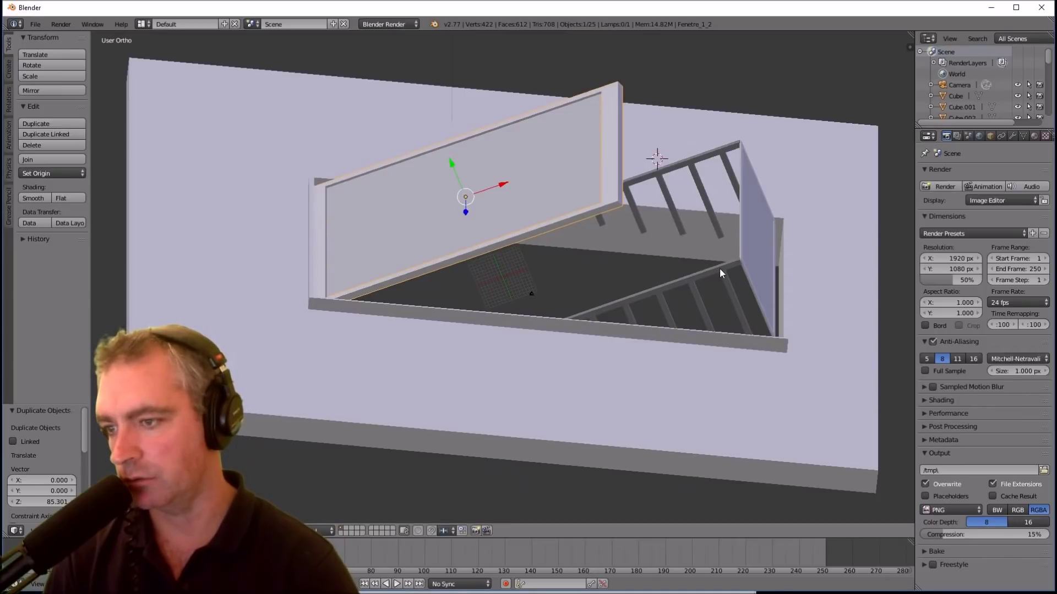
right_click(743, 270, "shift")
right_click(735, 266, "shift")
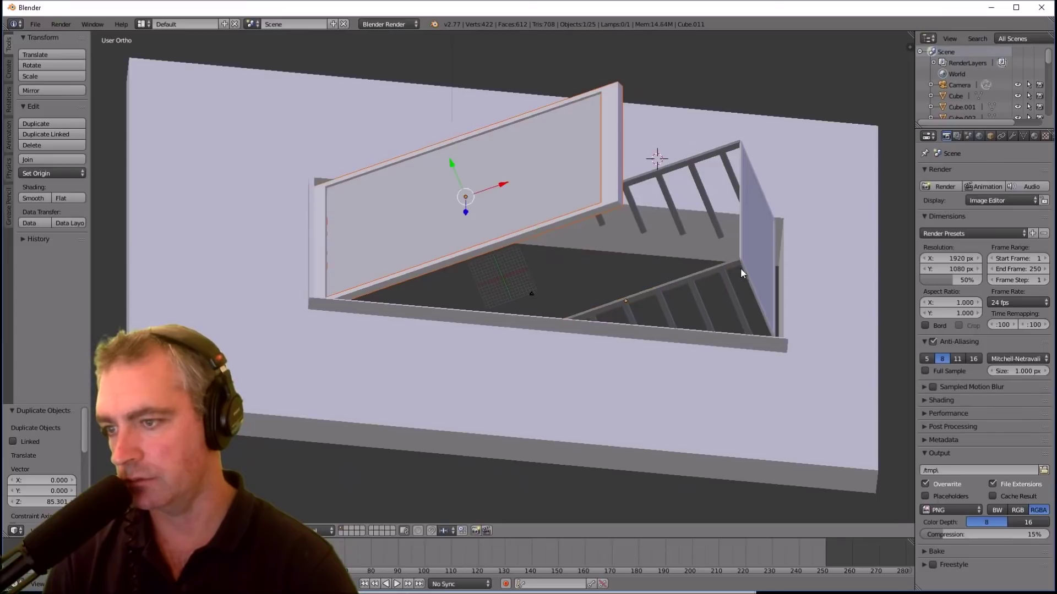
right_click(745, 272, "shift")
middle_click_drag(665, 340, 637, 325)
right_click(619, 285, "shift")
mouse_move(789, 292)
middle_mouse_down()
mouse_move(789, 308)
mouse_move(794, 295)
mouse_move(771, 302)
mouse_move(806, 284)
middle_mouse_up()
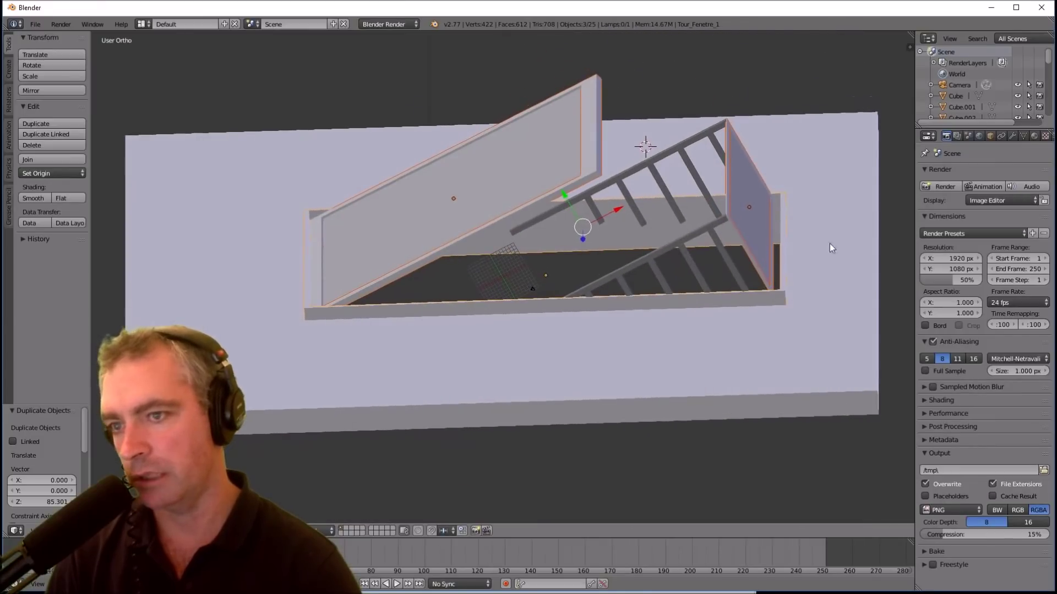
Set the diffuse colour of the window frame's "white" material to black
left_click(1034, 135)
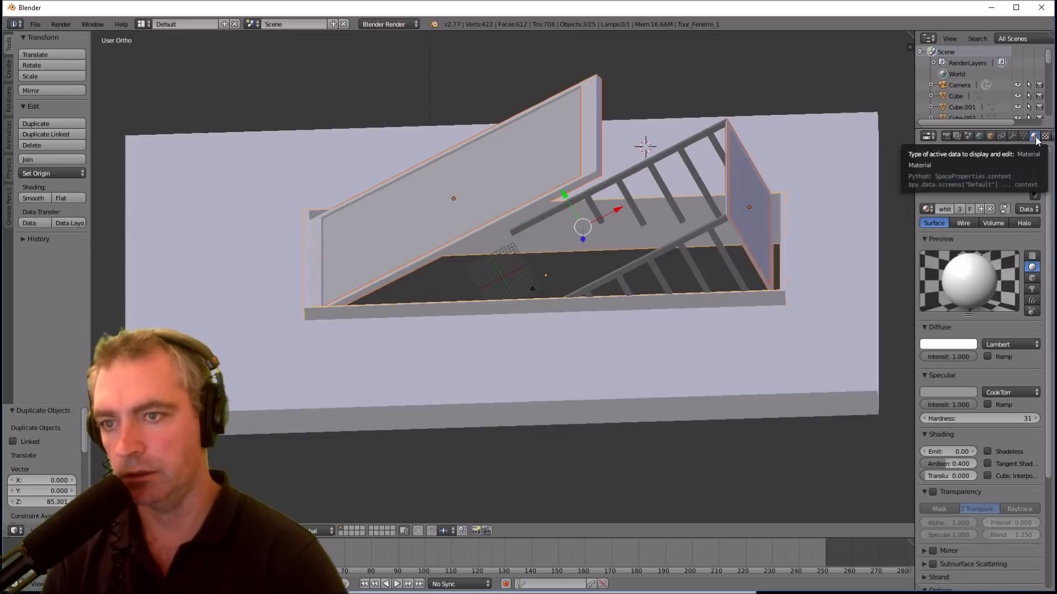
left_click(946, 345)
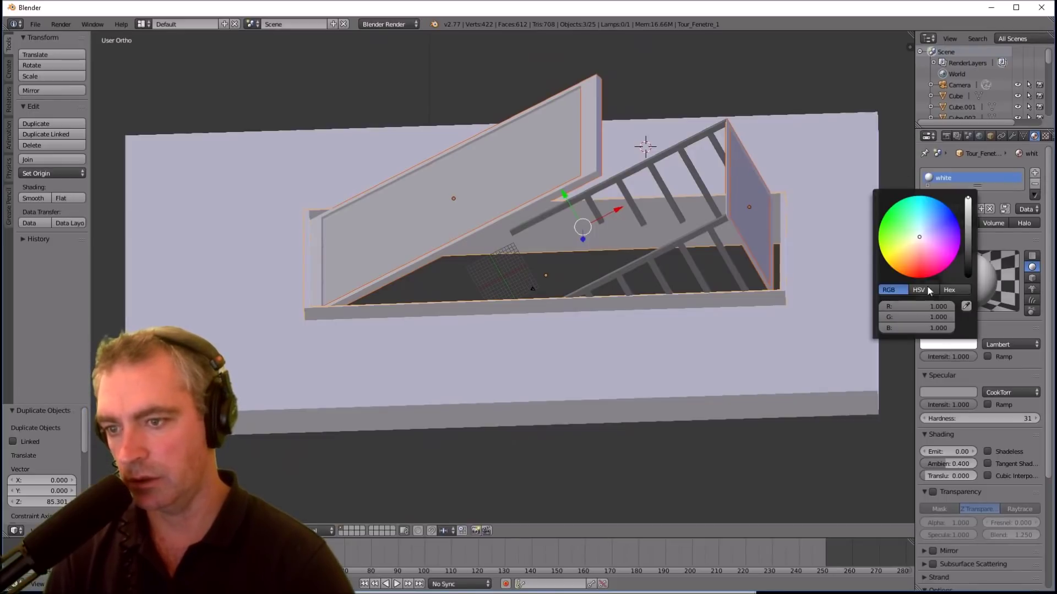
left_click_drag(968, 199, 968, 277)
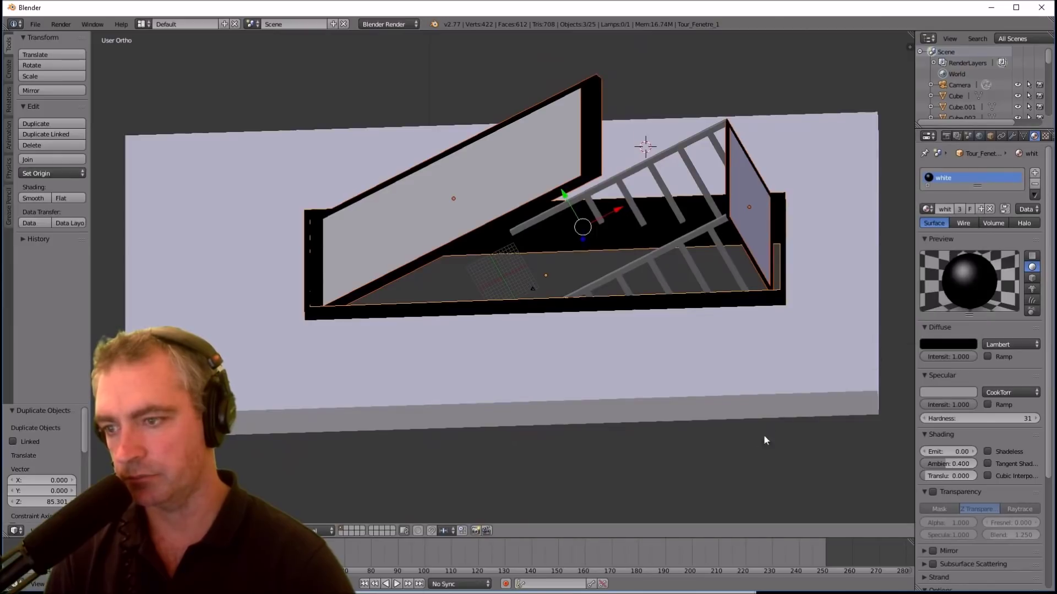
middle_click_drag(801, 320, 741, 282)
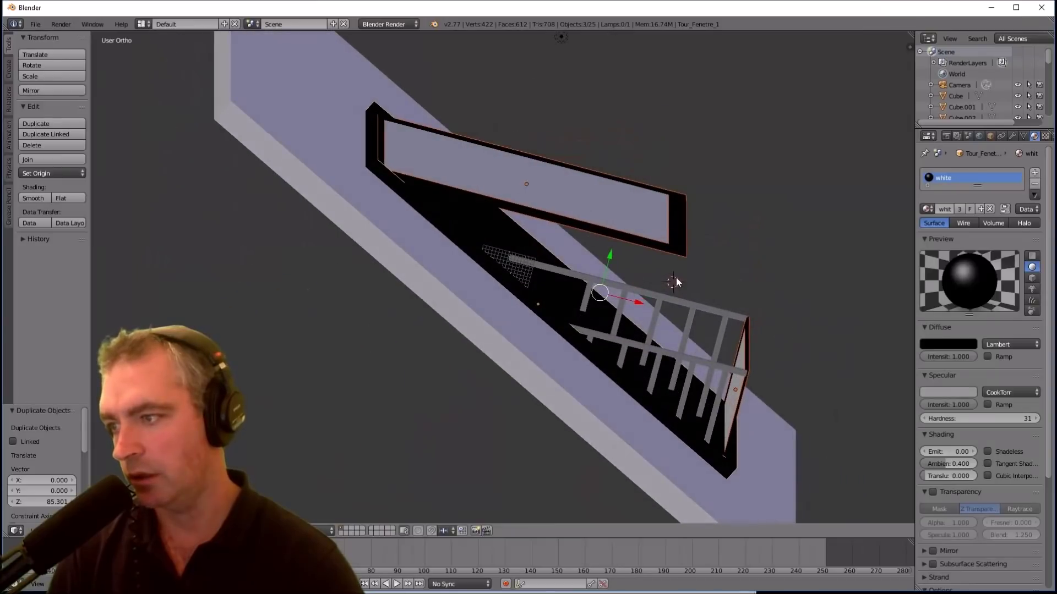
middle_click_drag(409, 307, 393, 299)
Export the scene as a Wavefront OBJ file named roofBalconyWindow2.obj in the House folder
left_click(35, 24)
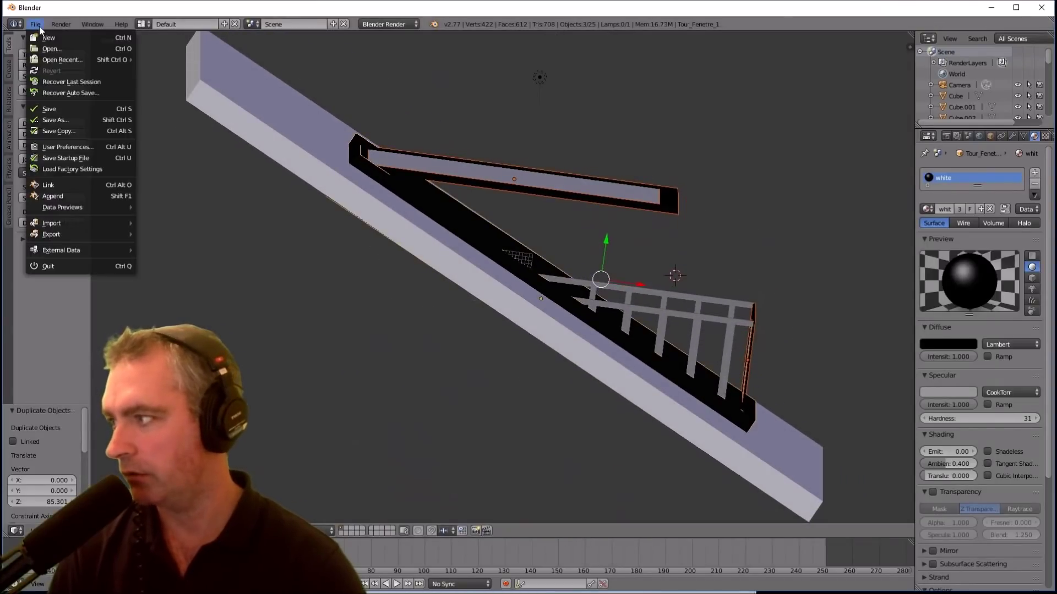
mouse_move(63, 237)
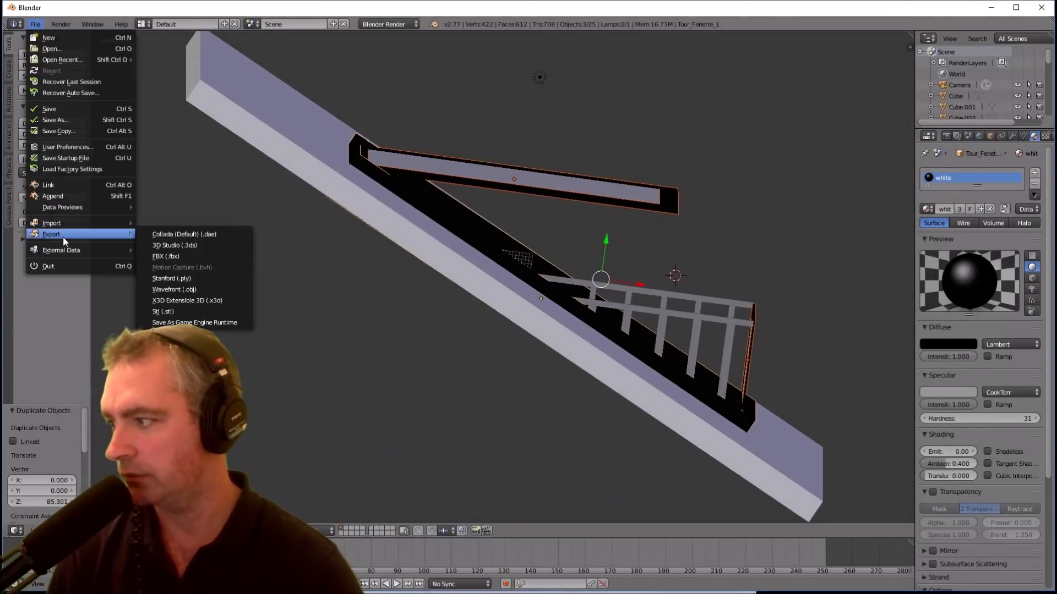
left_click(185, 292)
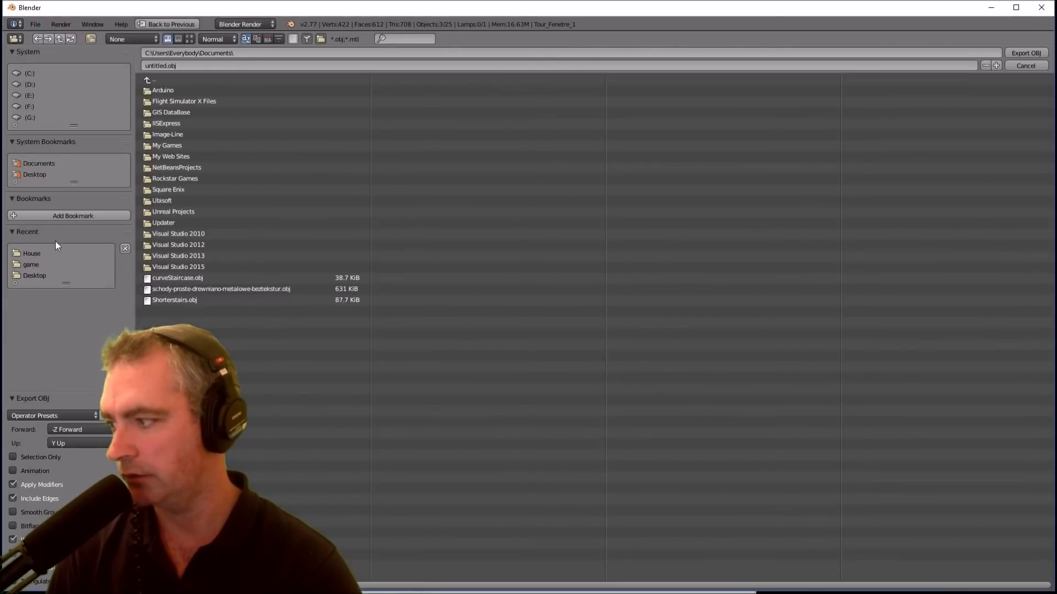
left_click(30, 254)
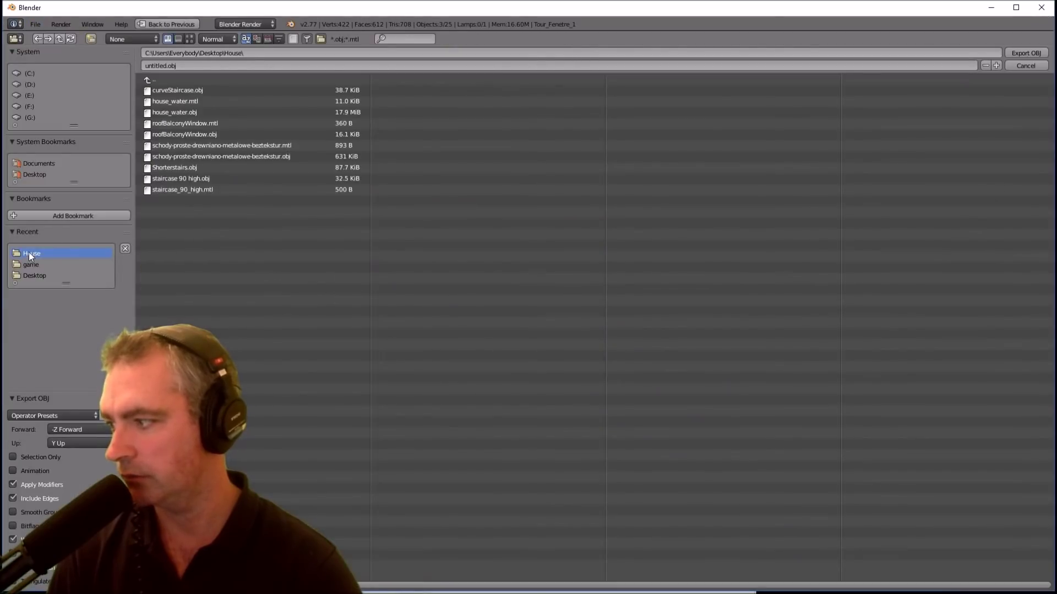
left_click(176, 135)
left_click(201, 66)
left_click(201, 66)
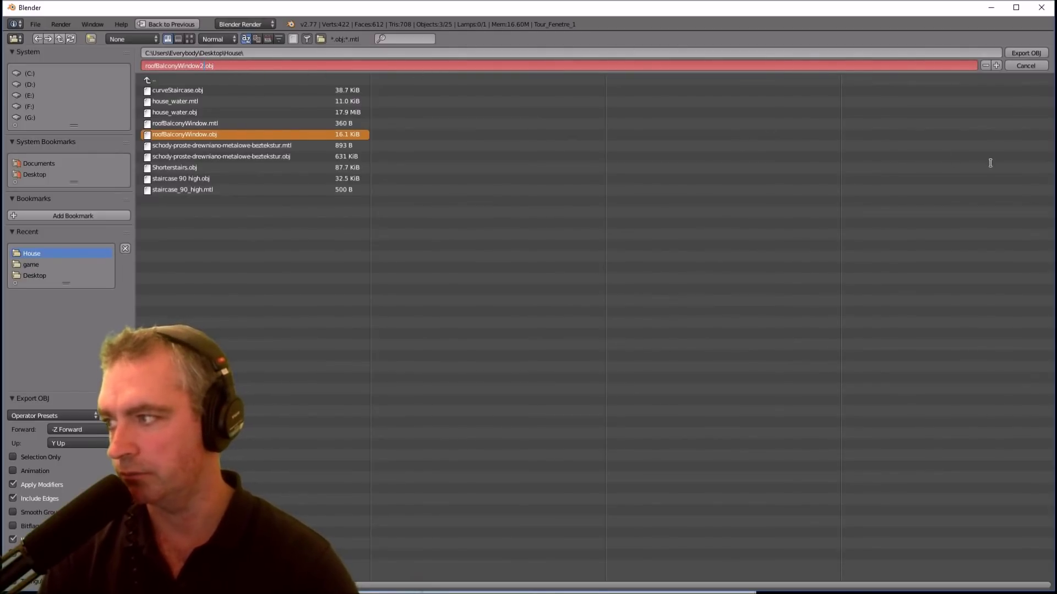
left_click(1024, 53)
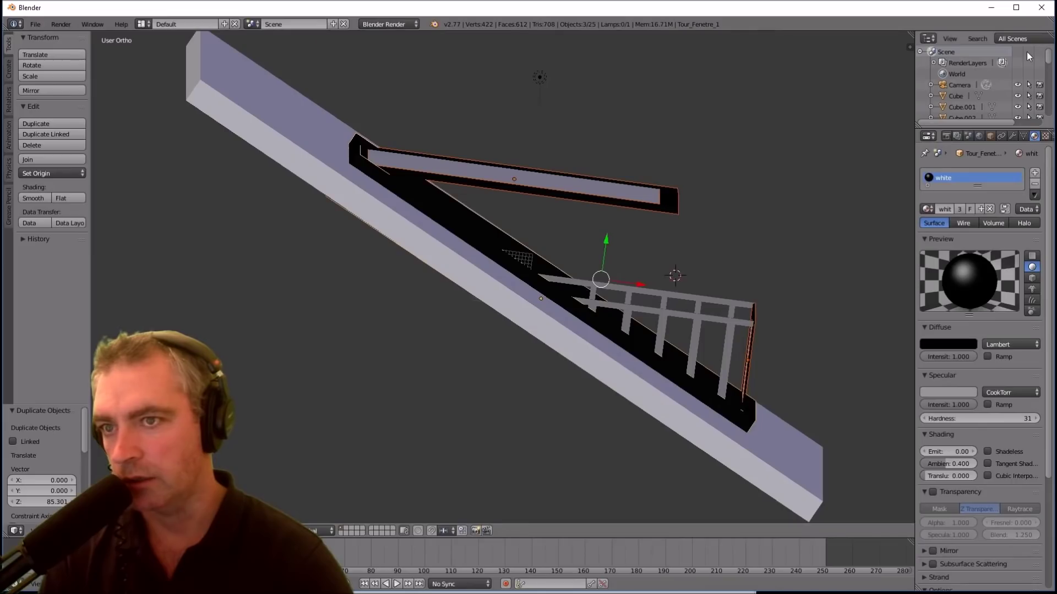
Switch to Sweet Home 3D, maximize its window and open the recent home house_water.sh3d
left_click(994, 7)
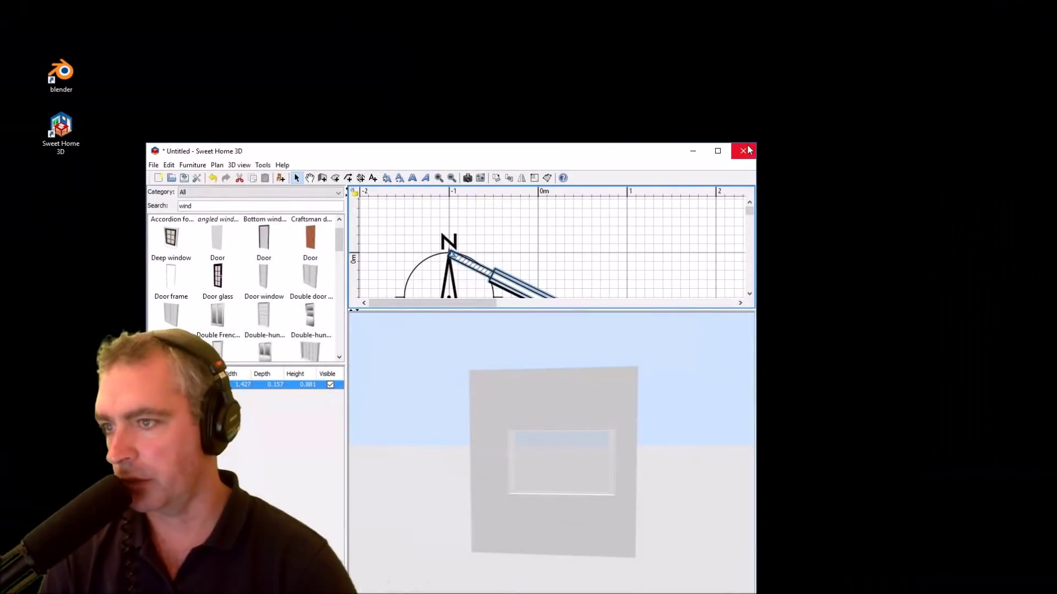
left_click(715, 149)
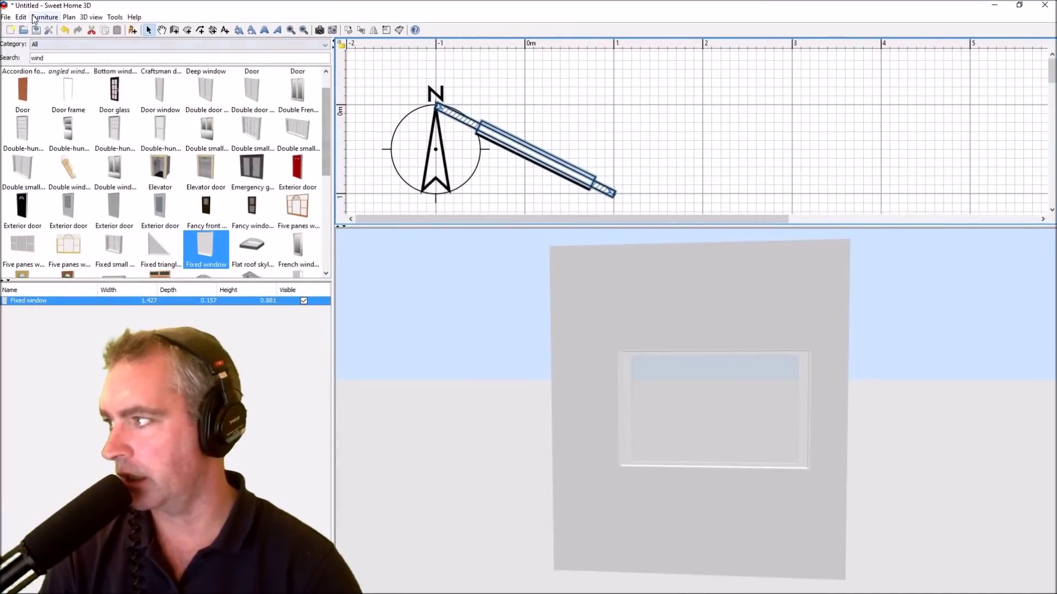
left_click(5, 17)
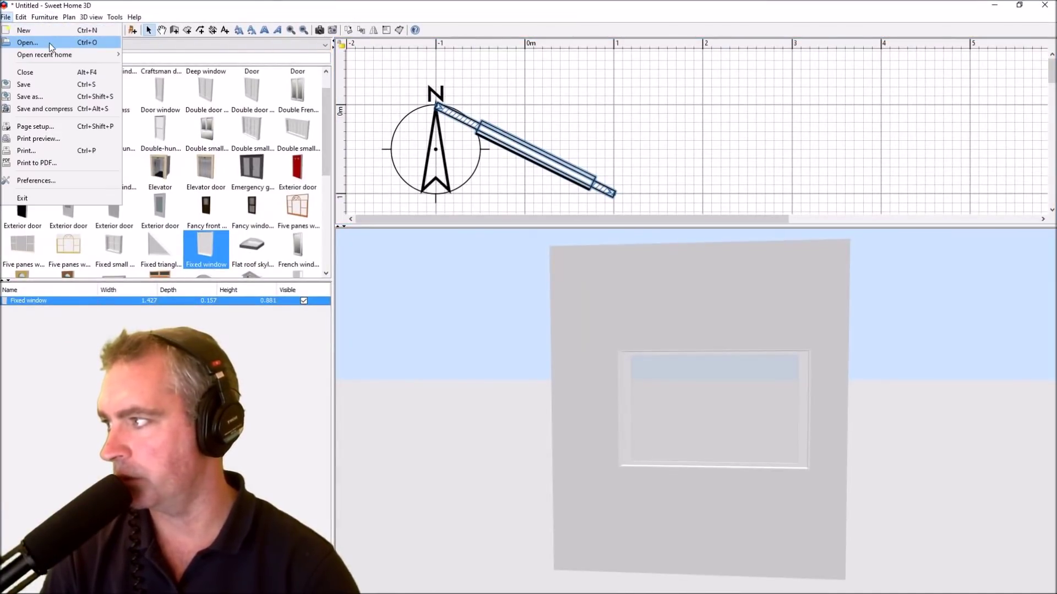
mouse_move(60, 55)
left_click(164, 60)
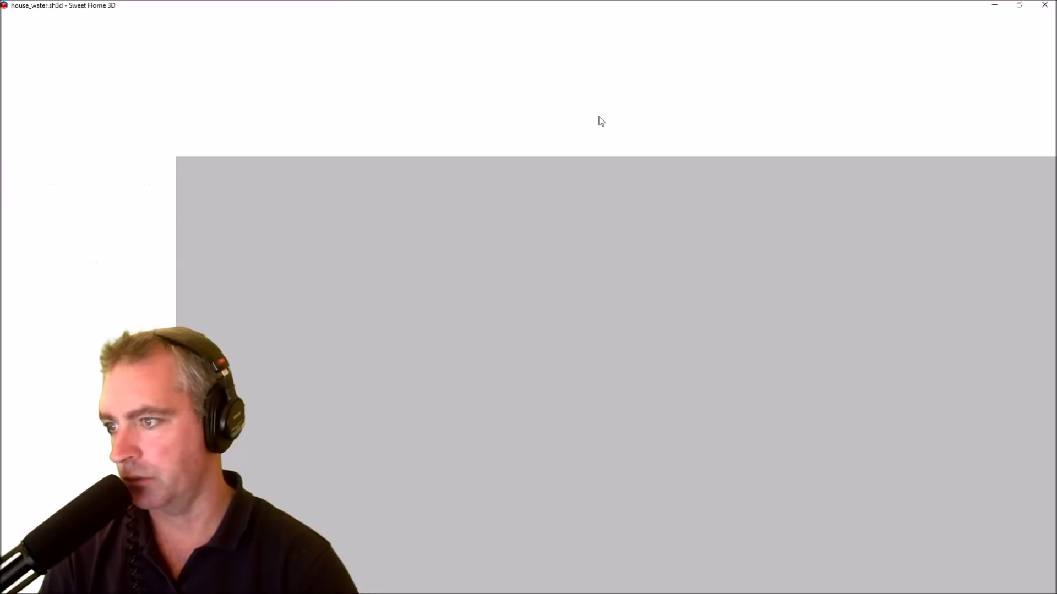
scroll(604, 321, "down", 5)
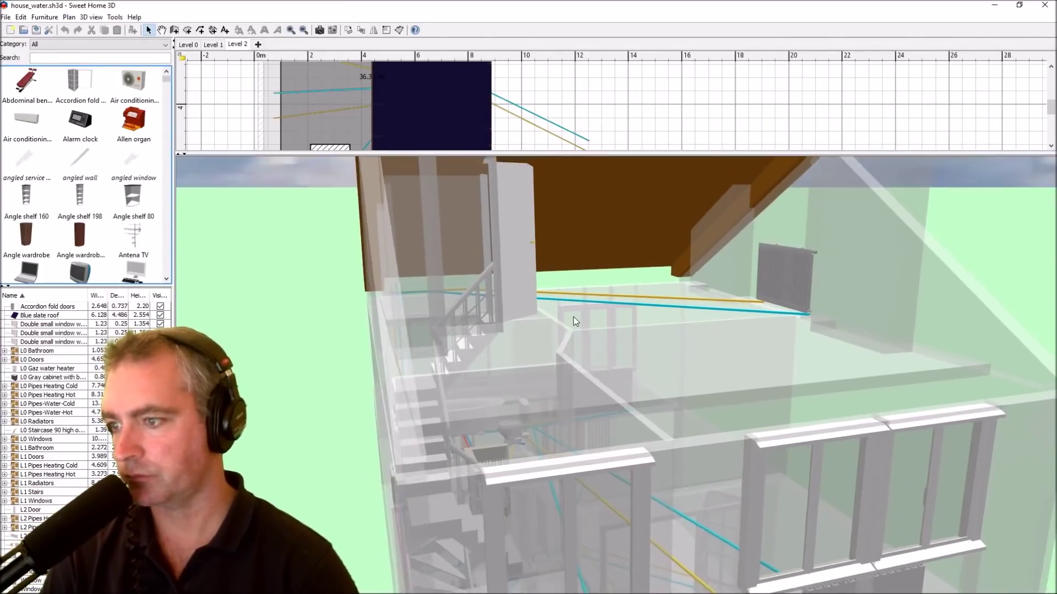
scroll(584, 308, "down", 3)
Start a furniture import into the catalog and choose the roofBalconyWindow2 model
right_click(111, 146)
left_click(147, 153)
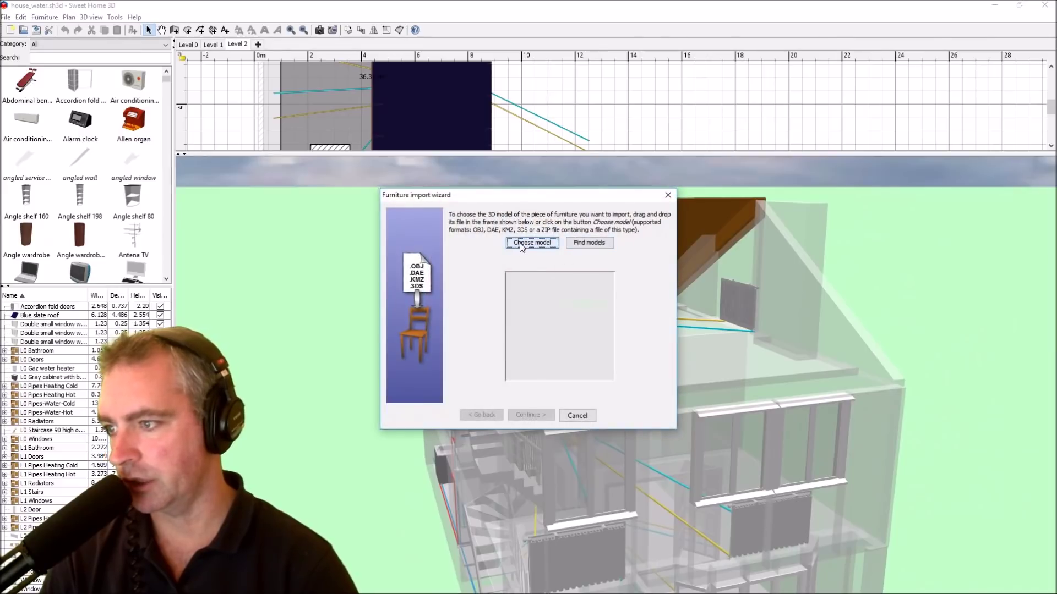
left_click(521, 244)
left_click_drag(578, 381, 677, 381)
left_click(677, 270)
left_click(693, 396)
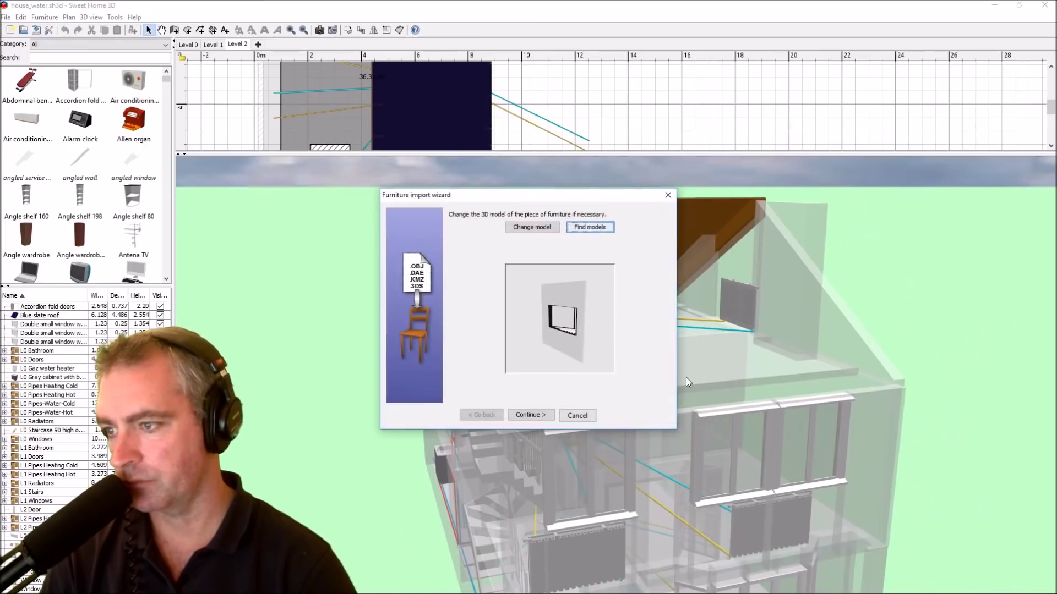
left_click_drag(569, 344, 605, 304)
Proceed to the orientation check and rotate the model by quarter turns right, down and right again
left_click(530, 415)
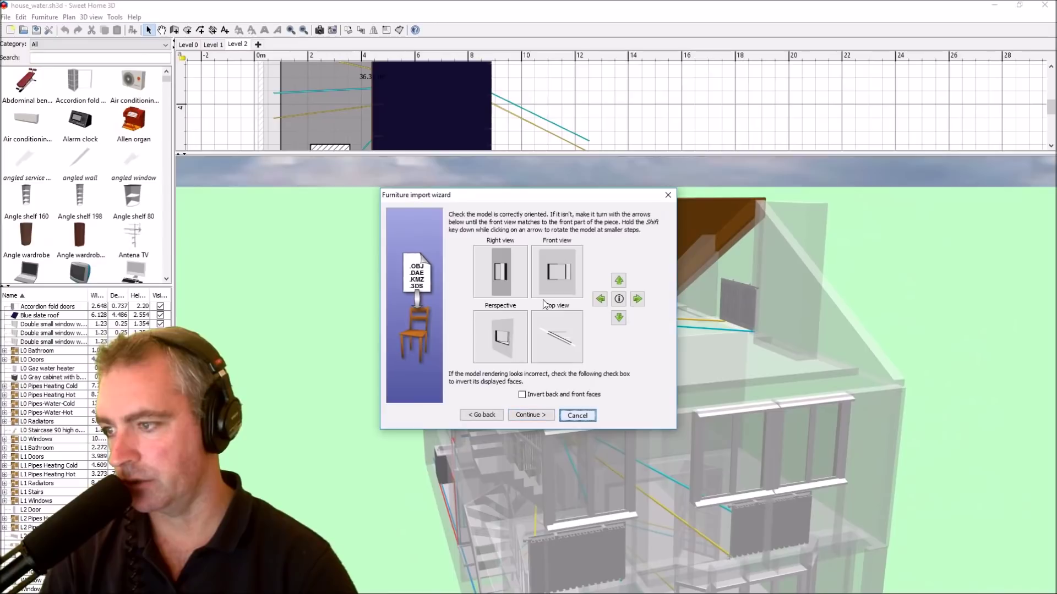
left_click_drag(516, 345, 498, 344)
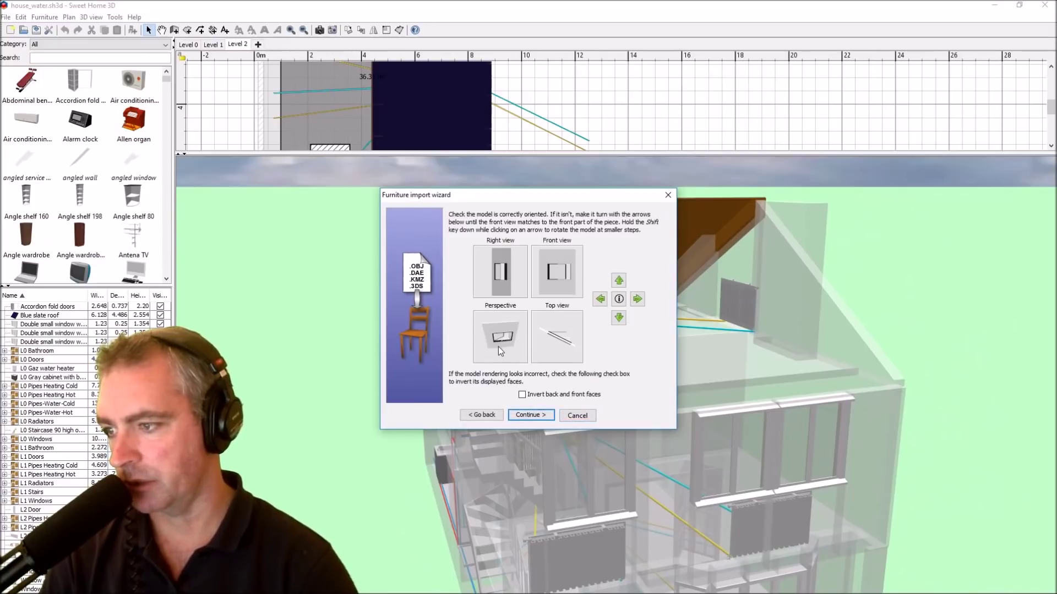
left_click(637, 299)
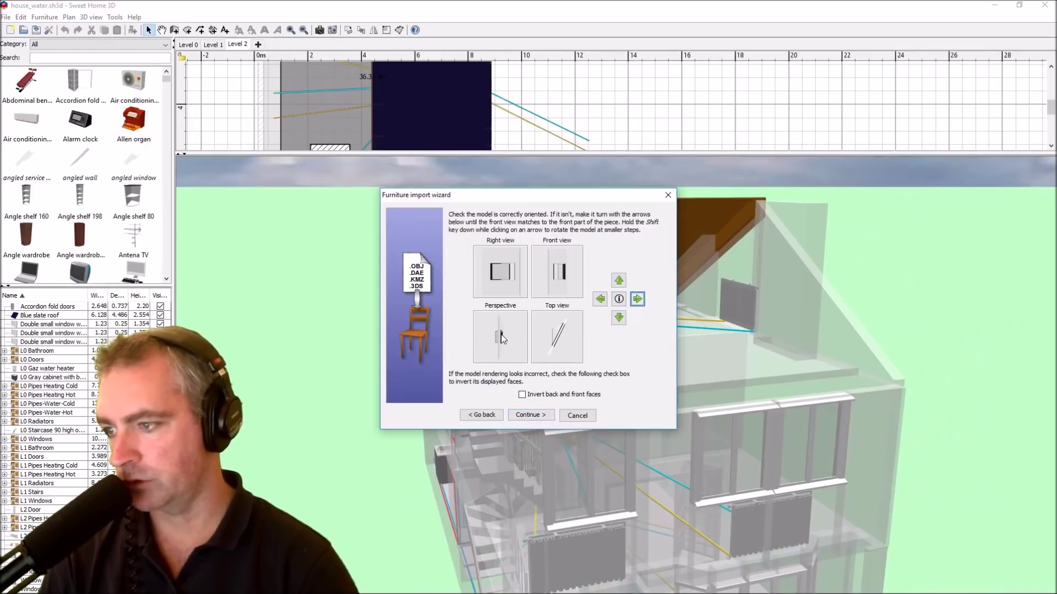
left_click(620, 318)
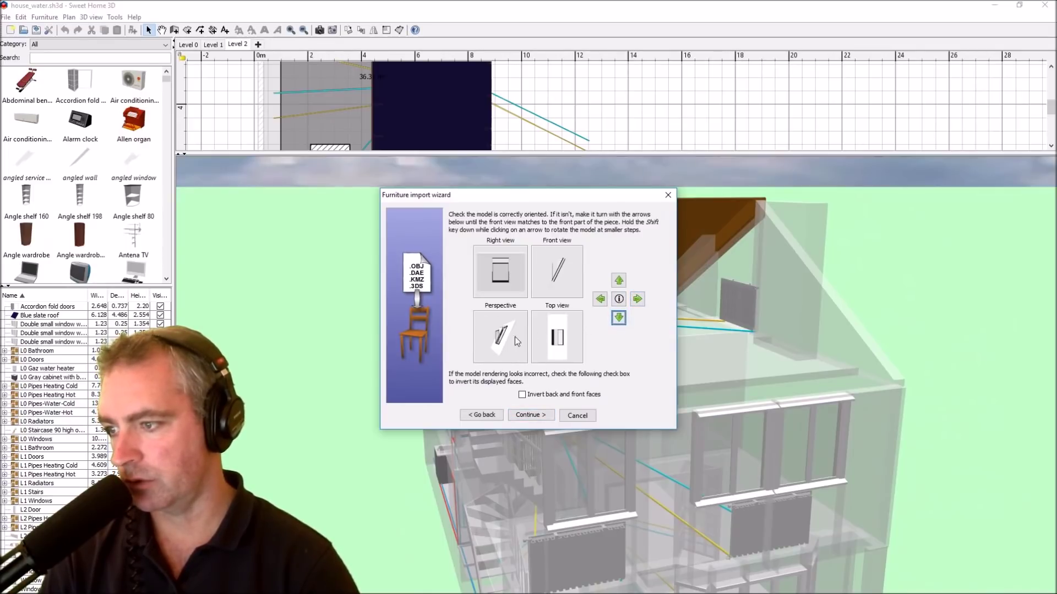
left_click(637, 300)
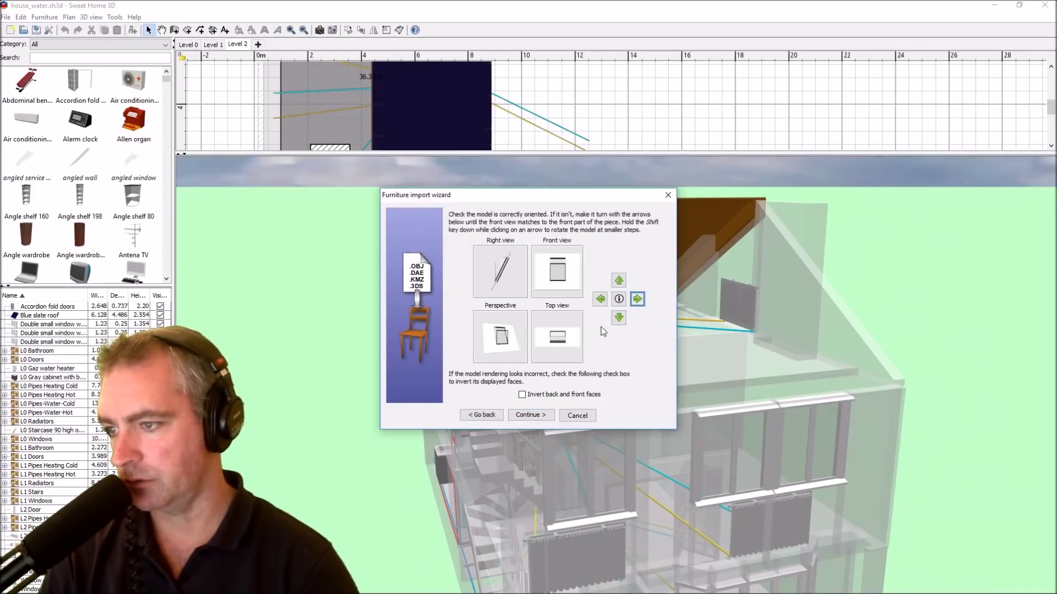
Try alternating downward and rightward quarter turns to reorient the model in the orientation check
left_click(620, 319)
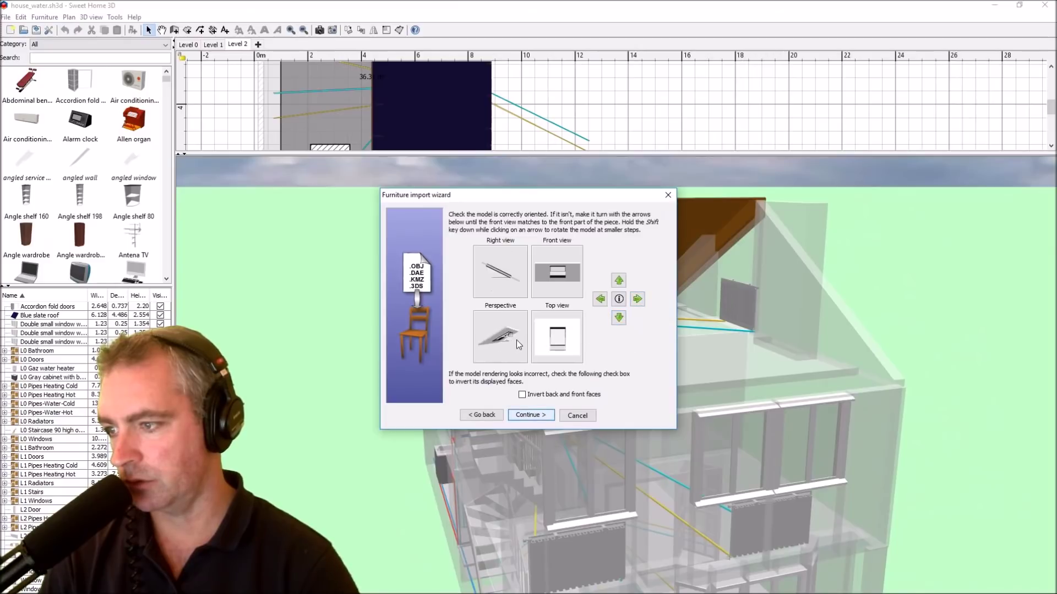
left_click(638, 300)
left_click(638, 300)
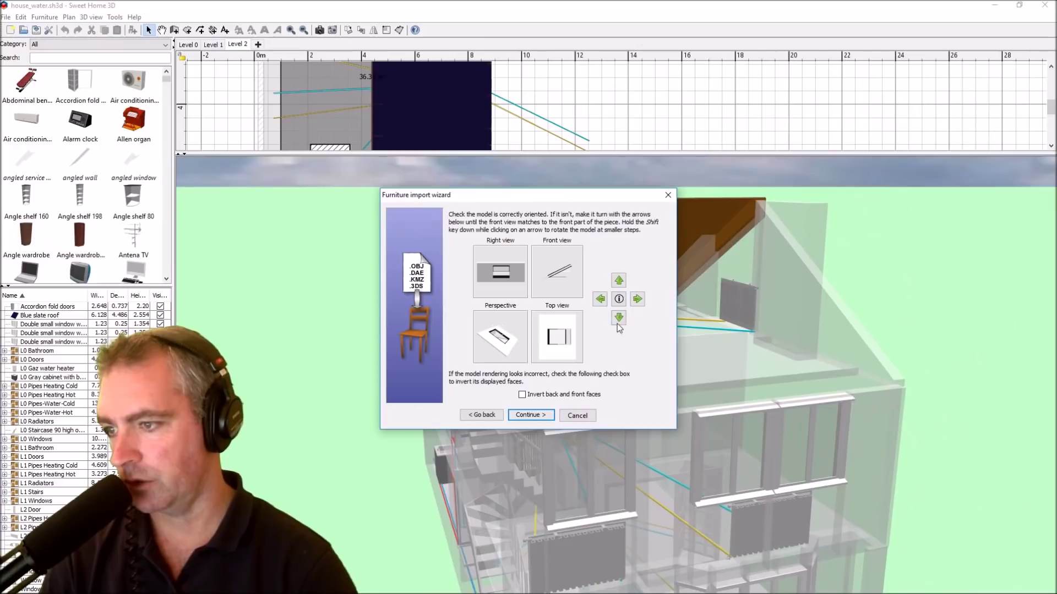
left_click(619, 320)
left_click(635, 303)
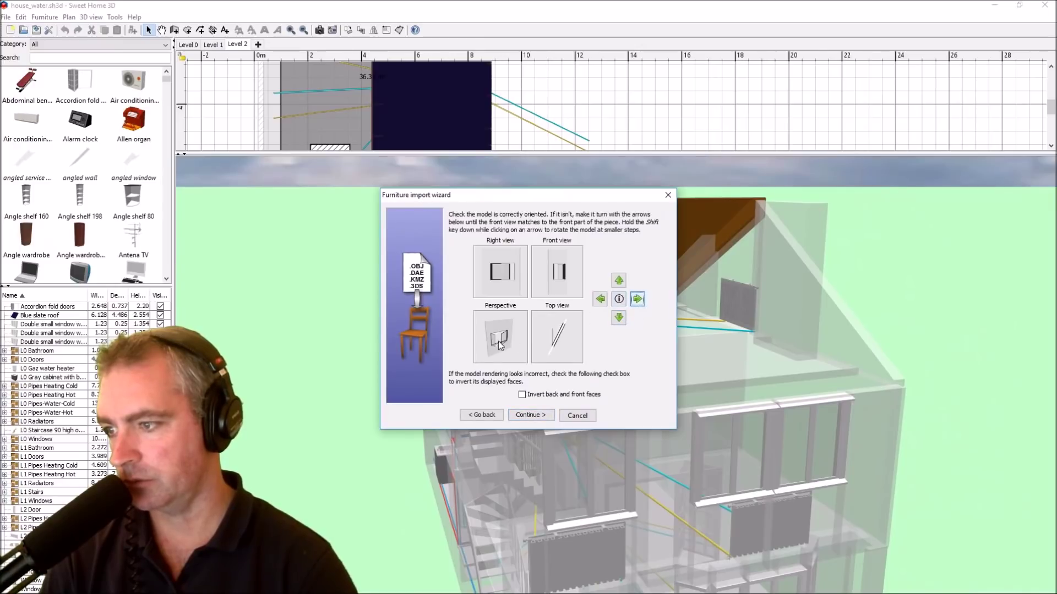
left_click(619, 318)
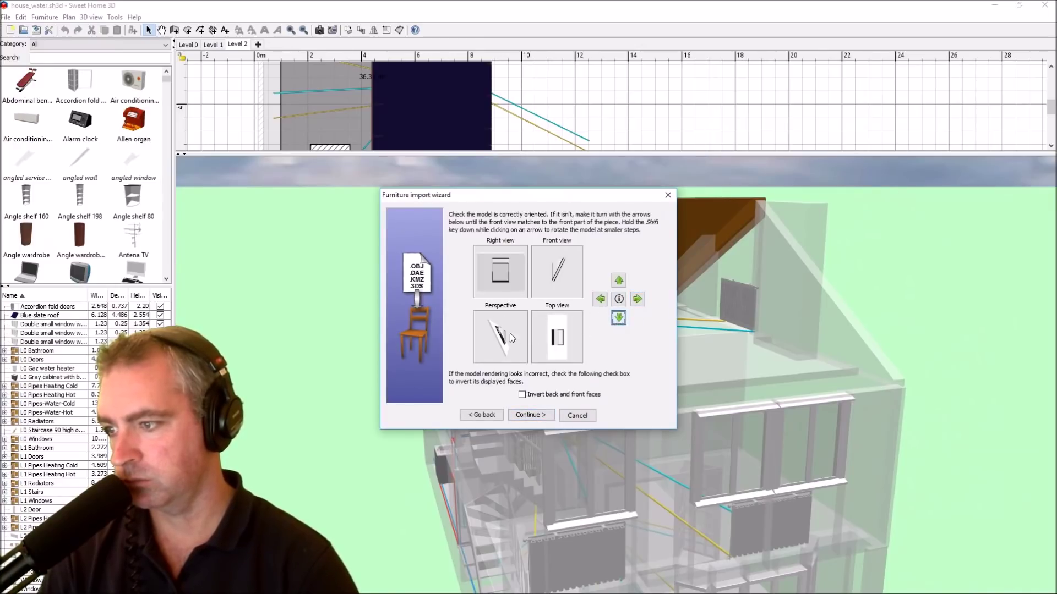
left_click(637, 299)
Rotate the model a quarter turn upward so the roof panel lies at a shallow slope
left_click_drag(504, 336, 477, 339)
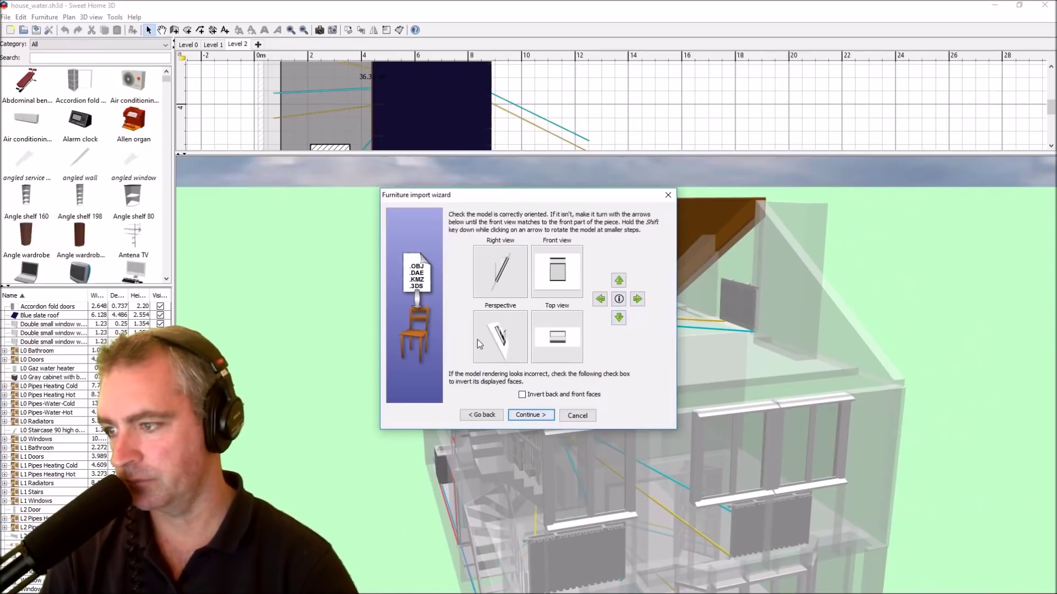
left_click(618, 280)
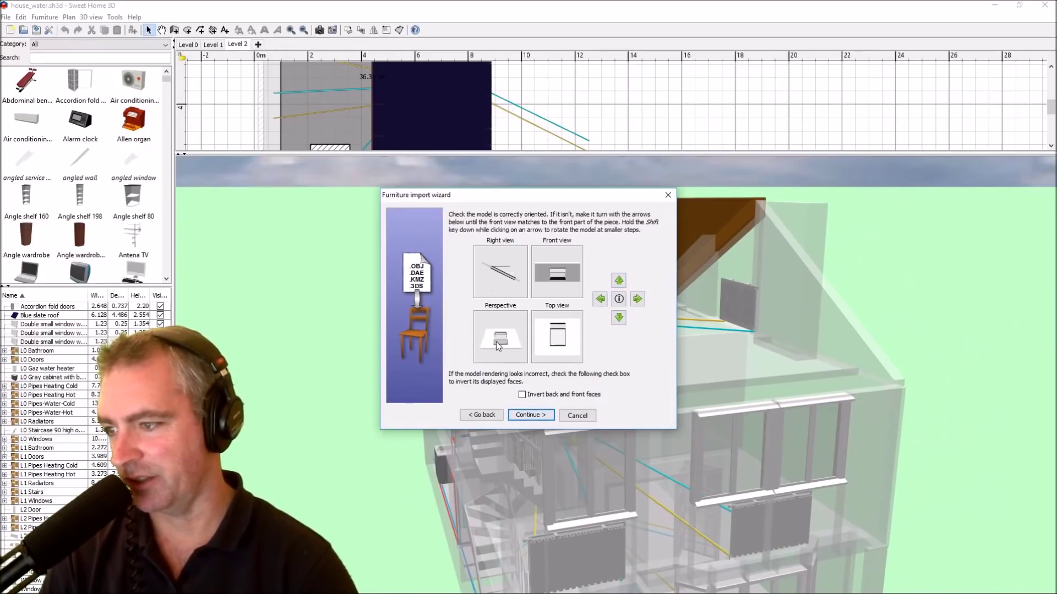
mouse_move(514, 346)
left_mouse_down()
mouse_move(499, 345)
mouse_move(512, 338)
left_mouse_up()
Accept the orientation, keep the name roofBalconyWindow2 and the suggested details, and finish the furniture import
left_click(532, 416)
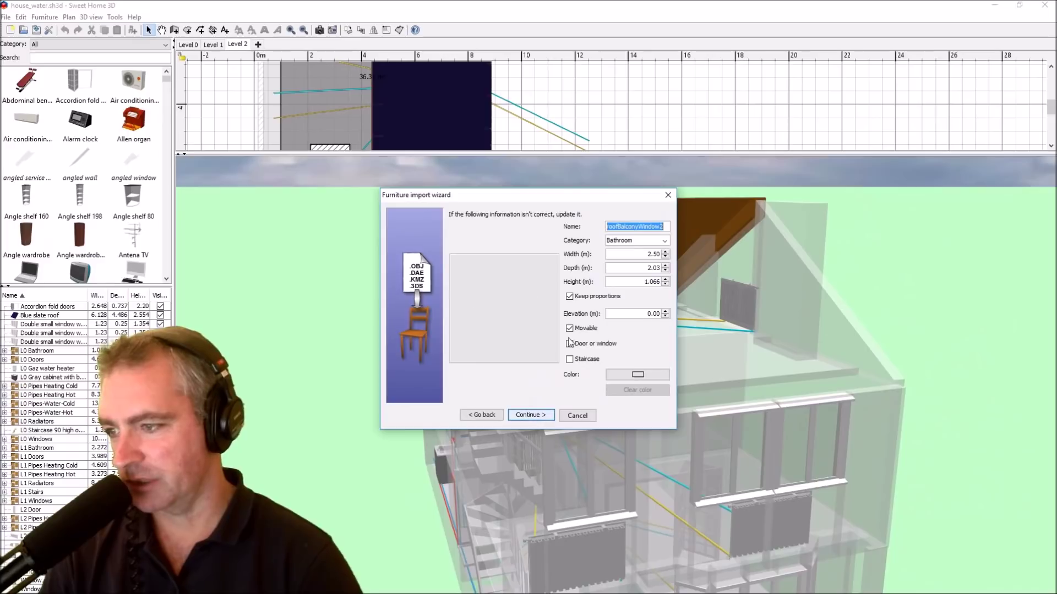
left_click(532, 417)
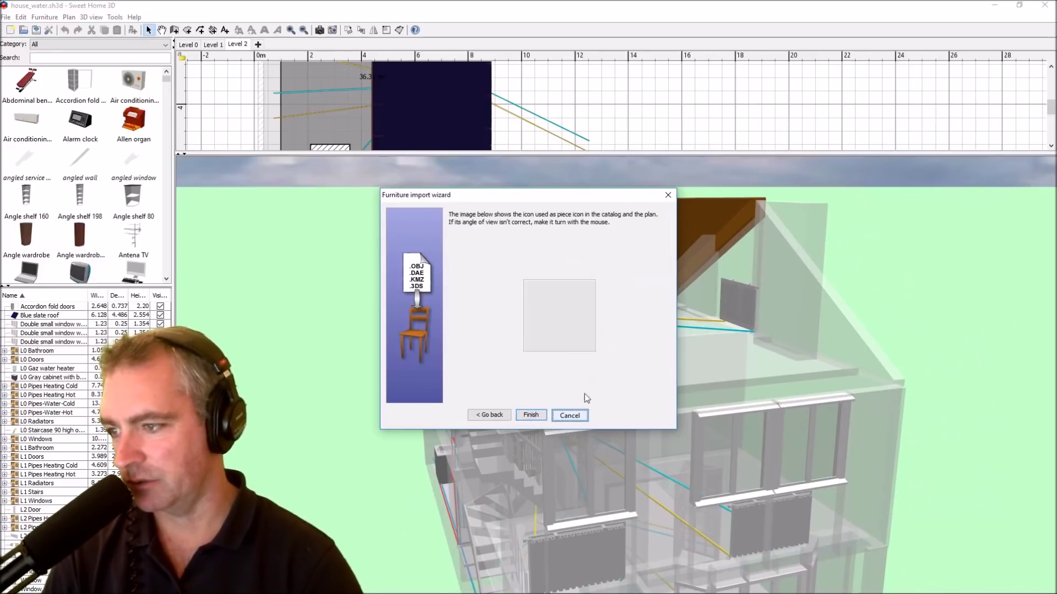
left_click(535, 413)
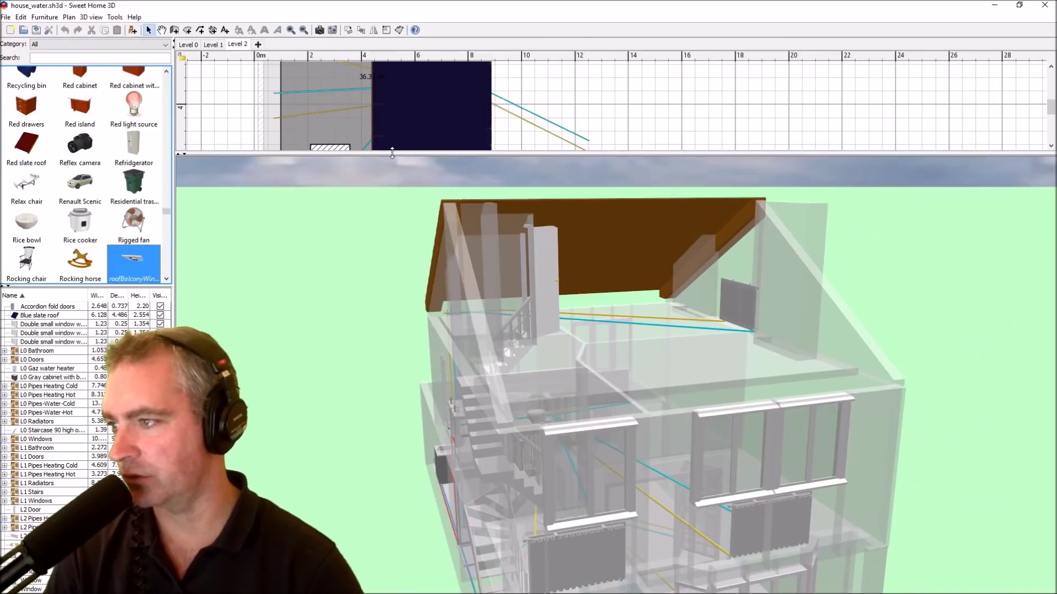
Place roofBalconyWindow2 over the uncovered roof half on Level 2 and rotate it a quarter turn to follow the roof slope
left_click_drag(393, 157, 403, 334)
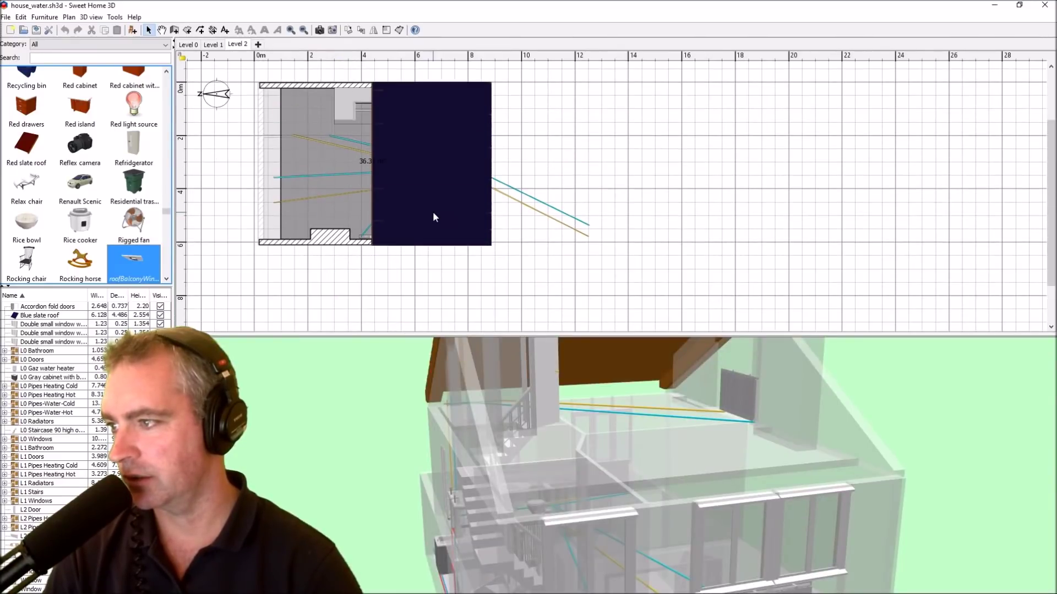
left_click_drag(136, 263, 300, 138)
left_click_drag(641, 466, 687, 471)
left_click_drag(302, 135, 274, 240)
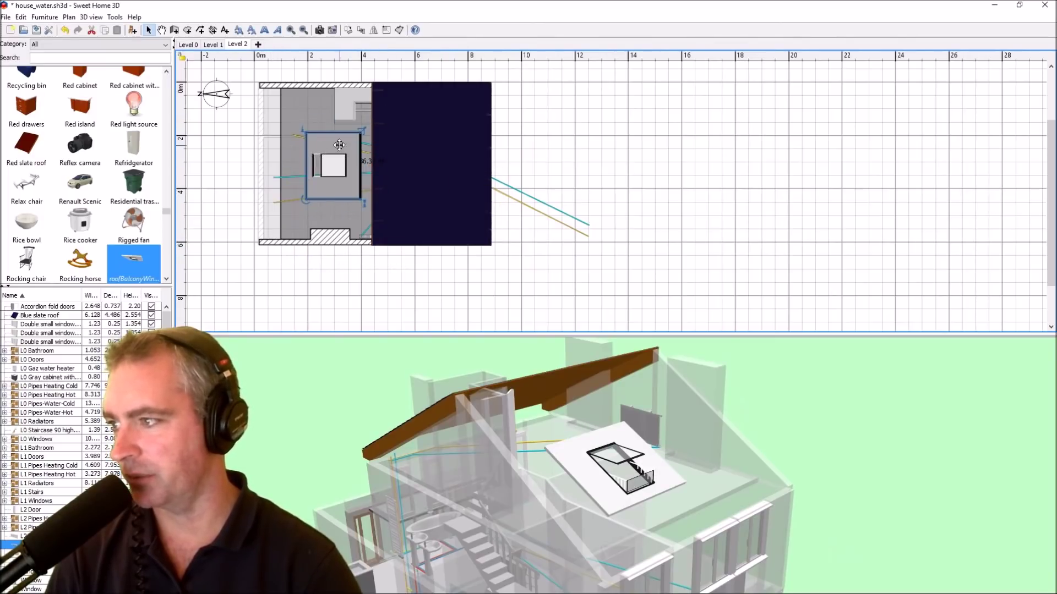
Stretch the balcony window from the outer house corner to the blue roof edge and raise its height to about 2.575 m
left_click_drag(330, 142, 372, 82)
left_click_drag(372, 82, 373, 81)
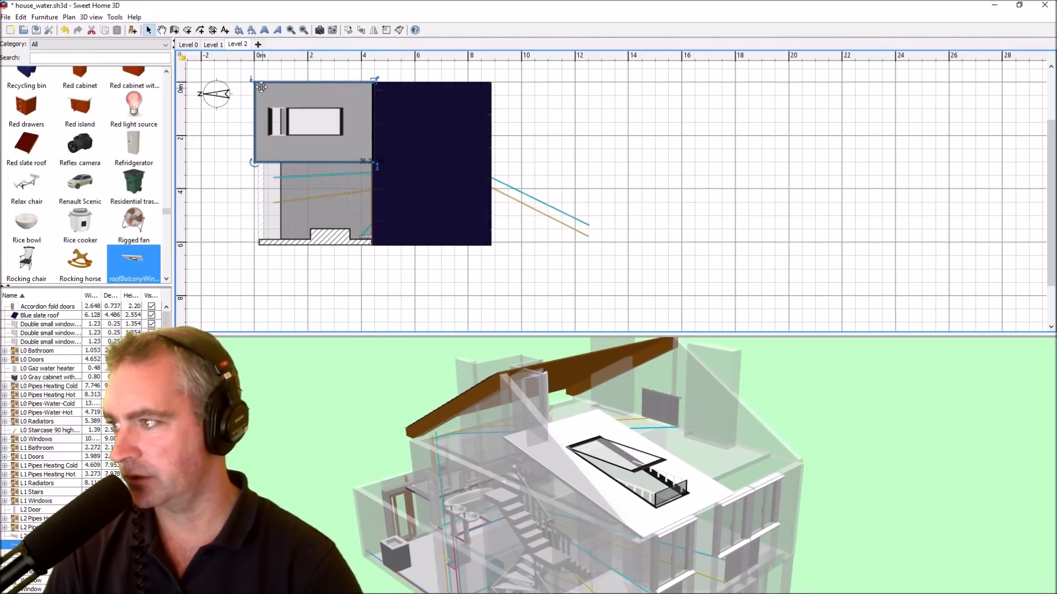
left_click_drag(372, 161, 367, 120)
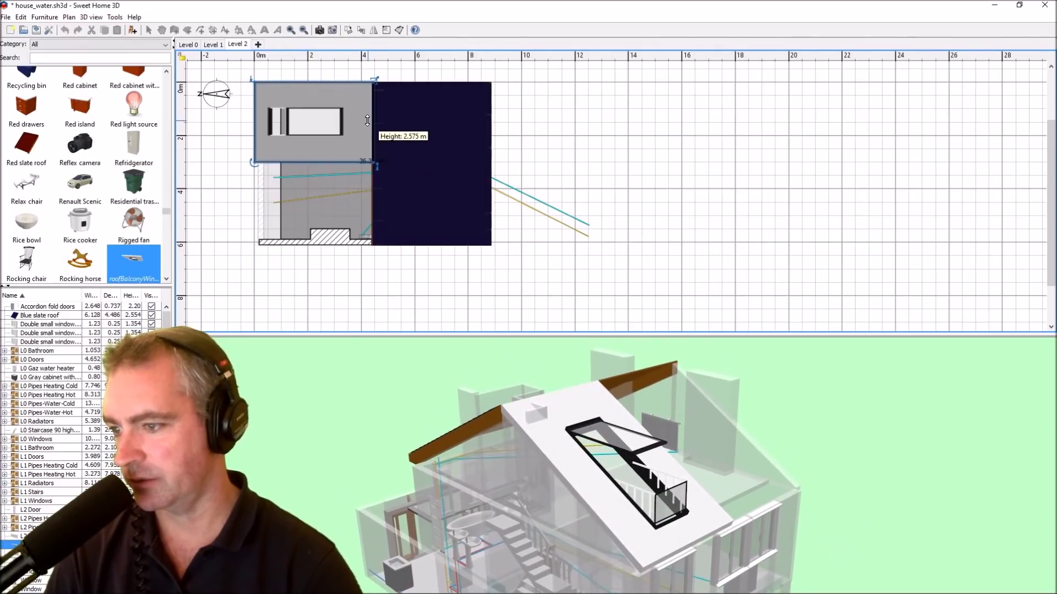
Fine-tune the balcony window to about 3.017 m wide and 4.408 m deep against the blue roof, and check its fit
left_click_drag(649, 440, 627, 435)
left_click(351, 146)
left_click(350, 147)
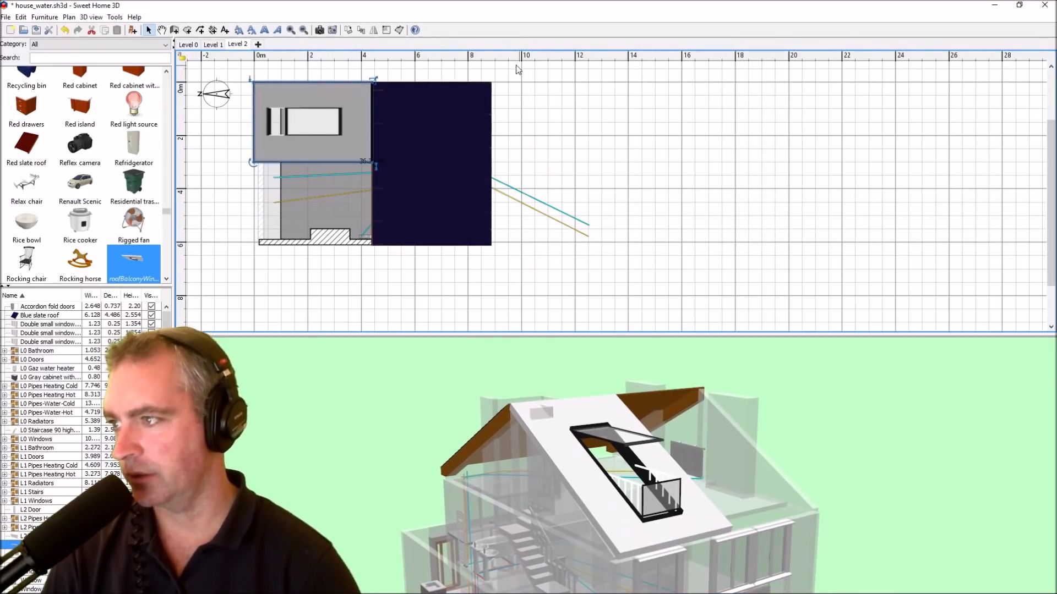
left_click_drag(373, 81, 372, 80)
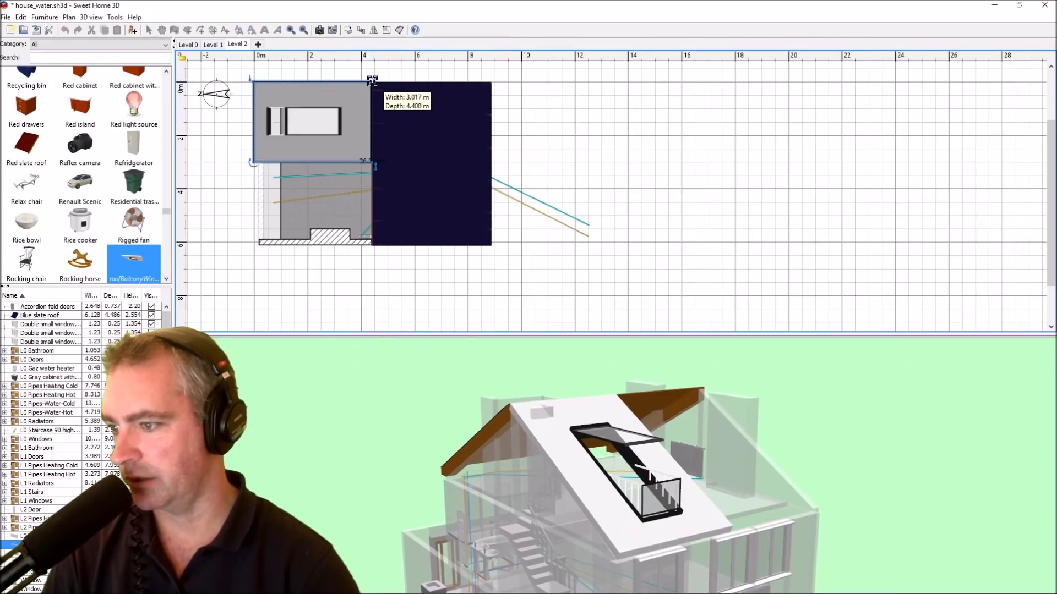
left_click_drag(662, 483, 571, 285)
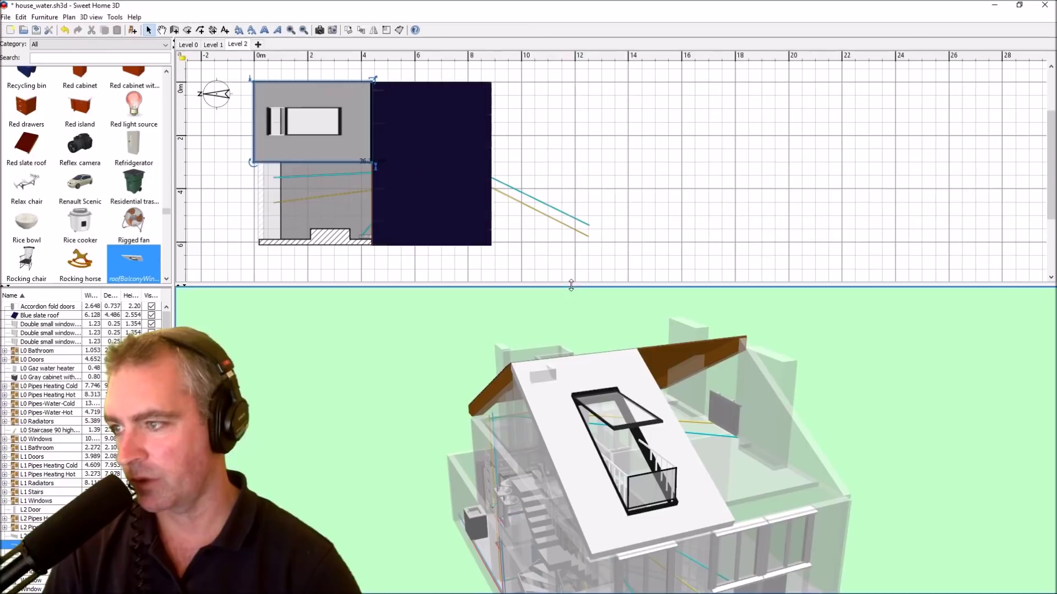
Duplicate the balcony window roof panel and place the copy beside the original over the remaining uncovered roof half
left_click(328, 95)
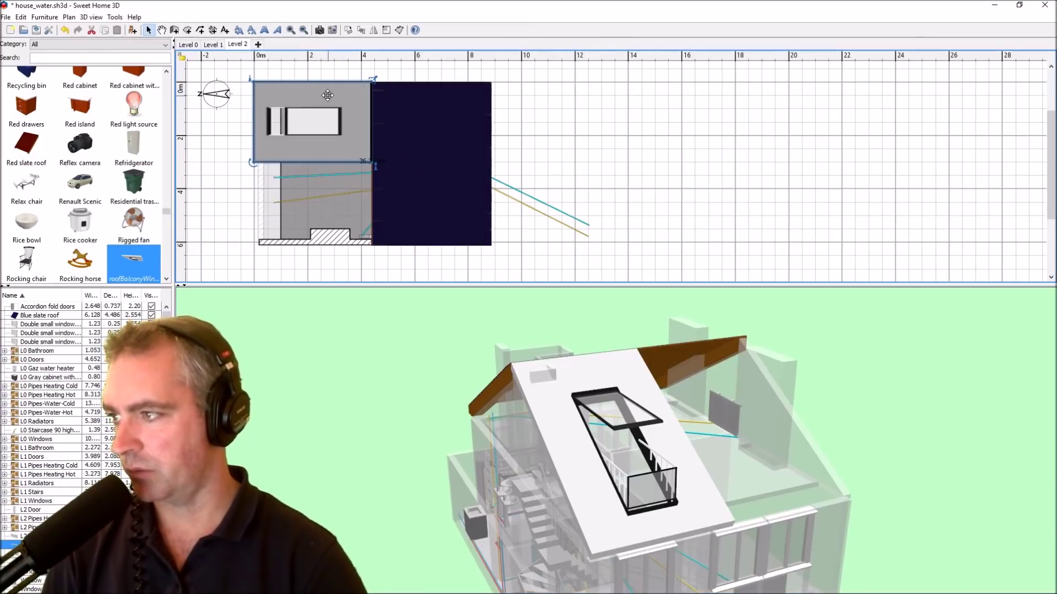
key("ctrl+c")
key("ctrl+v")
left_click_drag(328, 95, 320, 177)
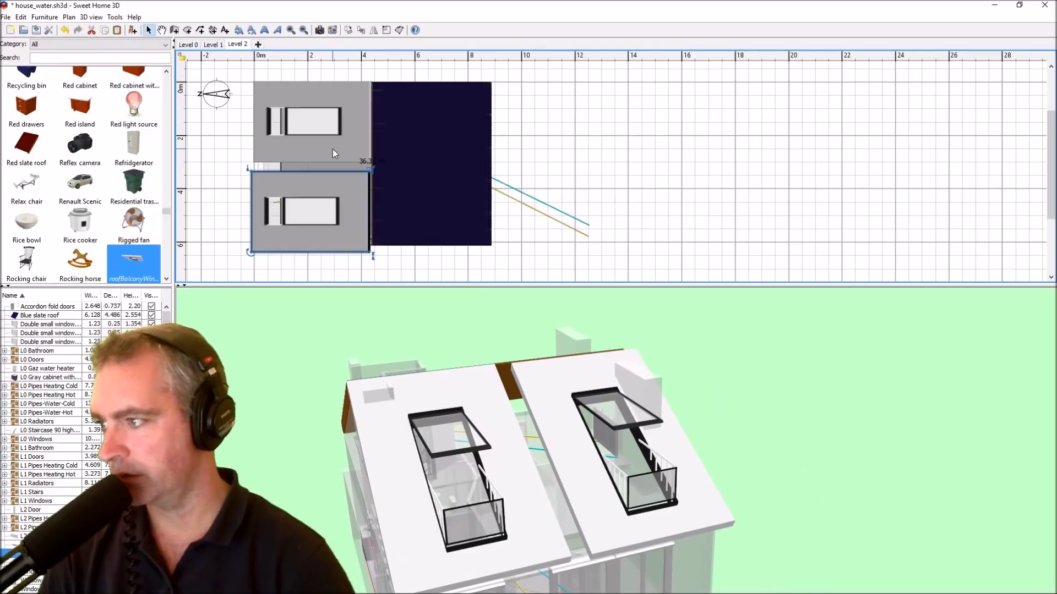
Nudge the copied roof panel until it sits flush against the original panel and the roof ridge
key("Right")
key("Right")
key("Right")
key("Right")
key("Up")
key("Up")
key("Up")
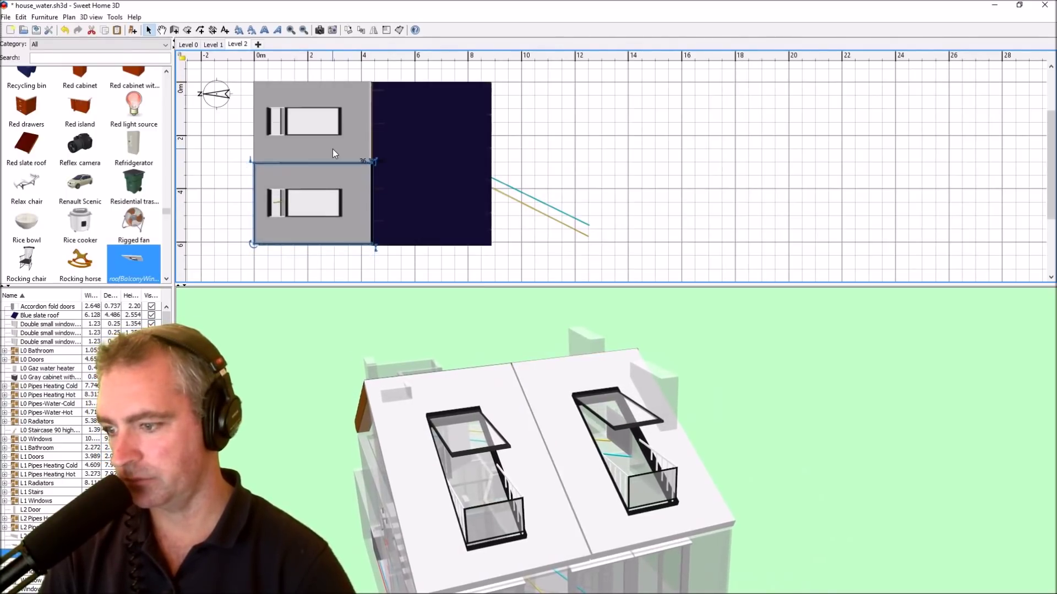
key("Up")
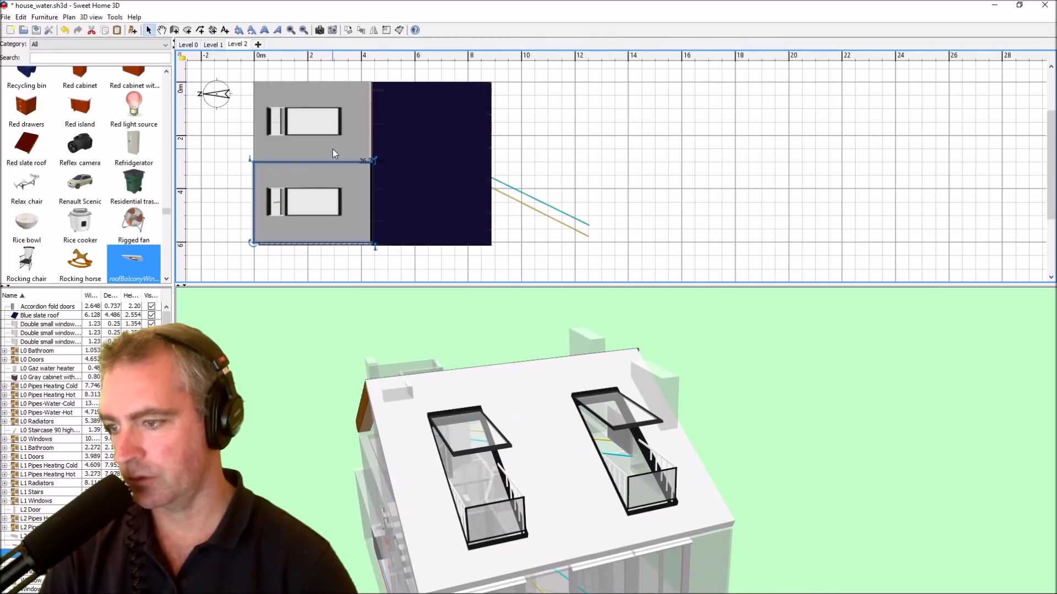
Examine both balcony windows and the seam between their roof panels up close and from several angles in 3D
scroll(584, 501, "up", 2)
left_click_drag(483, 284, 482, 132)
left_click_drag(564, 415, 524, 489)
scroll(581, 395, "up", 10)
left_click_drag(462, 451, 680, 437)
mouse_move(570, 375)
right_mouse_down()
mouse_move(586, 338)
mouse_move(574, 362)
right_mouse_up()
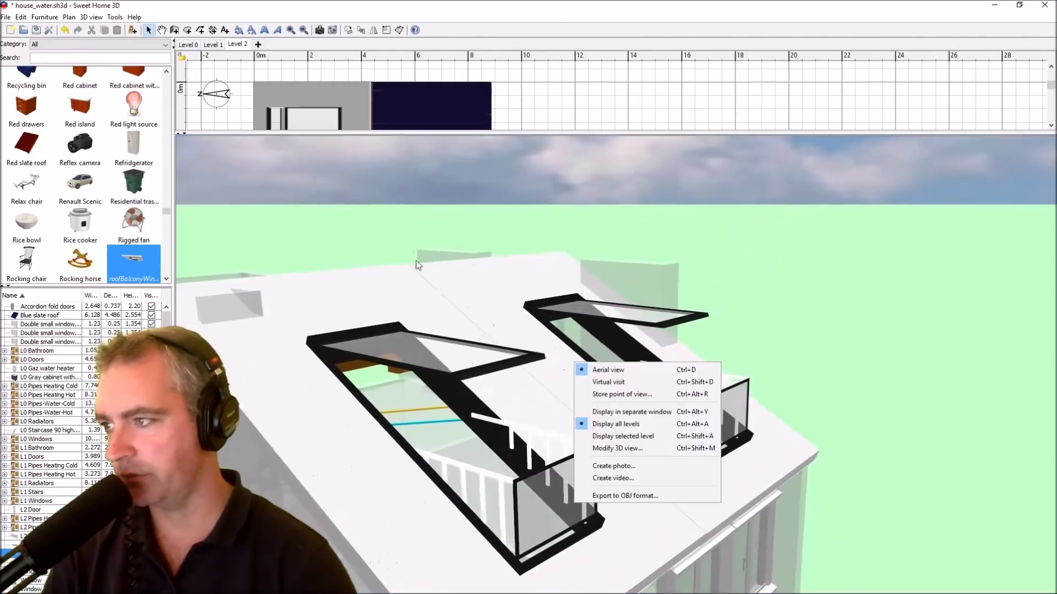
scroll(351, 96, "down", 2)
scroll(353, 100, "down", 1)
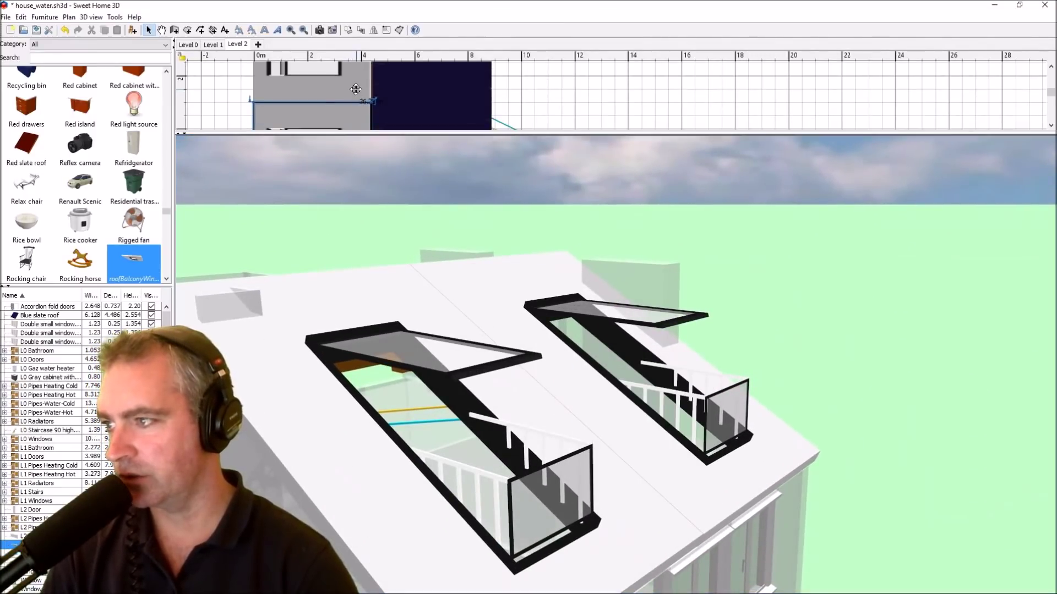
left_click(355, 89)
left_click_drag(729, 343, 651, 357)
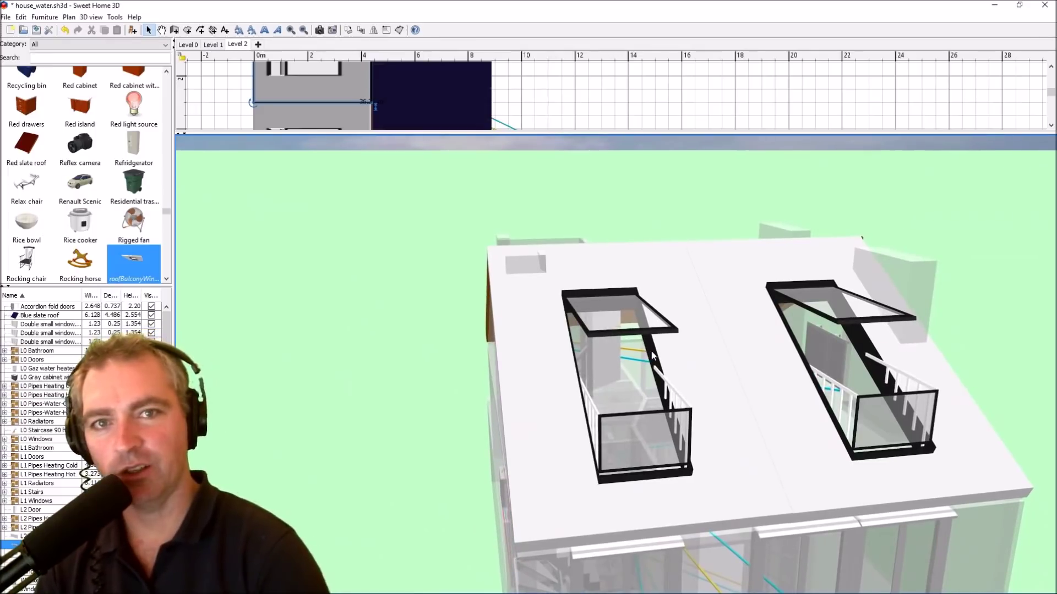